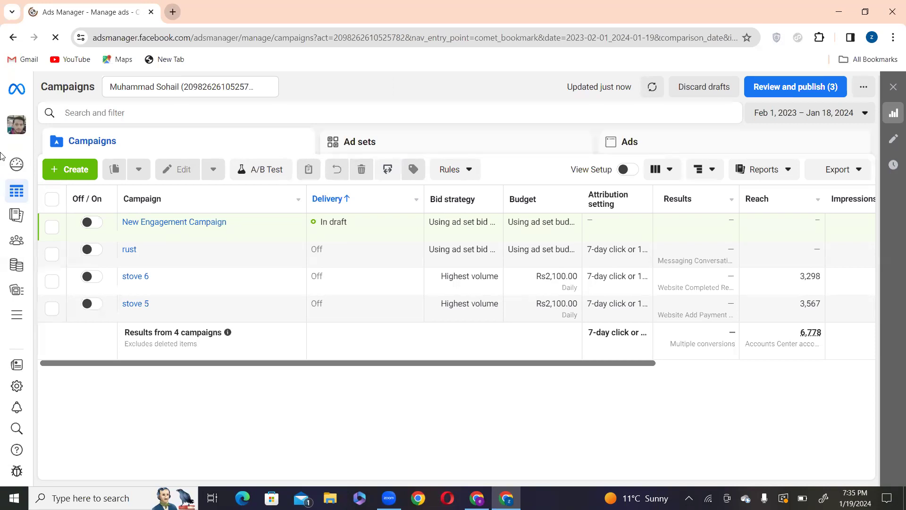
# Create a new auction campaign with the Engagement objective and continue to the campaign editor.
pyautogui.click(66, 173)
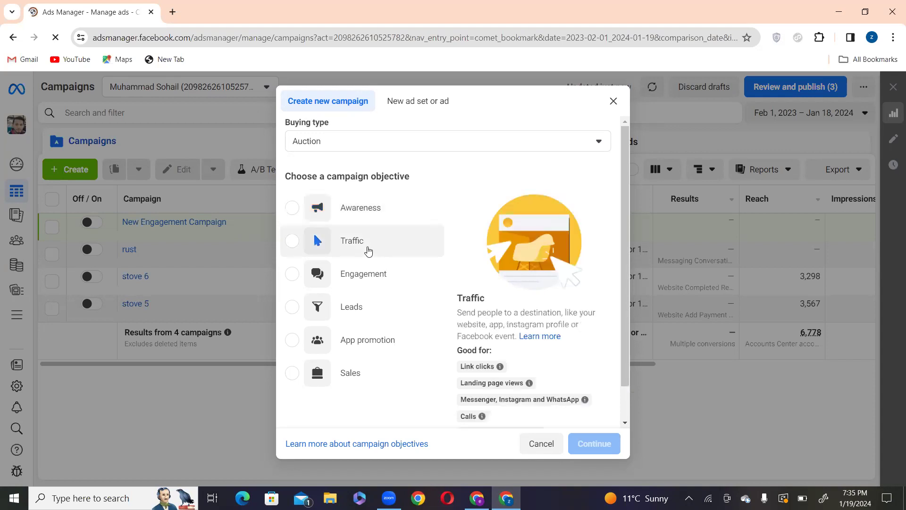
pyautogui.click(293, 248)
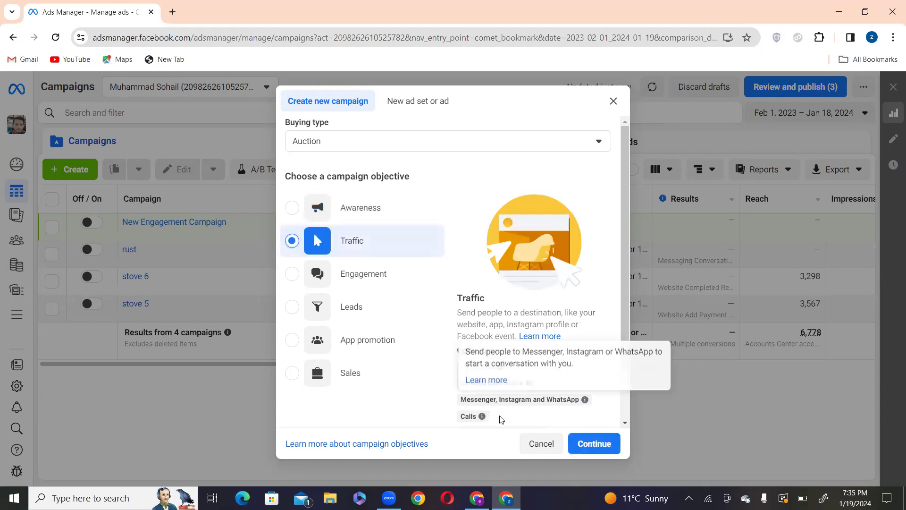
pyautogui.scroll(-1, 483, 372)
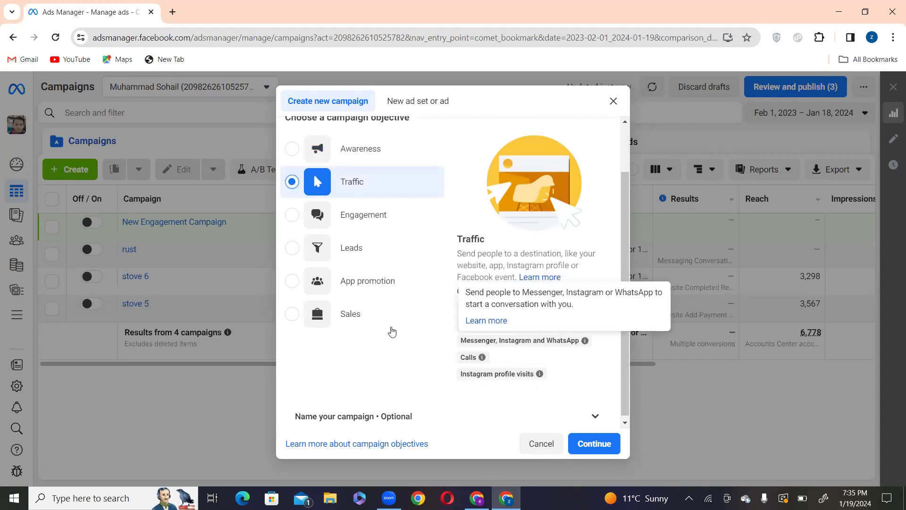
pyautogui.scroll(1, 447, 370)
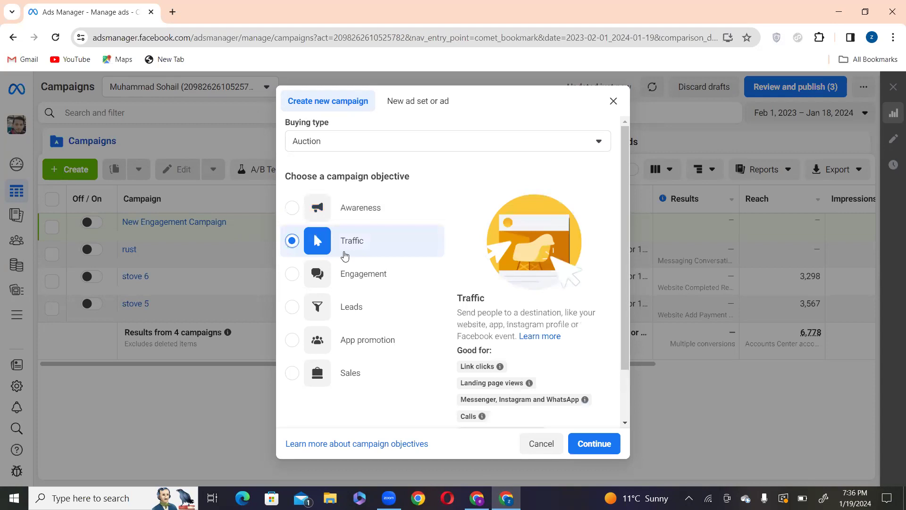
pyautogui.click(293, 275)
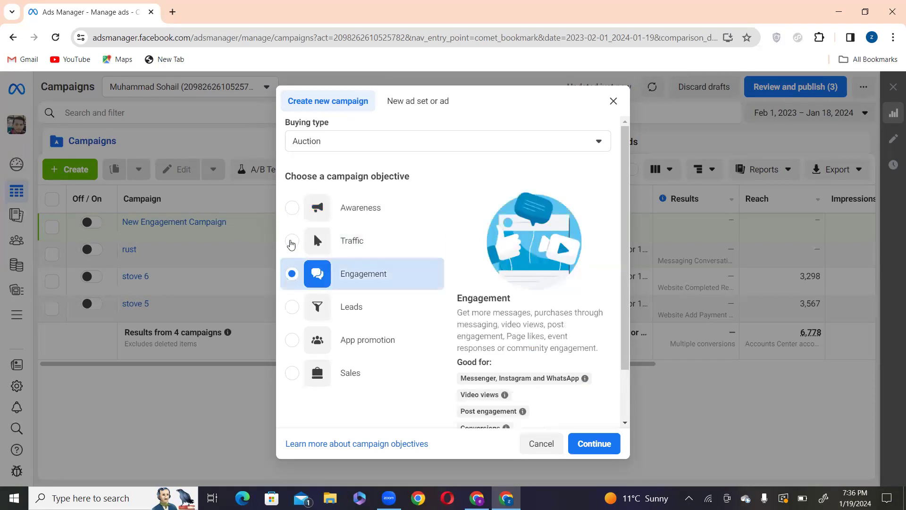
pyautogui.click(291, 243)
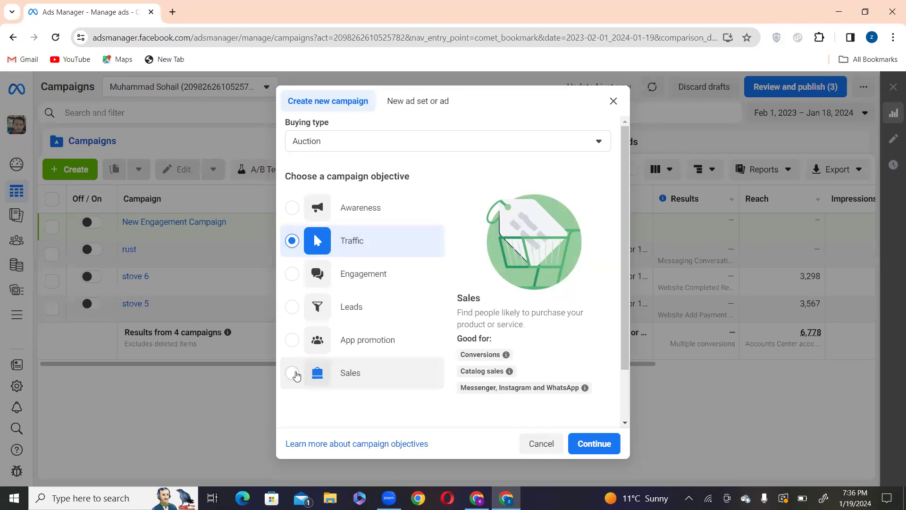
pyautogui.doubleClick(357, 386)
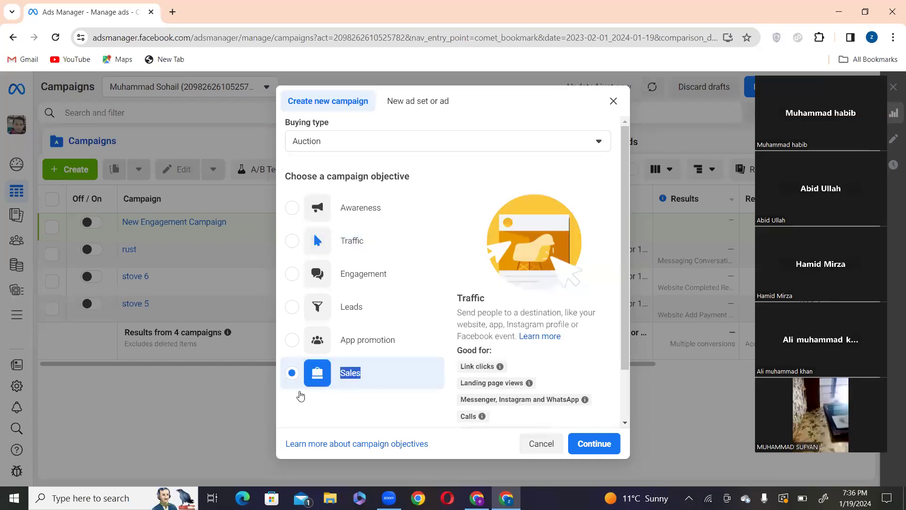
pyautogui.click(299, 282)
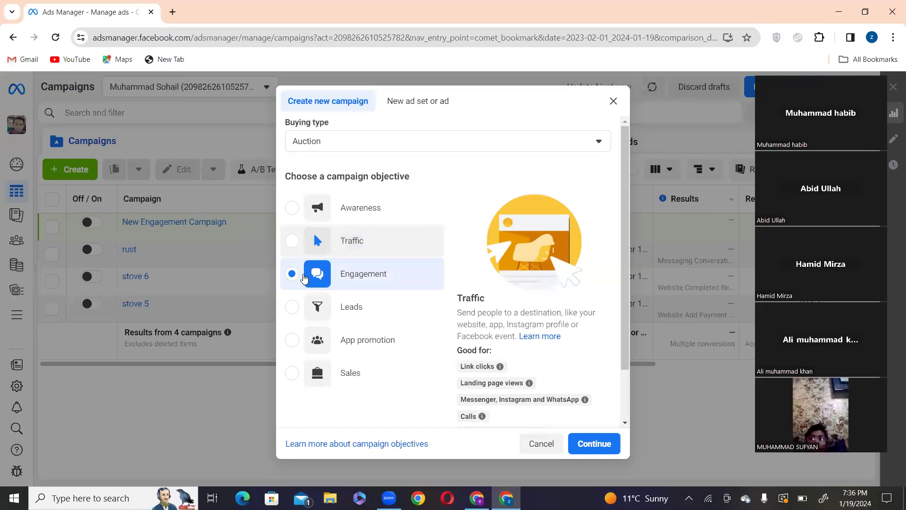
pyautogui.click(588, 445)
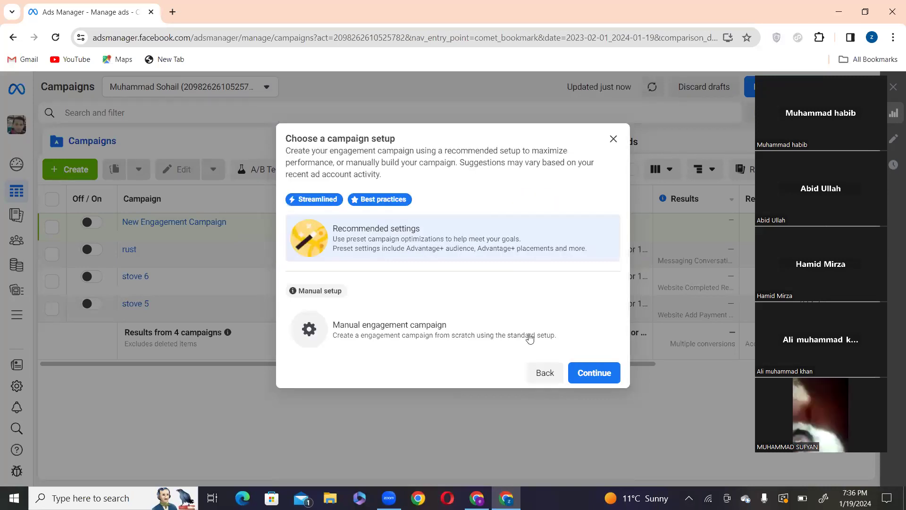
pyautogui.click(599, 375)
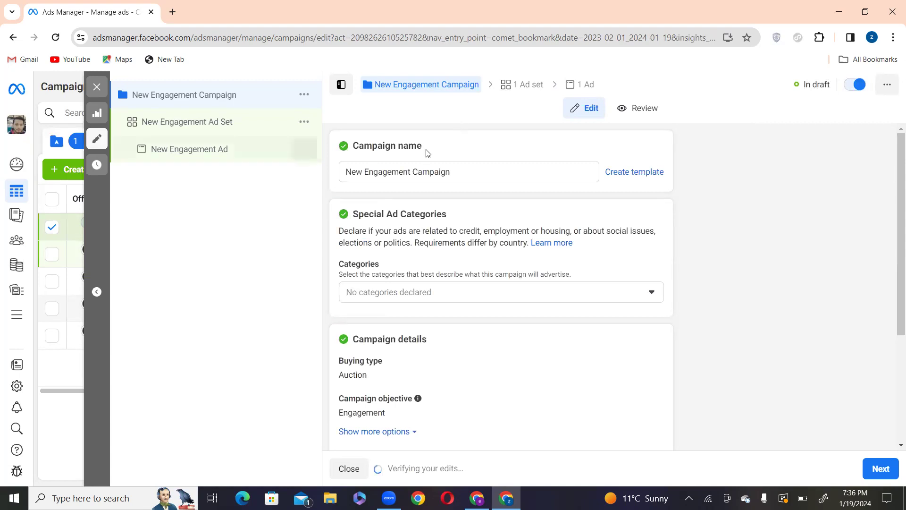
# Rename the new engagement campaign as mini shaver.
pyautogui.scroll(-3, 460, 371)
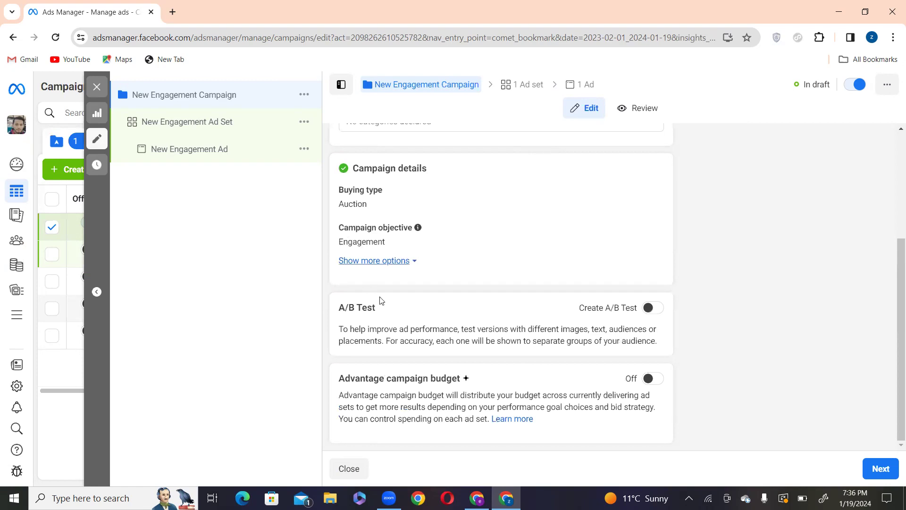
pyautogui.scroll(4, 381, 301)
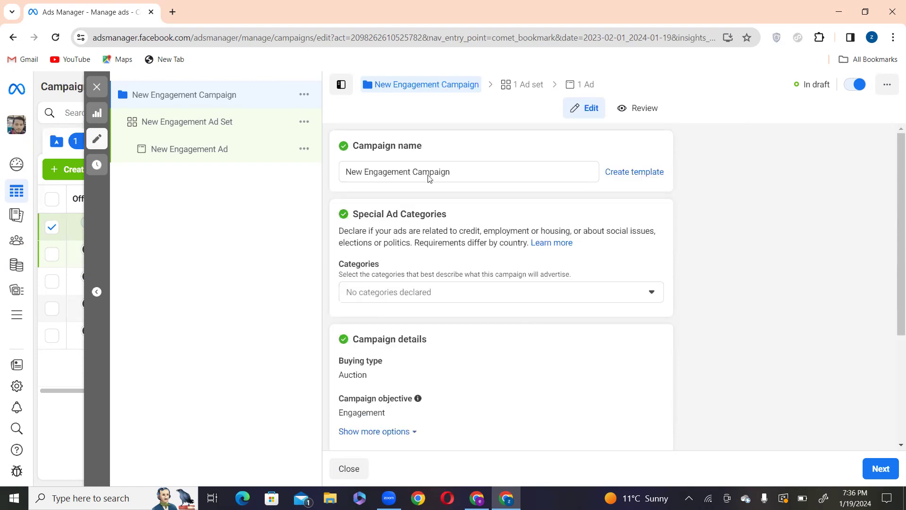
pyautogui.tripleClick(363, 146)
pyautogui.tripleClick(383, 172)
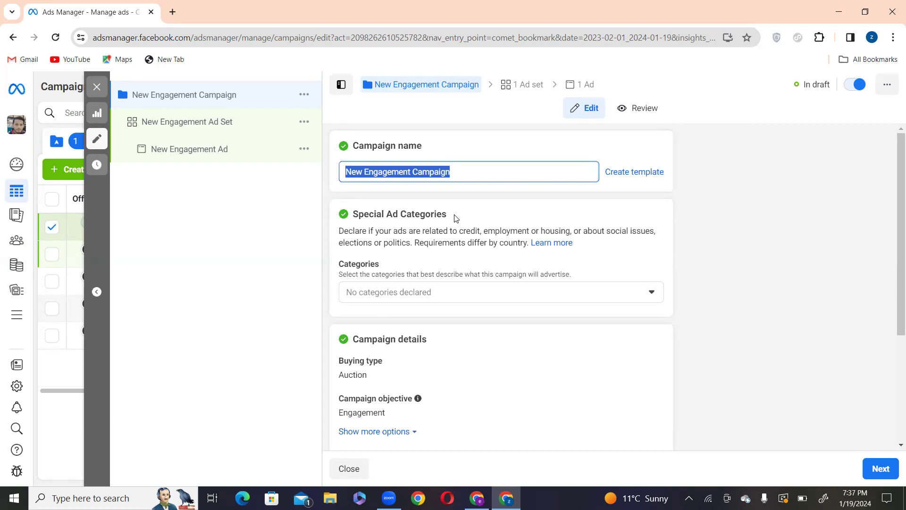
pyautogui.write('mini shaver')
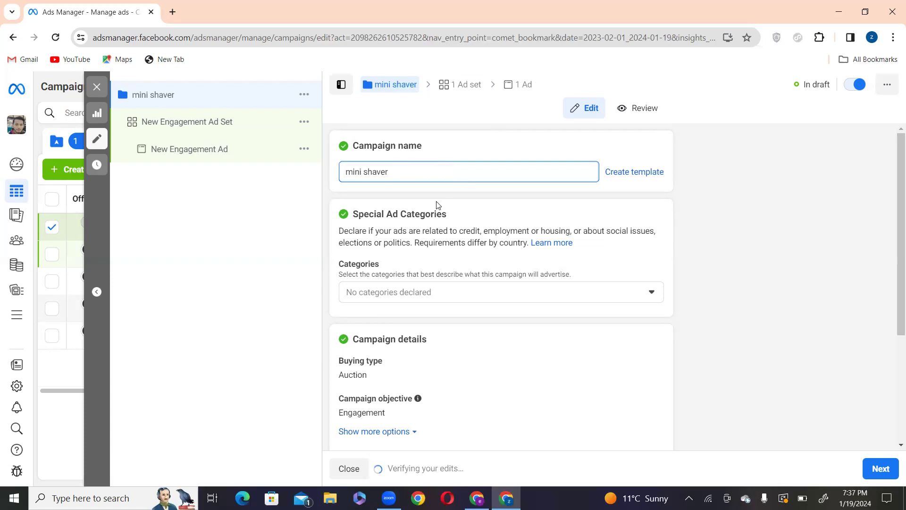
# Review the Advantage campaign budget section, switching the option on and back off.
pyautogui.scroll(-2, 413, 176)
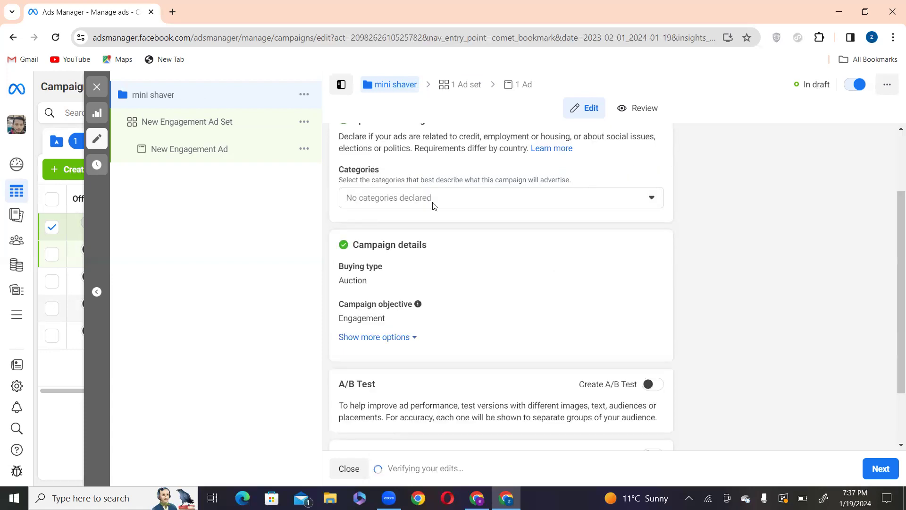
pyautogui.scroll(-2, 431, 204)
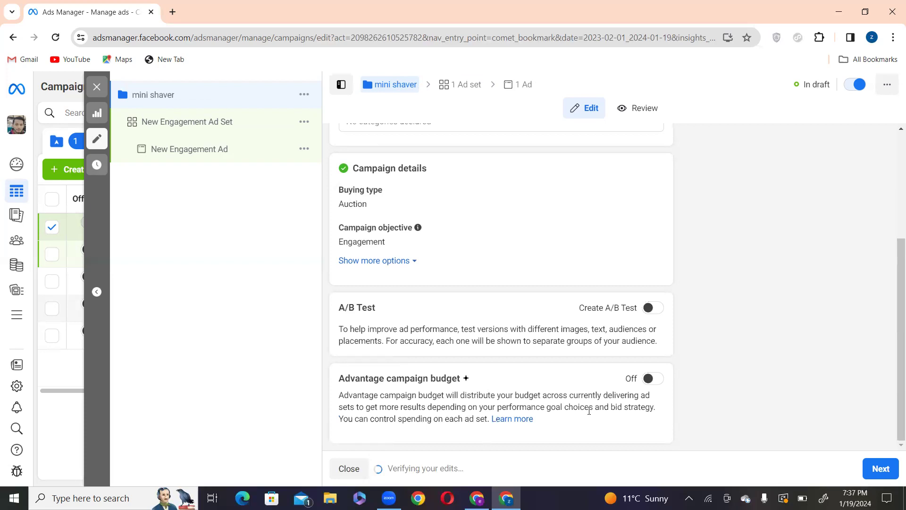
pyautogui.moveTo(593, 407); pyautogui.dragTo(569, 407)
pyautogui.click(449, 451)
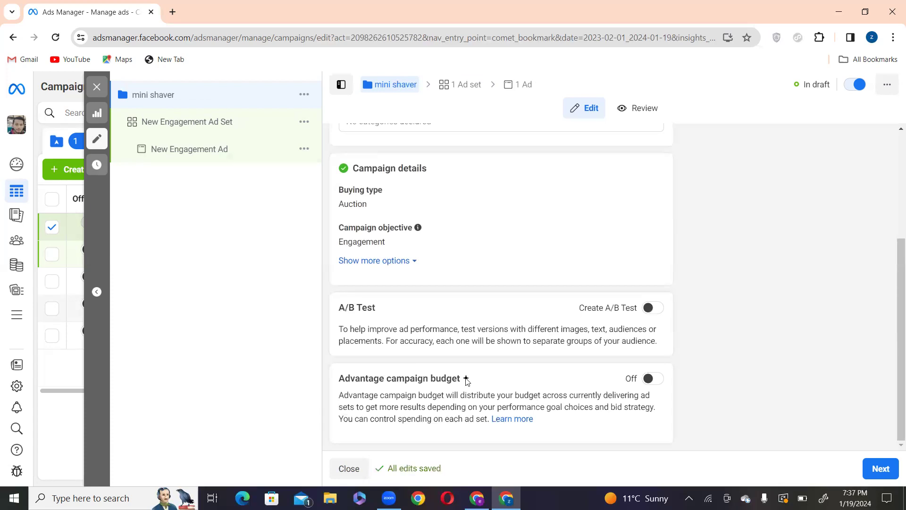
pyautogui.moveTo(461, 380); pyautogui.dragTo(341, 379)
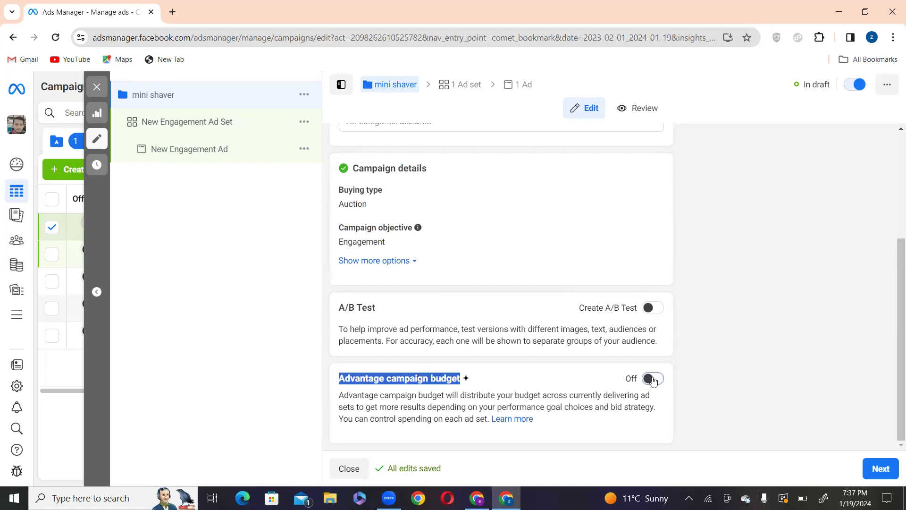
pyautogui.click(653, 380)
pyautogui.click(654, 380)
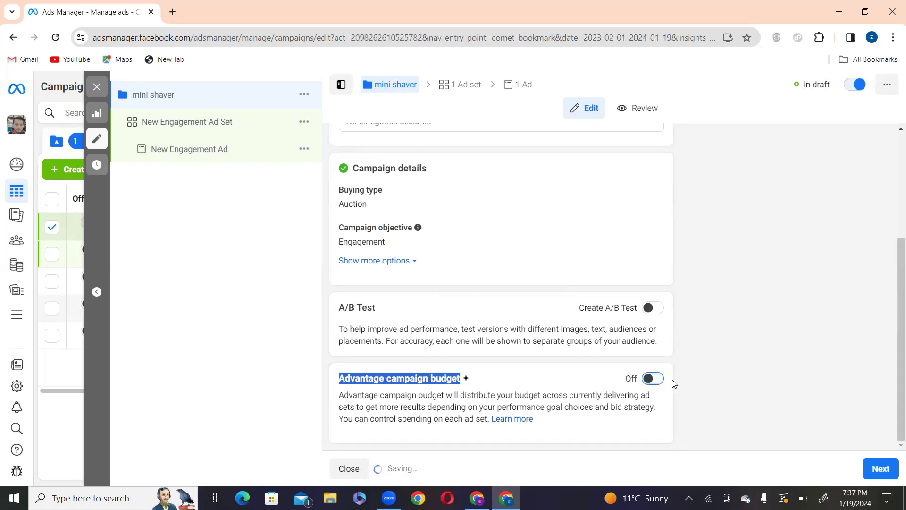
# Proceed to the campaign's ad set and rename it as mini shaver.
pyautogui.click(878, 473)
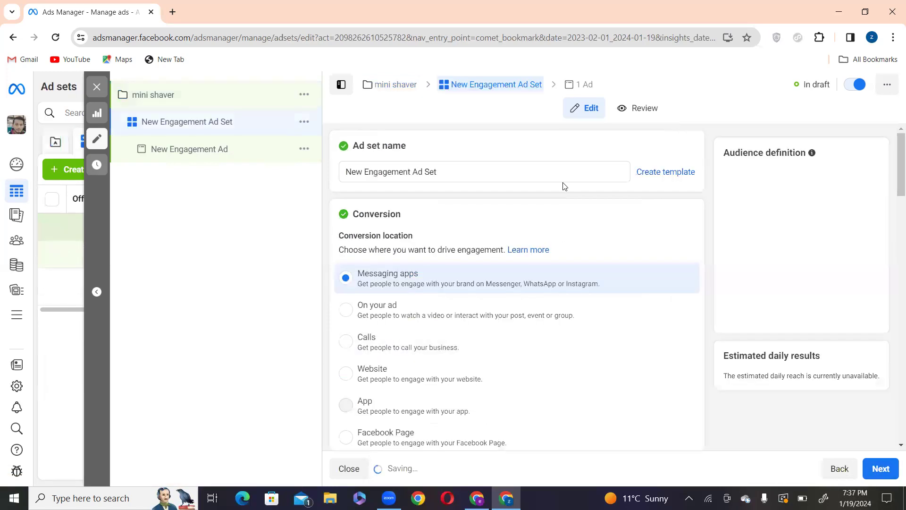
pyautogui.moveTo(400, 147); pyautogui.dragTo(366, 147)
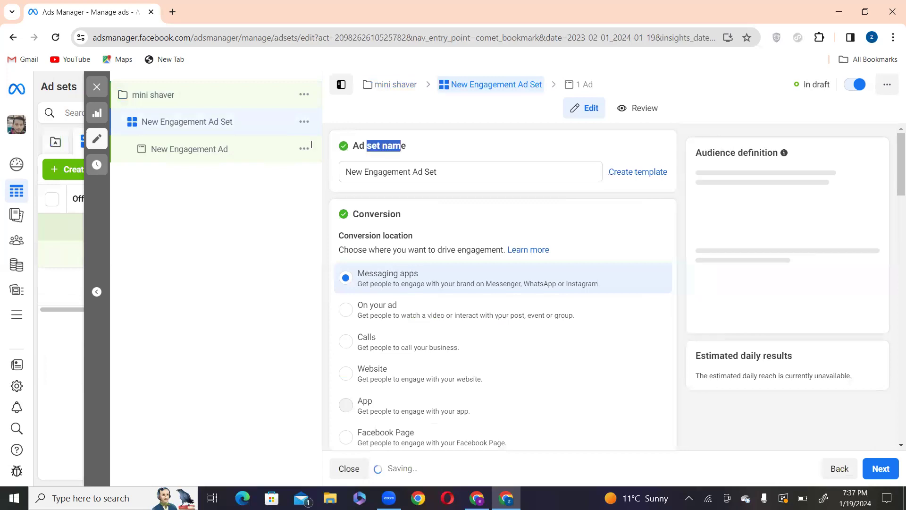
pyautogui.tripleClick(384, 147)
pyautogui.click(385, 173)
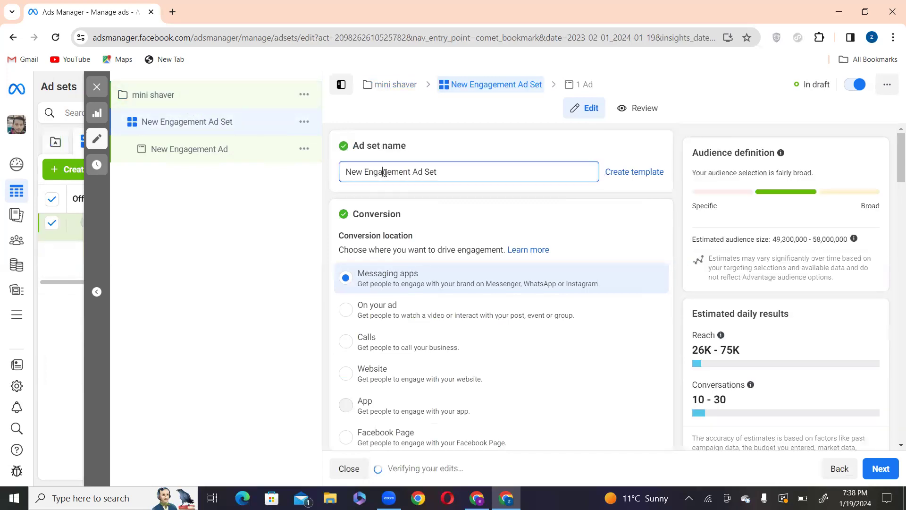
pyautogui.tripleClick(385, 172)
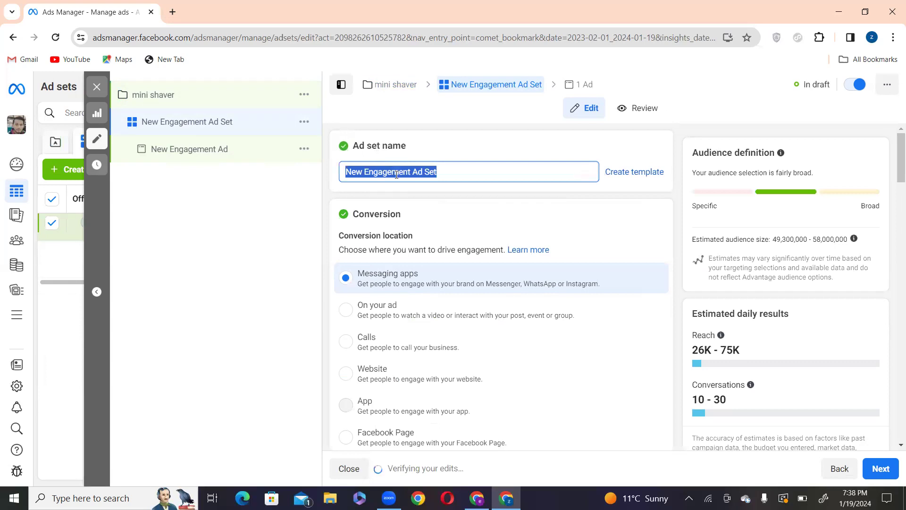
pyautogui.write('mi')
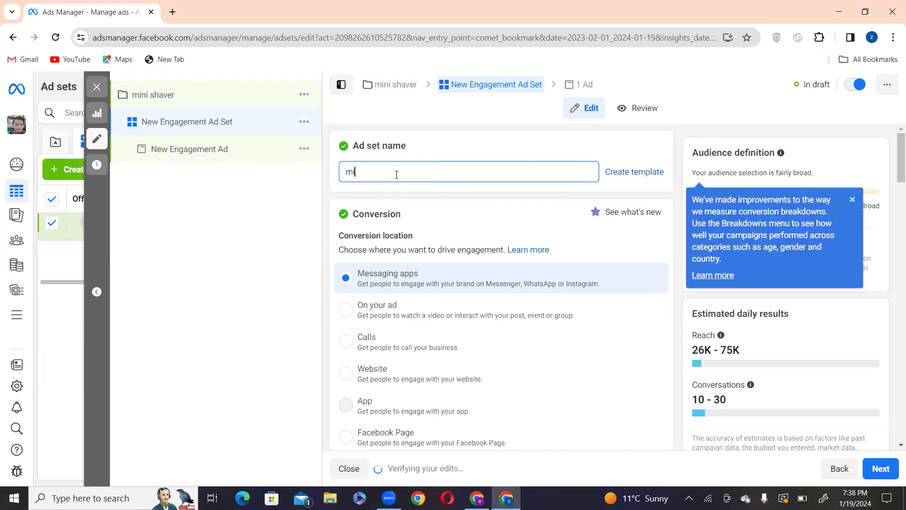
pyautogui.write('ni shav')
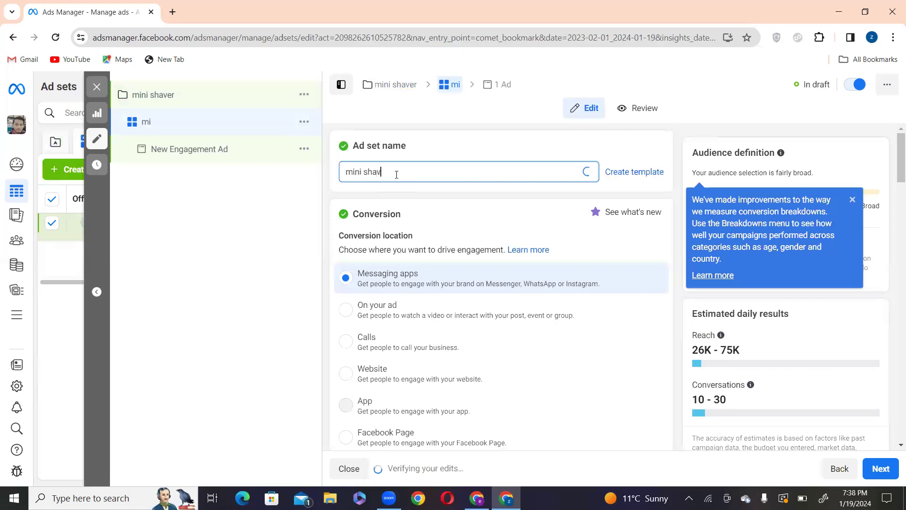
pyautogui.write('er')
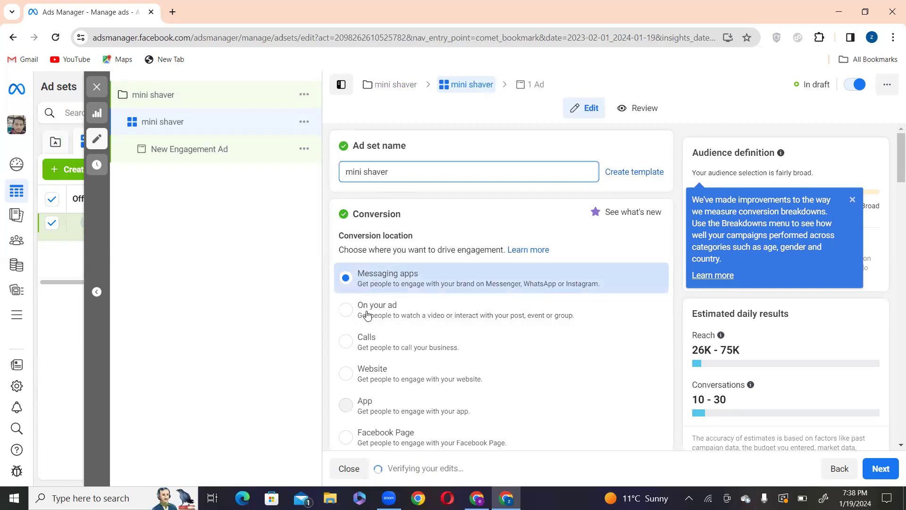
# Dismiss the conversion breakdowns tip and choose Click to message as the ad type for the Messaging apps conversion location.
pyautogui.scroll(-2, 368, 316)
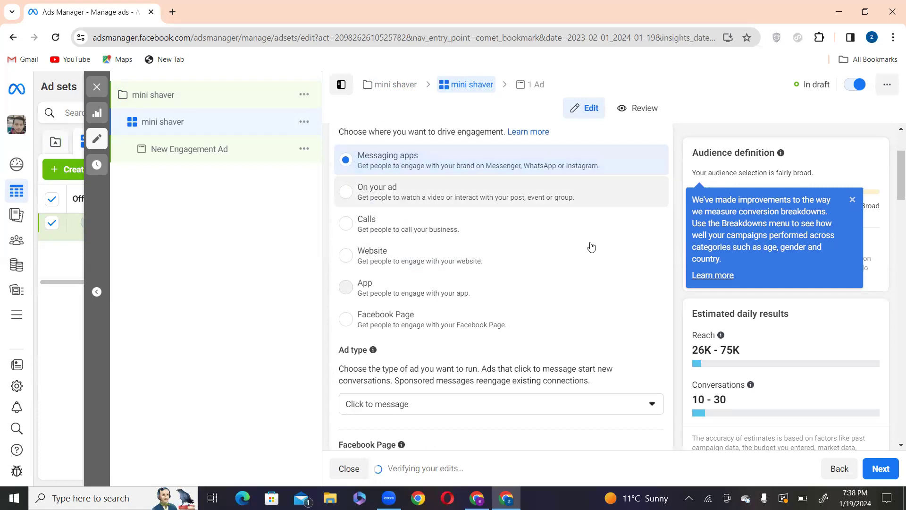
pyautogui.click(853, 201)
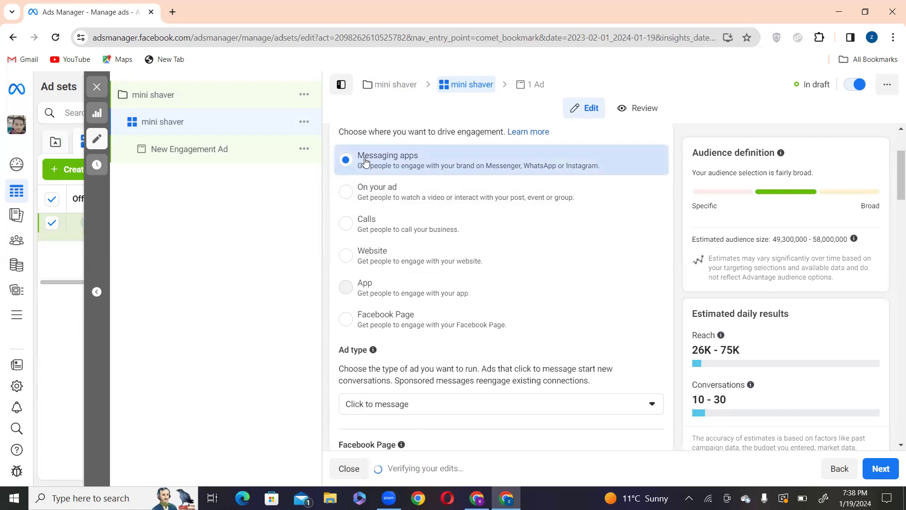
pyautogui.scroll(-1, 372, 165)
pyautogui.scroll(-1, 372, 165)
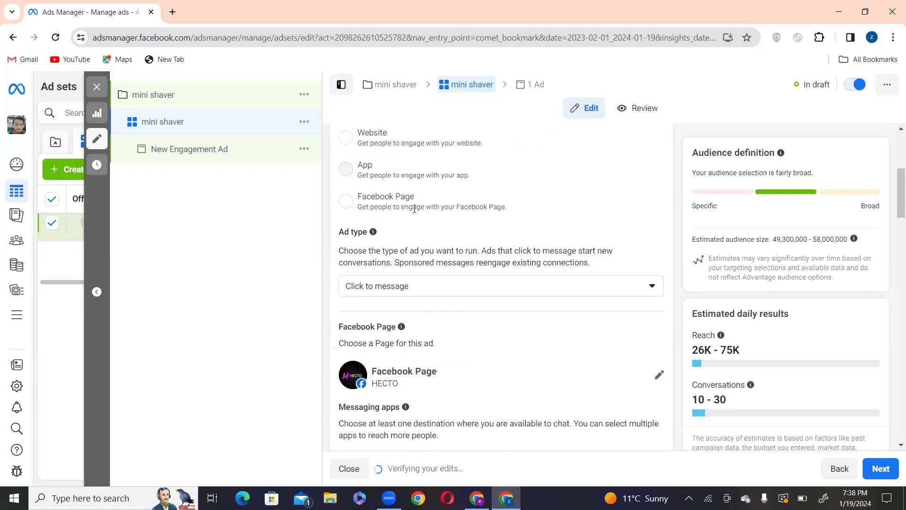
pyautogui.click(378, 294)
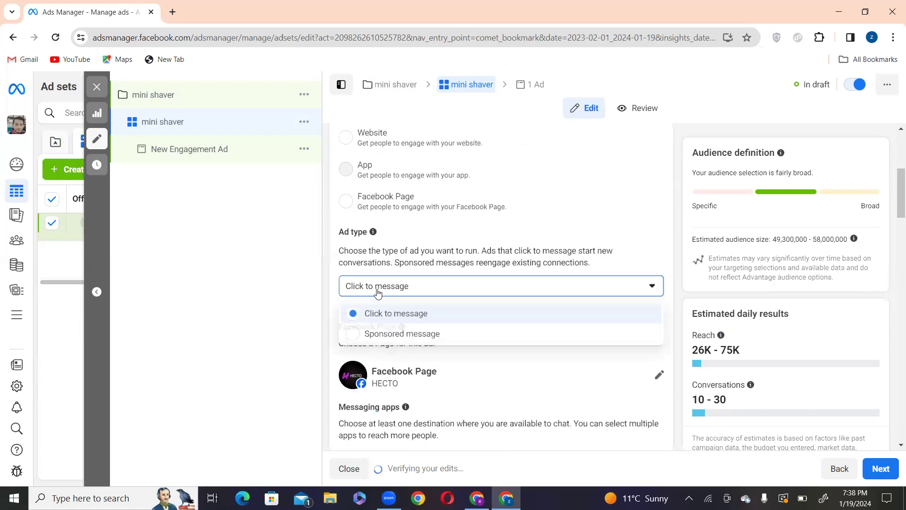
pyautogui.click(389, 317)
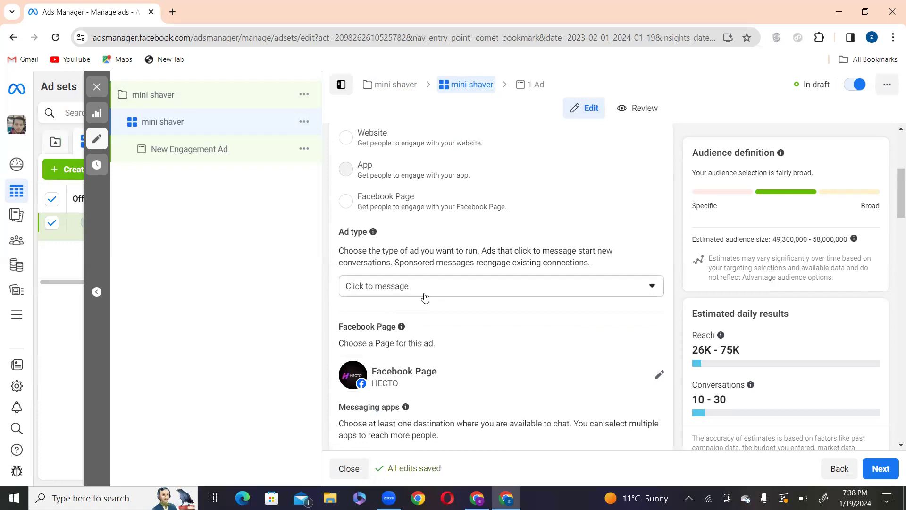
# Make WhatsApp the only messaging destination of the ad set, deselecting Messenger and Instagram.
pyautogui.scroll(-1, 415, 294)
pyautogui.scroll(-3, 409, 233)
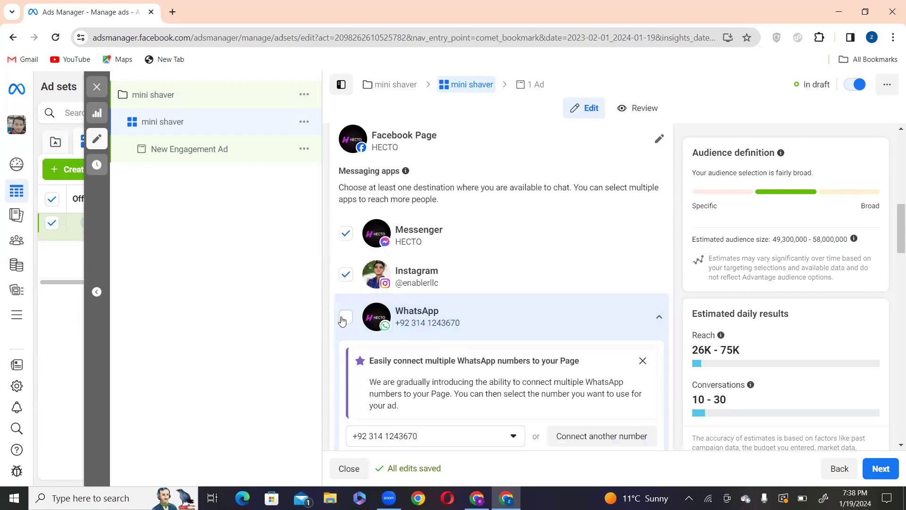
pyautogui.click(346, 319)
pyautogui.click(346, 318)
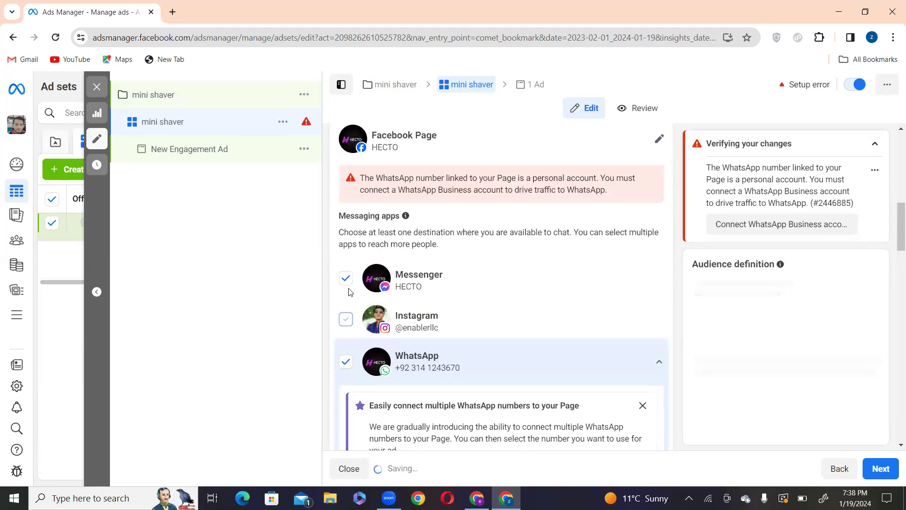
pyautogui.click(375, 279)
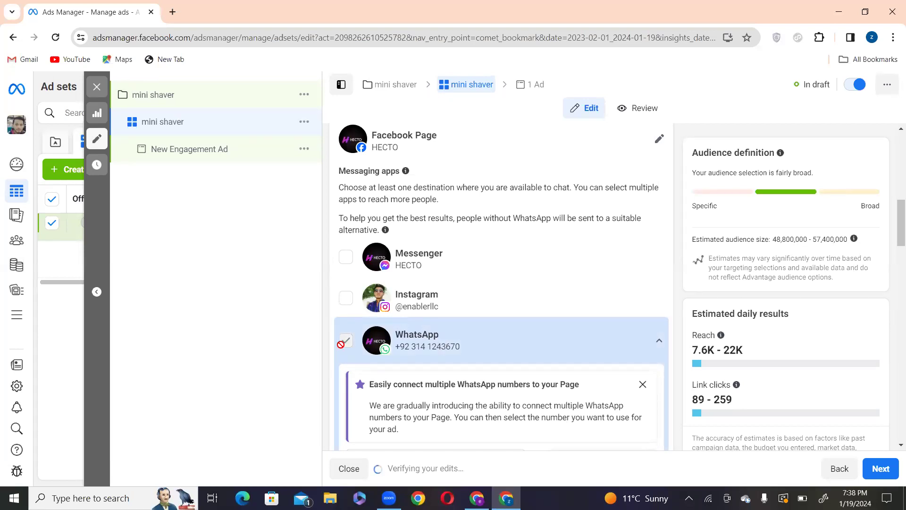
pyautogui.moveTo(342, 343)
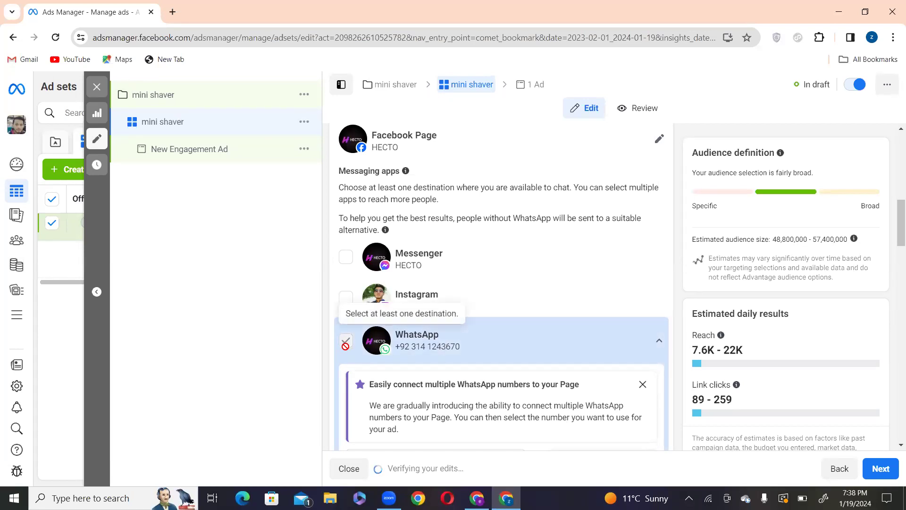
# Try adding Messenger and Instagram as extra messaging destinations and deselect both again, keeping only WhatsApp.
pyautogui.click(346, 301)
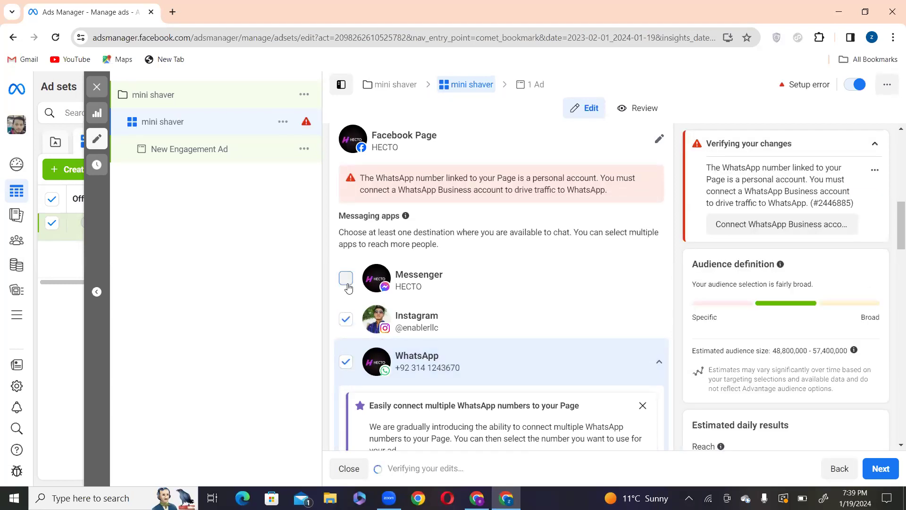
pyautogui.click(346, 282)
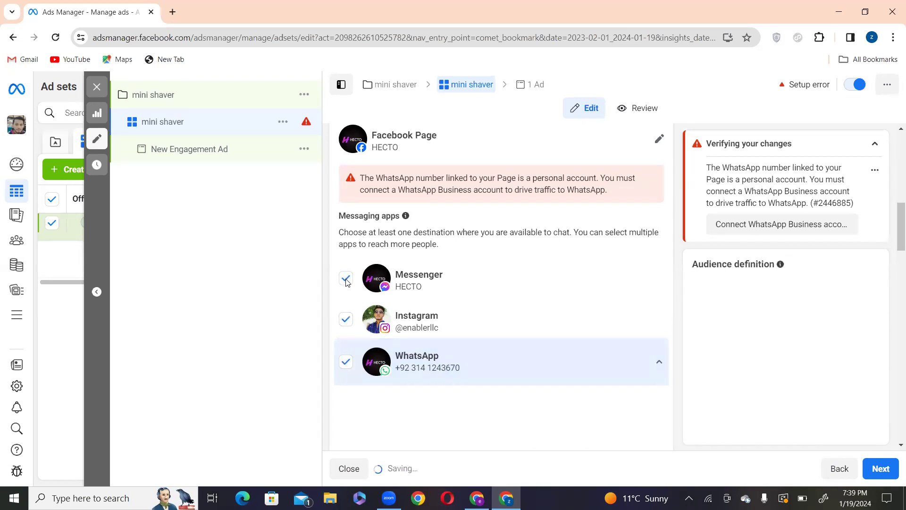
pyautogui.click(347, 320)
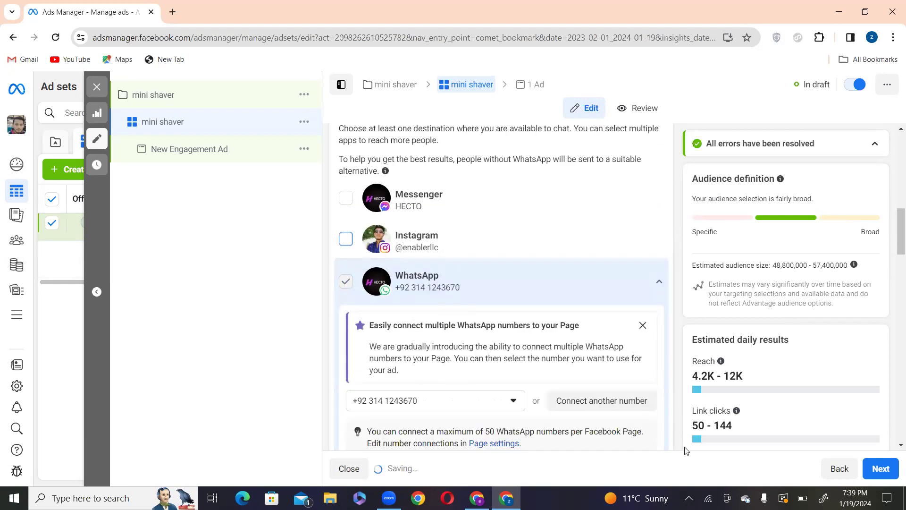
# Examine the link clicks range in the estimated daily results for the WhatsApp-only ad set.
pyautogui.doubleClick(699, 427)
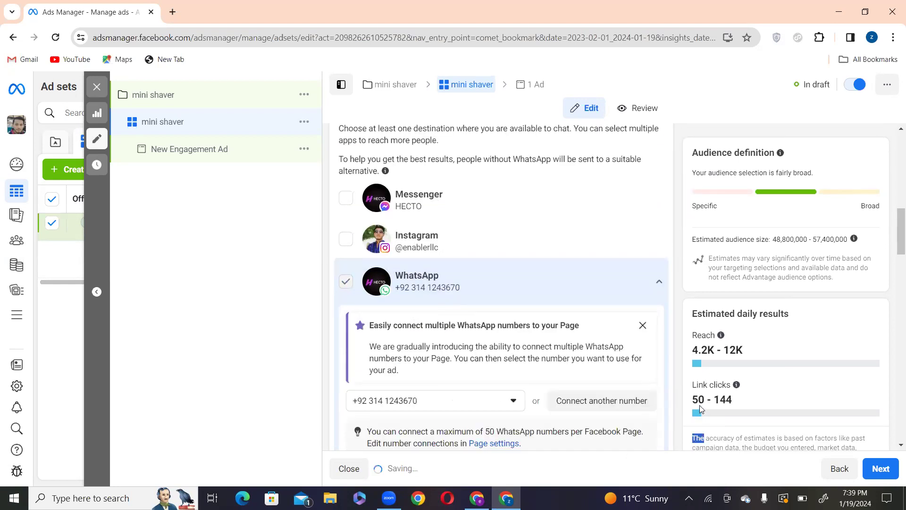
pyautogui.doubleClick(707, 399)
pyautogui.moveTo(736, 399); pyautogui.dragTo(713, 400)
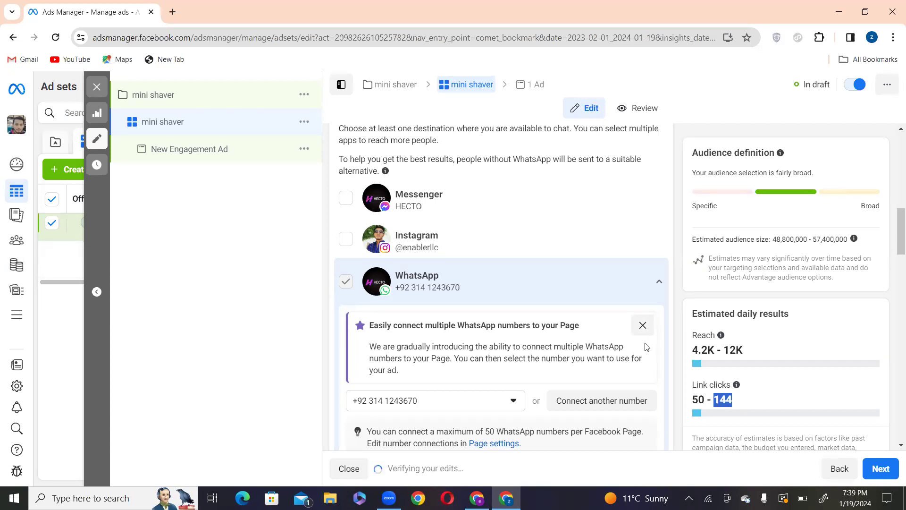
pyautogui.scroll(-3, 475, 398)
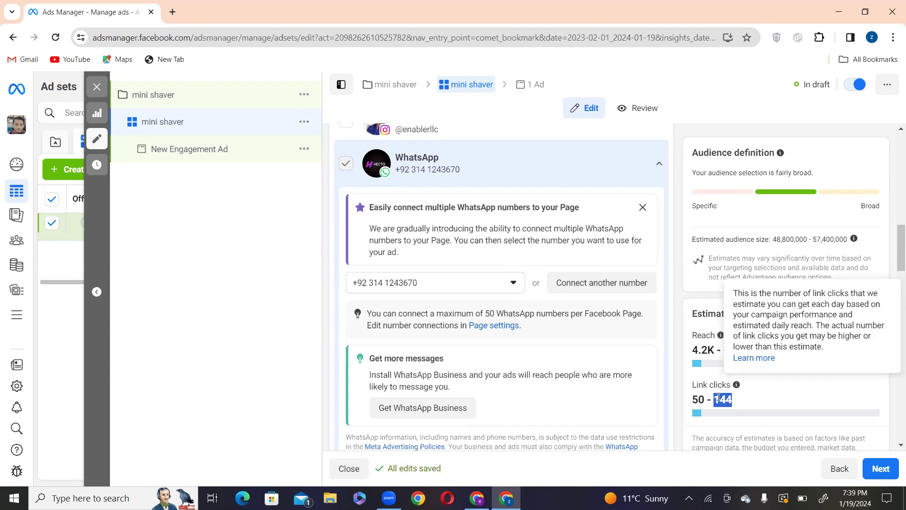
pyautogui.doubleClick(698, 399)
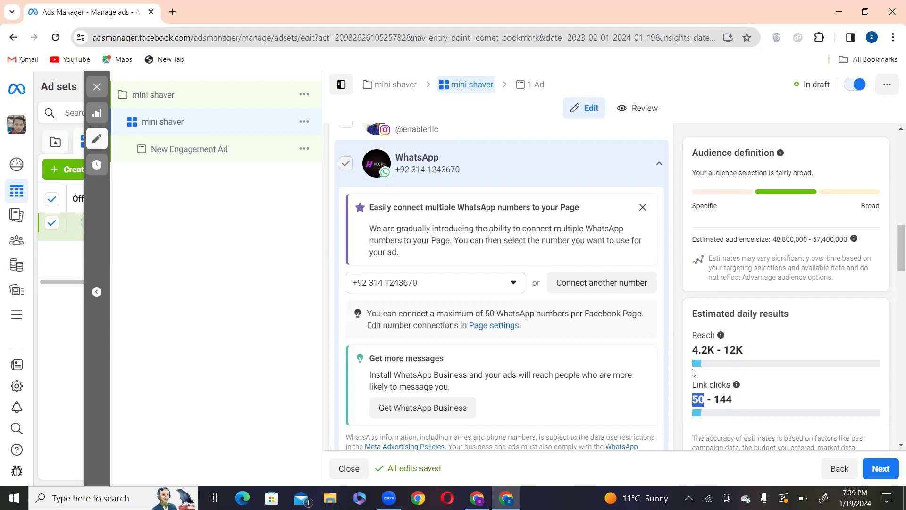
# Set the ad set's daily budget to Rs1,500.
pyautogui.scroll(-2, 602, 364)
pyautogui.scroll(-8, 601, 363)
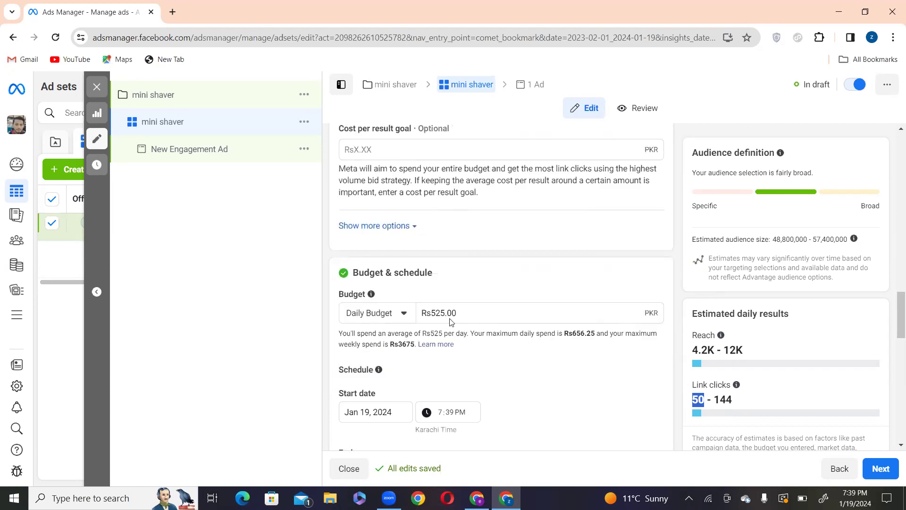
pyautogui.moveTo(444, 314); pyautogui.dragTo(433, 313)
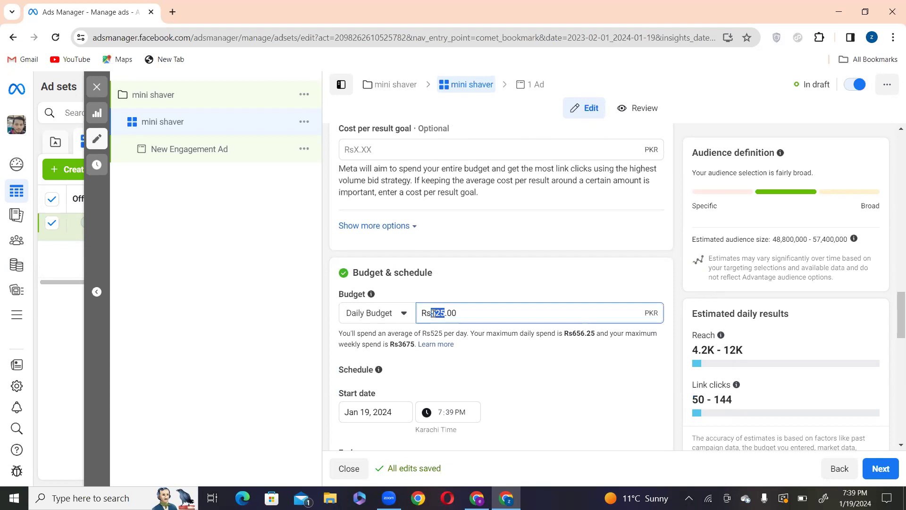
pyautogui.doubleClick(464, 317)
pyautogui.write('1500')
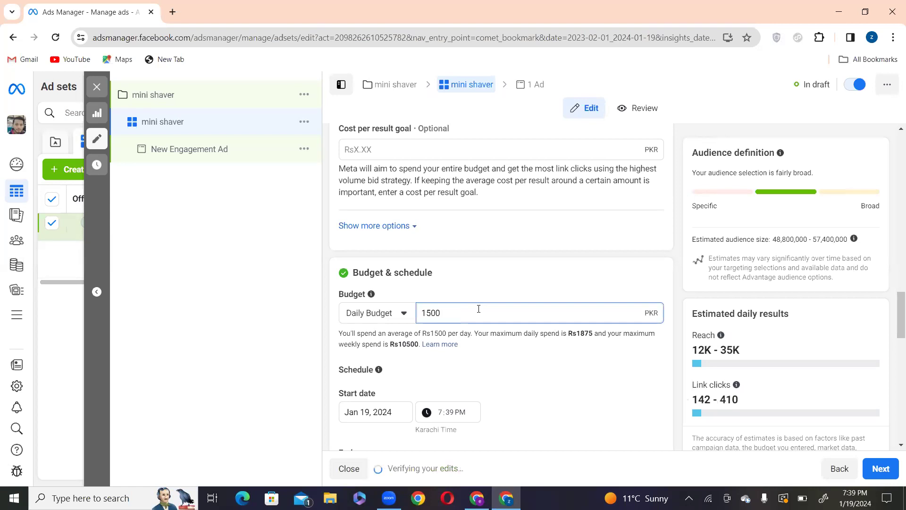
pyautogui.doubleClick(478, 310)
pyautogui.click(456, 325)
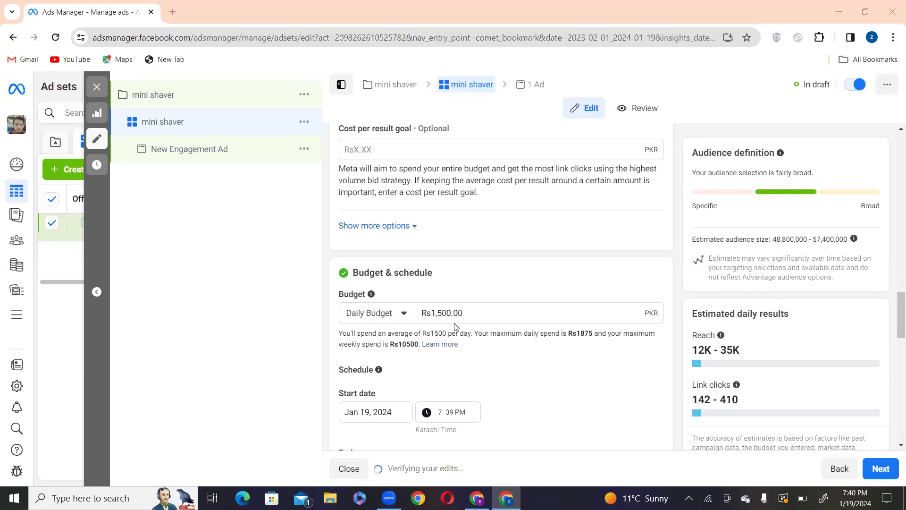
# Set the ad set's daily budget to Rs3,300.
pyautogui.click(499, 313)
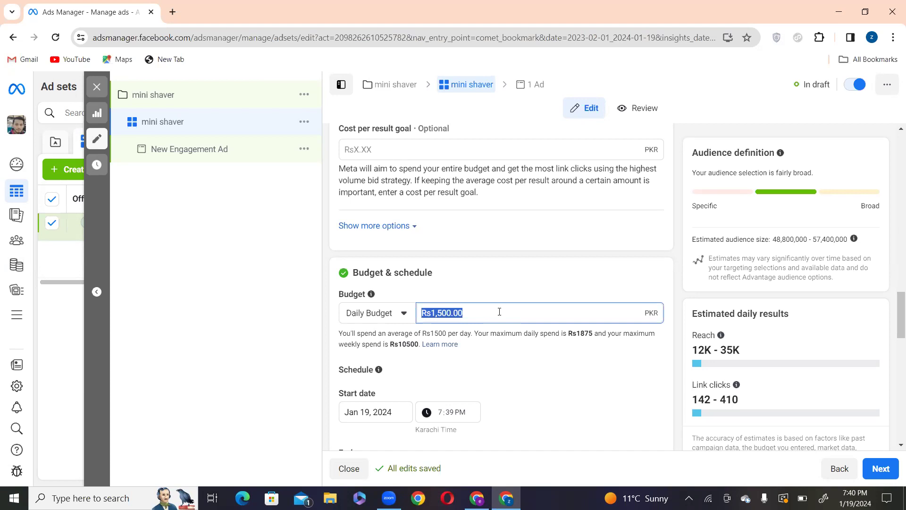
pyautogui.write('33')
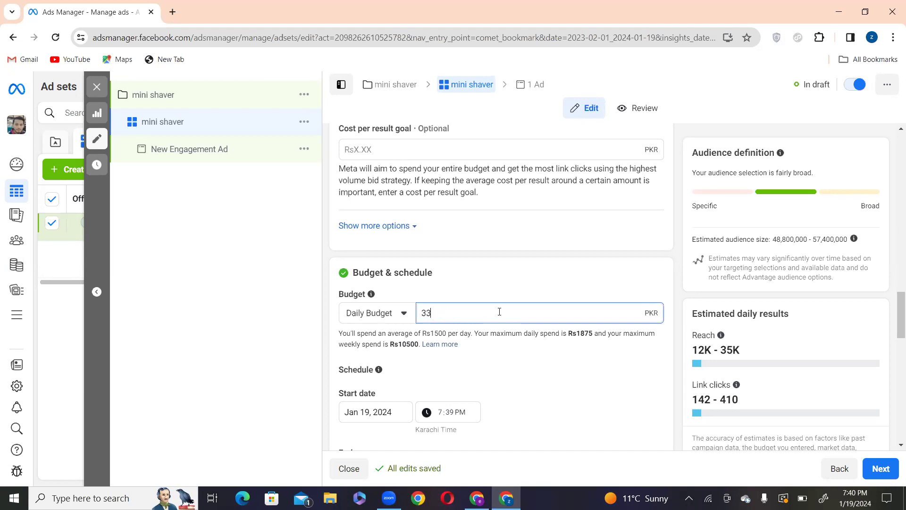
pyautogui.click(485, 298)
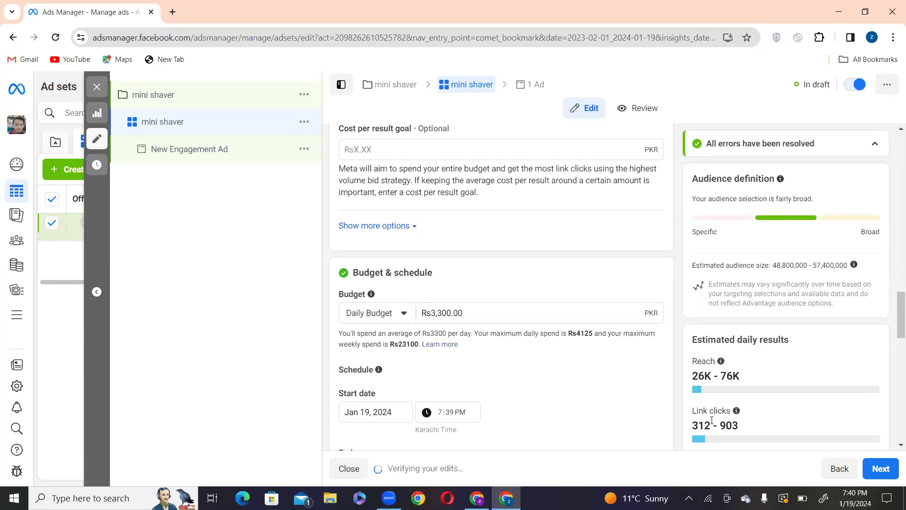
# Examine the lower and upper estimates of daily link clicks for the Rs3,300 daily budget.
pyautogui.scroll(-1, 711, 419)
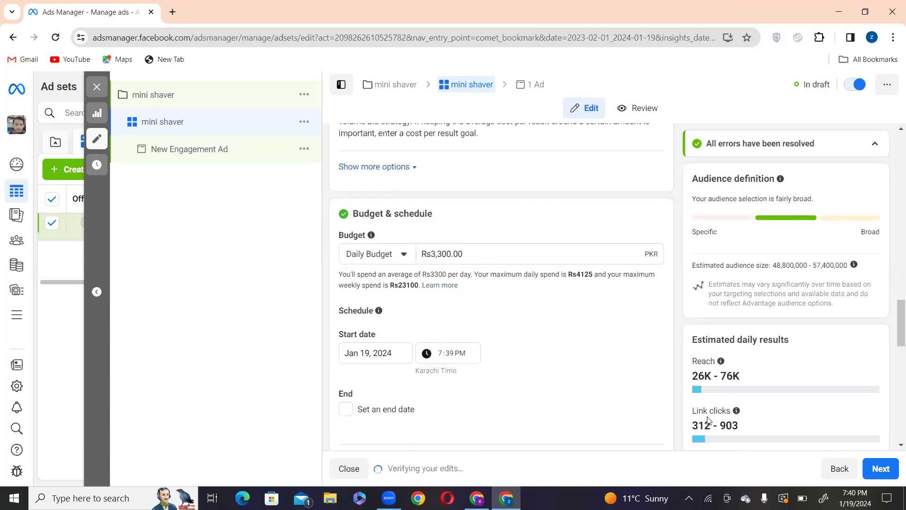
pyautogui.scroll(-1, 708, 421)
pyautogui.doubleClick(697, 399)
pyautogui.moveTo(739, 400); pyautogui.dragTo(726, 400)
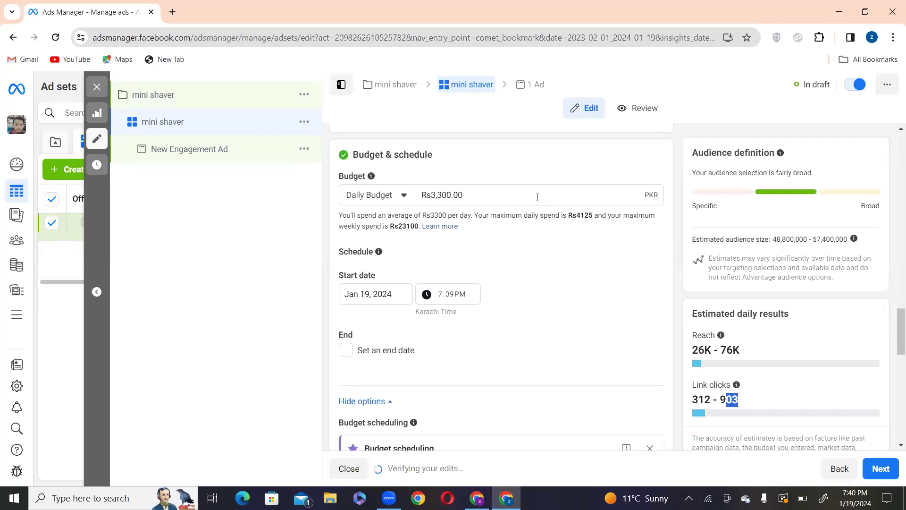
pyautogui.tripleClick(703, 400)
pyautogui.click(736, 401)
pyautogui.moveTo(719, 405)
pyautogui.mouseDown()
pyautogui.moveTo(739, 401)
pyautogui.moveTo(703, 402)
pyautogui.moveTo(713, 401)
pyautogui.mouseUp()
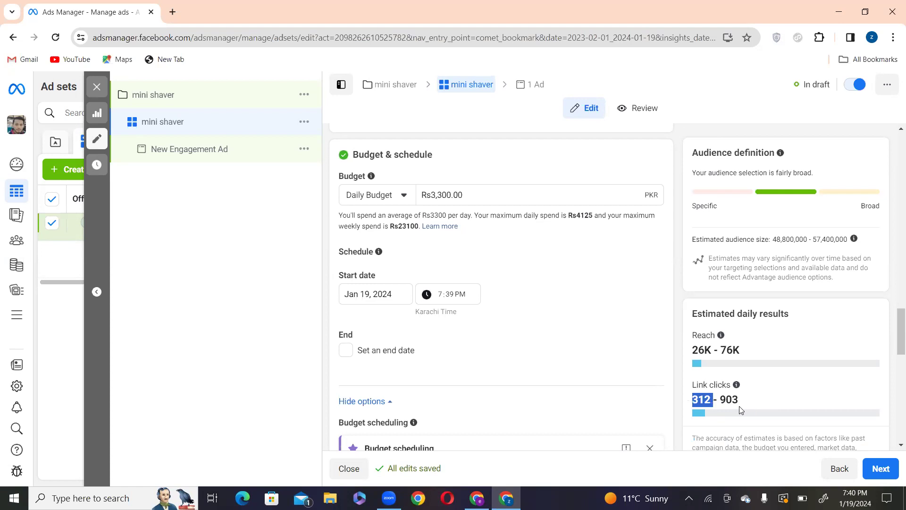
pyautogui.click(732, 402)
pyautogui.doubleClick(732, 402)
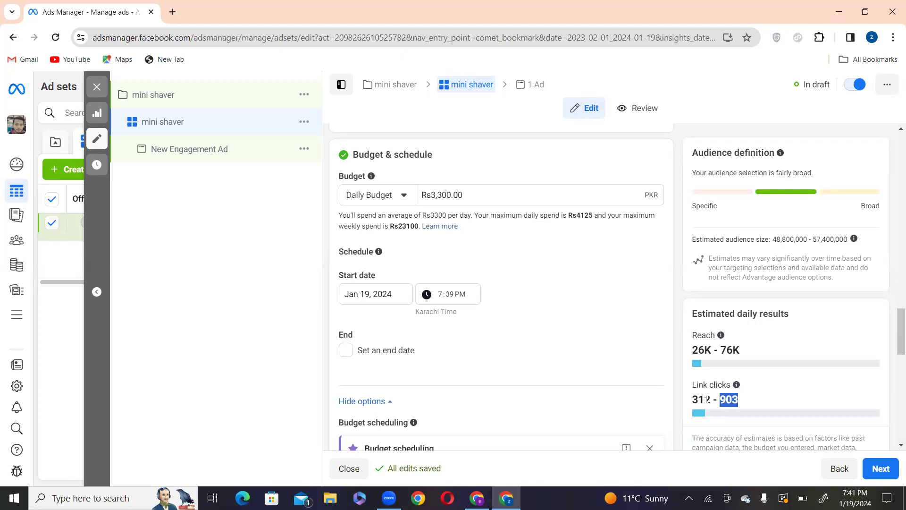
pyautogui.doubleClick(457, 195)
# Open the Pakistan location in the audience controls for editing and bring up the location search with its map.
pyautogui.scroll(-3, 448, 255)
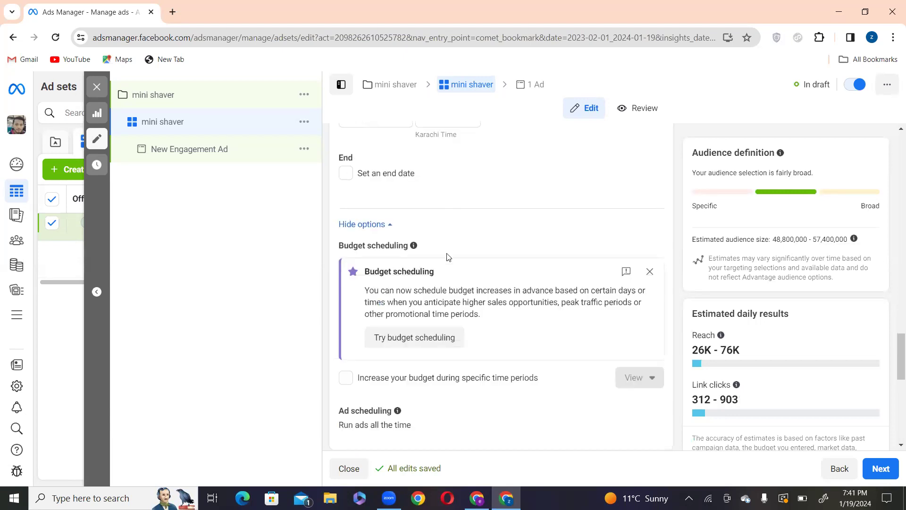
pyautogui.scroll(-5, 448, 257)
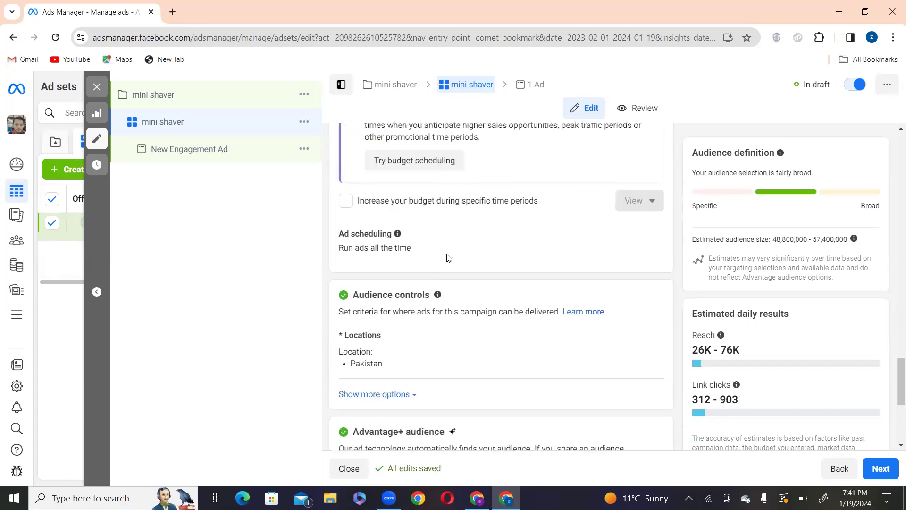
pyautogui.scroll(-1, 448, 257)
pyautogui.moveTo(617, 235)
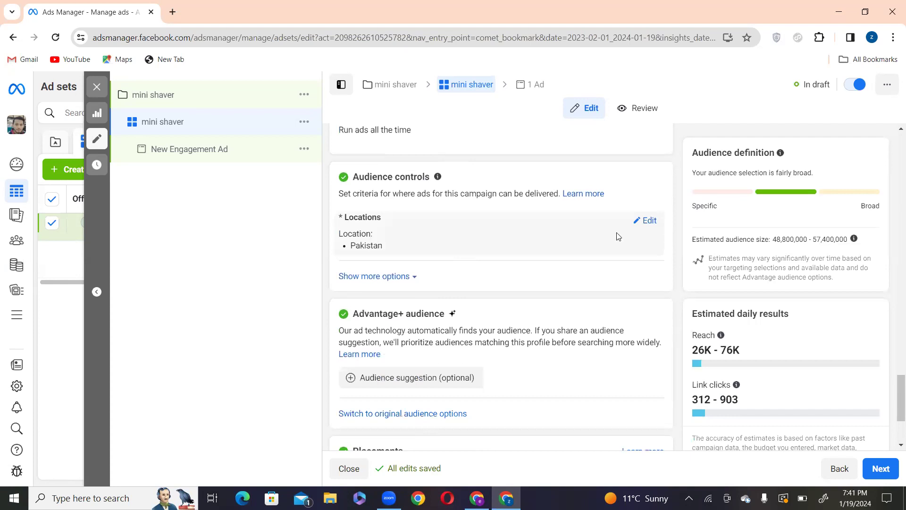
pyautogui.click(648, 222)
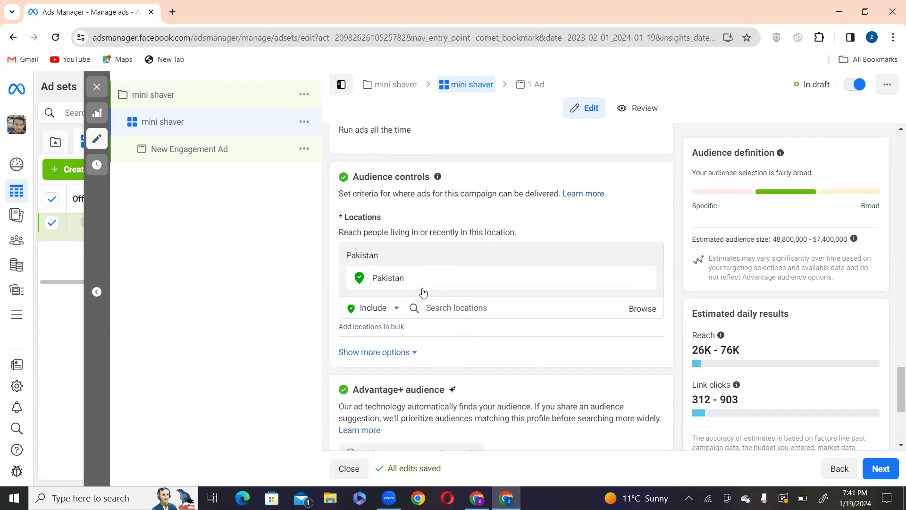
pyautogui.click(477, 309)
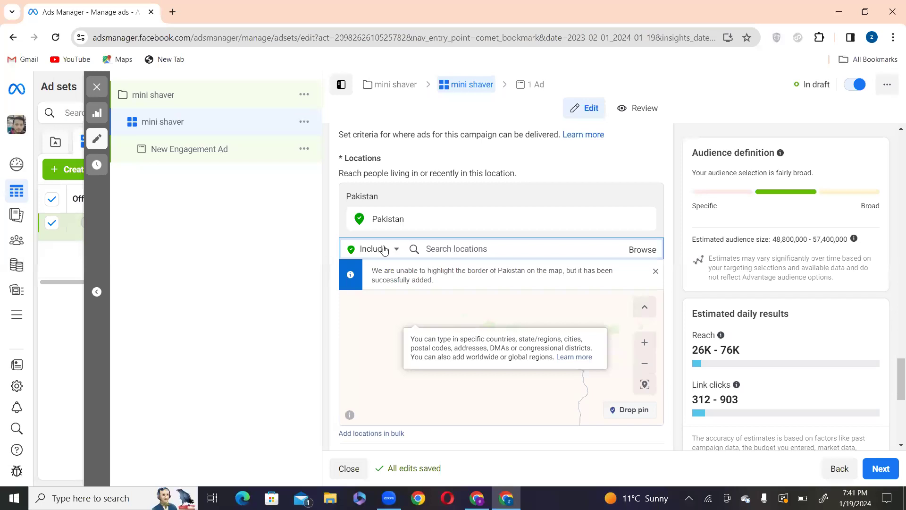
pyautogui.scroll(-1, 468, 274)
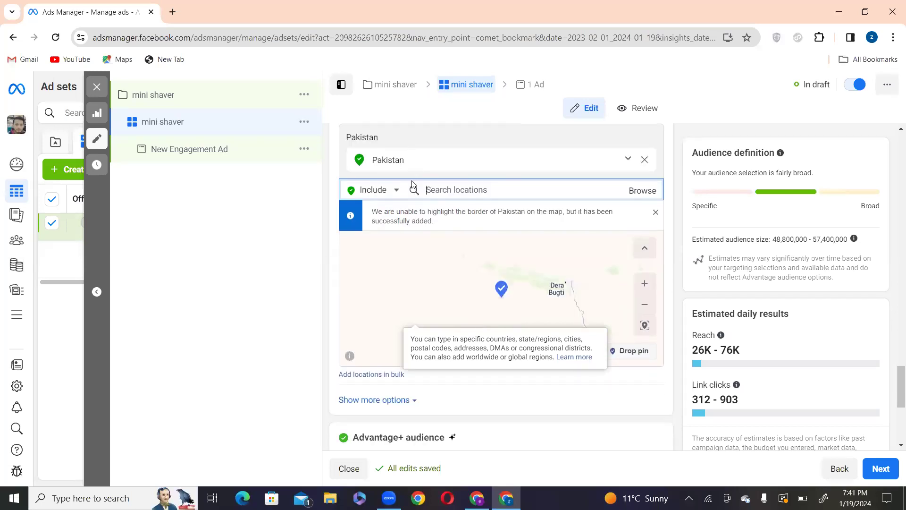
# Switch the ad set from Advantage+ audience to the original audience options and go to its detailed targeting.
pyautogui.scroll(-2, 454, 229)
pyautogui.scroll(-2, 452, 227)
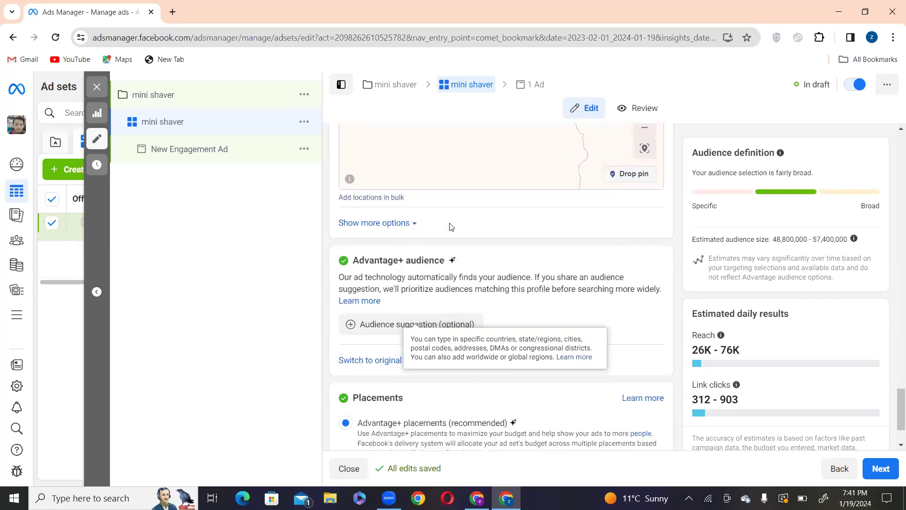
pyautogui.scroll(-2, 451, 226)
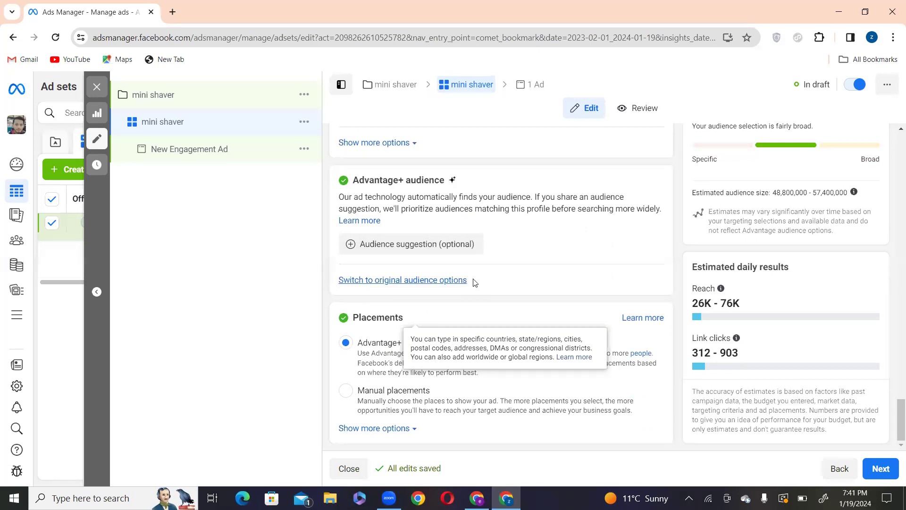
pyautogui.scroll(5, 489, 286)
pyautogui.scroll(-5, 486, 287)
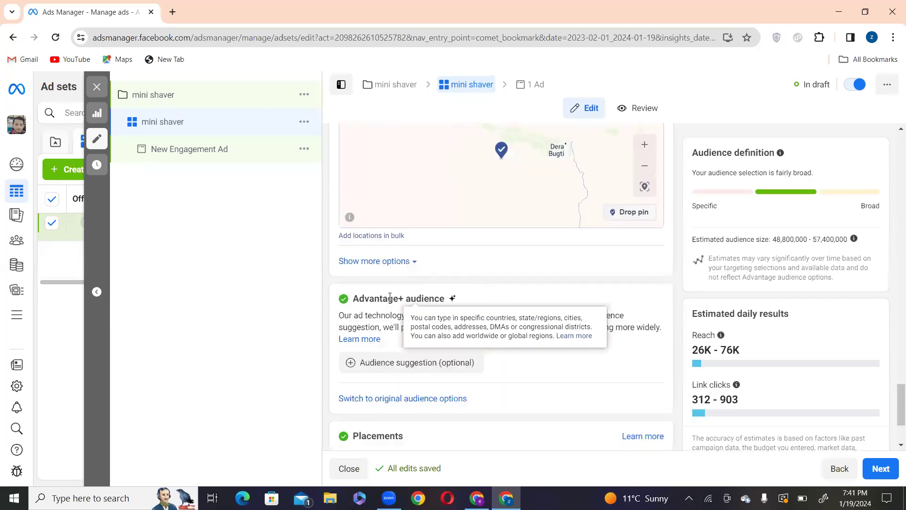
pyautogui.scroll(5, 426, 279)
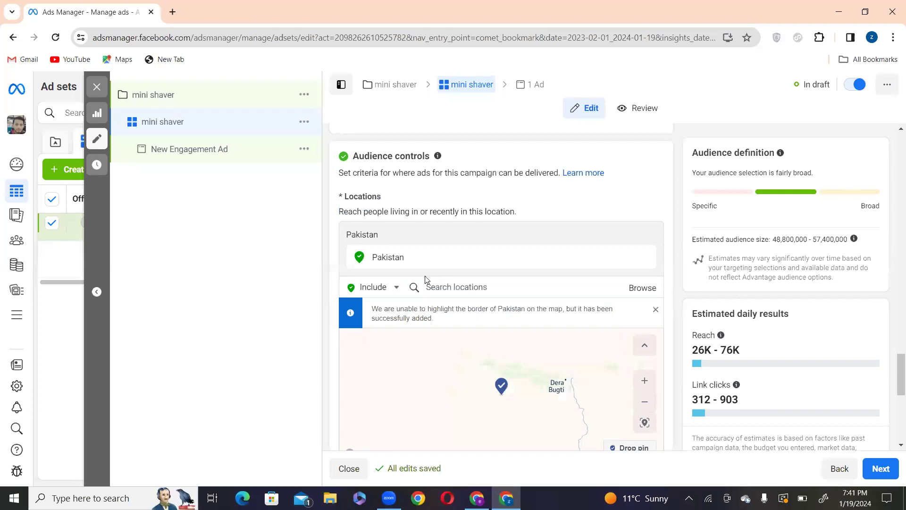
pyautogui.scroll(-5, 446, 278)
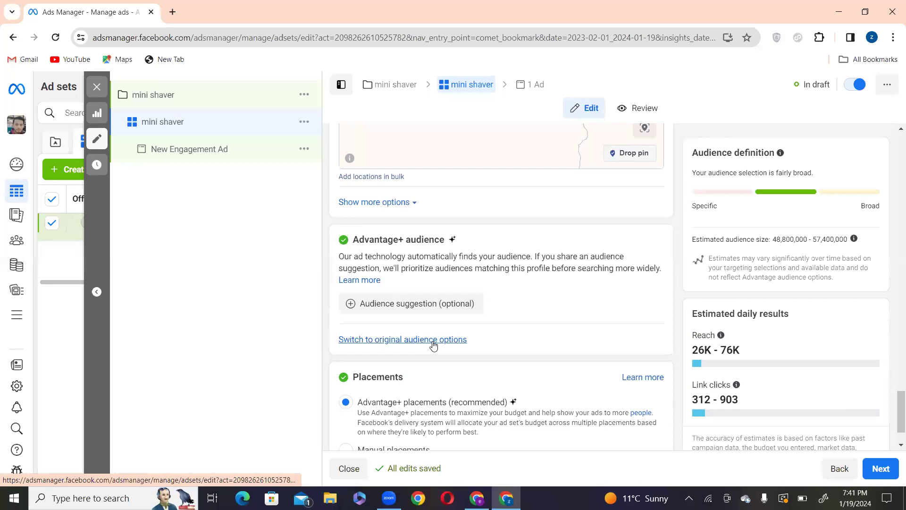
pyautogui.click(414, 339)
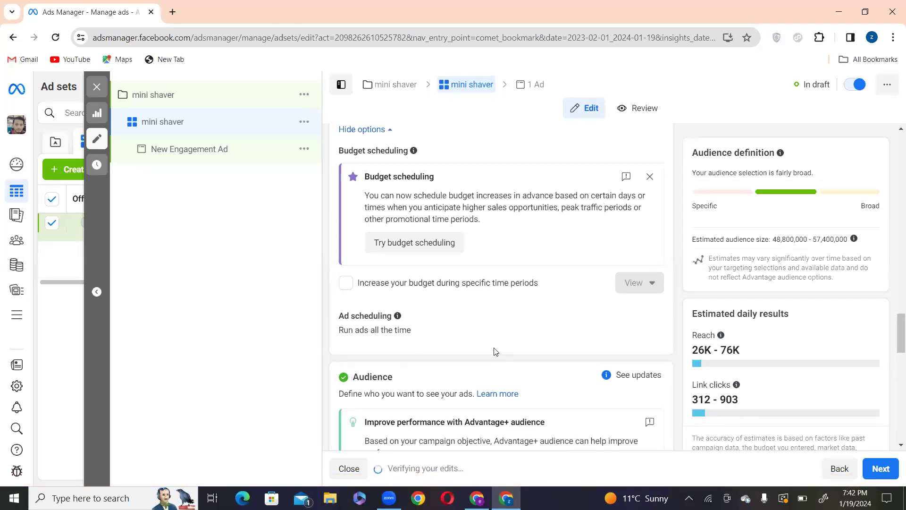
pyautogui.scroll(-6, 487, 340)
pyautogui.scroll(-1, 461, 315)
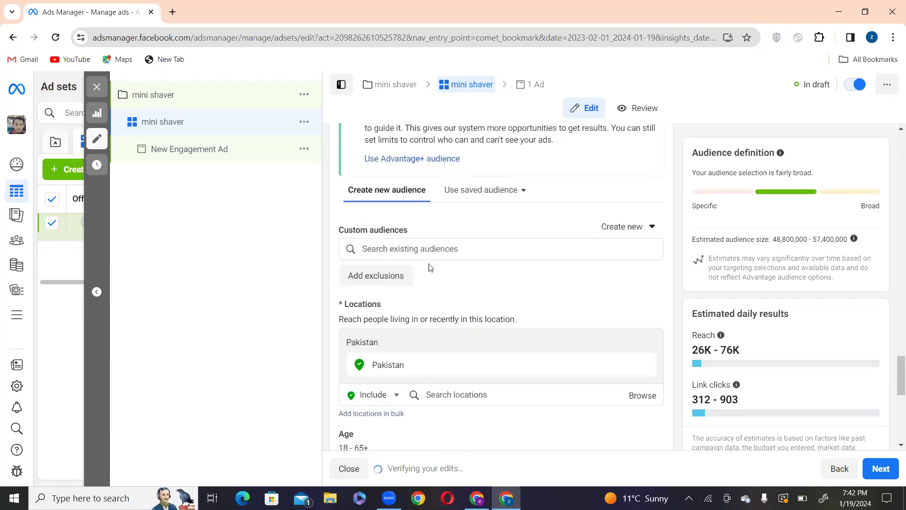
pyautogui.scroll(-6, 404, 256)
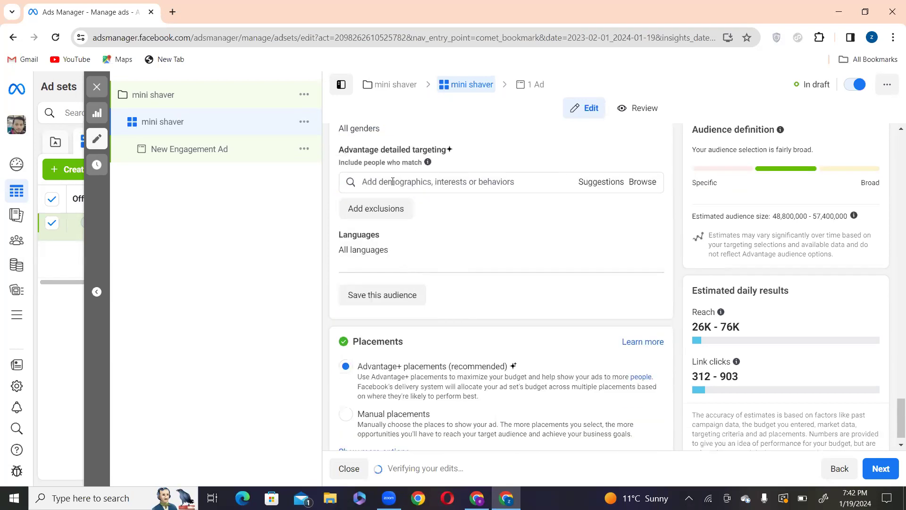
# Search the detailed targeting for "beauty and" and add the Health and Beauty Care (cosmetics) interest to the audience.
pyautogui.click(392, 182)
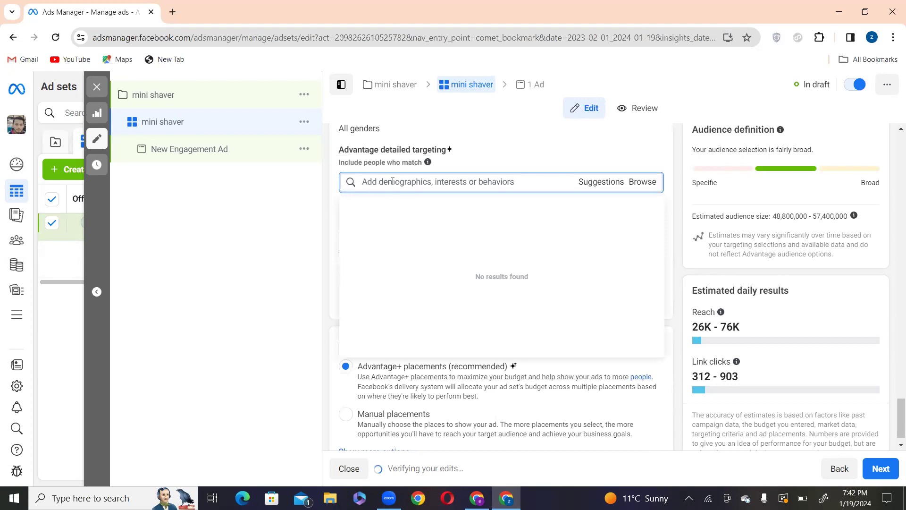
pyautogui.write('p')
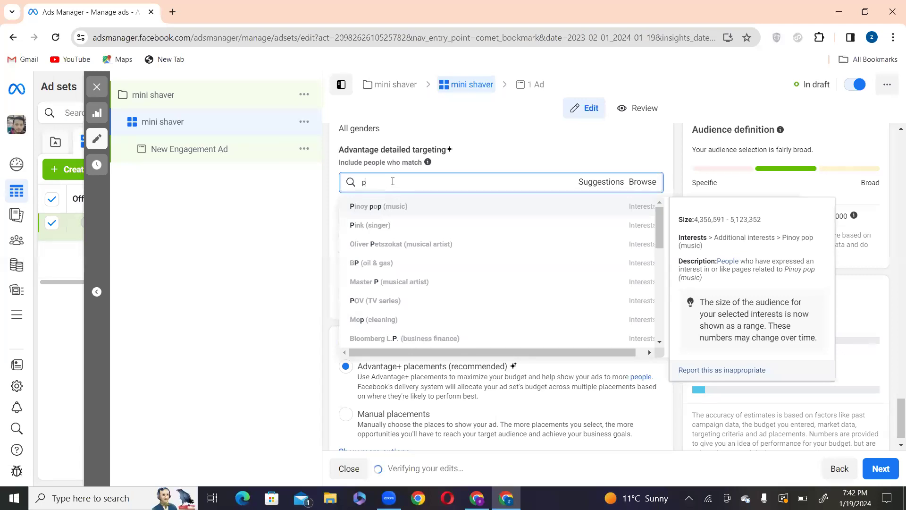
pyautogui.press('BackSpace')
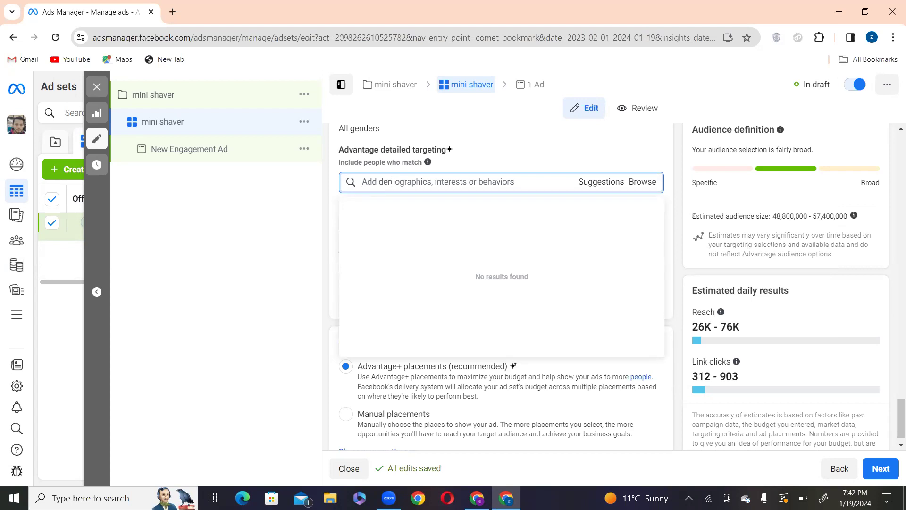
pyautogui.write('bu')
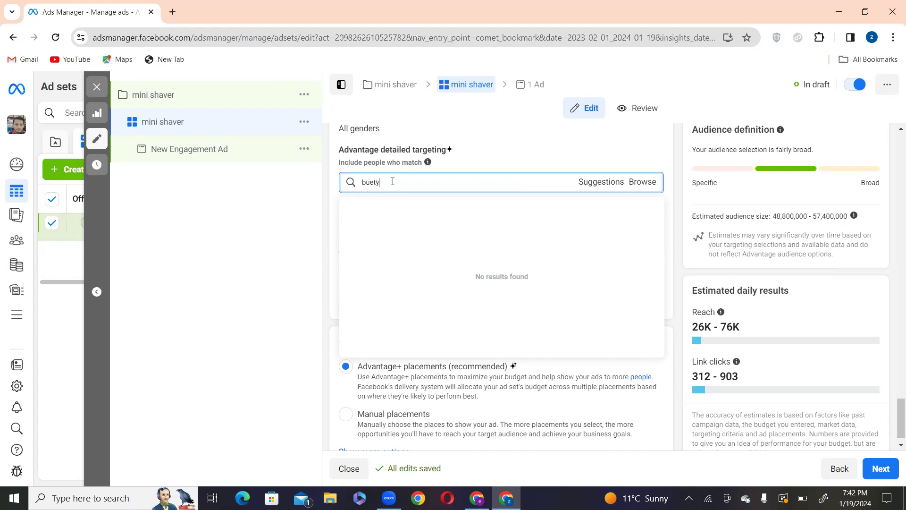
pyautogui.write('ety')
pyautogui.doubleClick(393, 182)
pyautogui.write('beauty an')
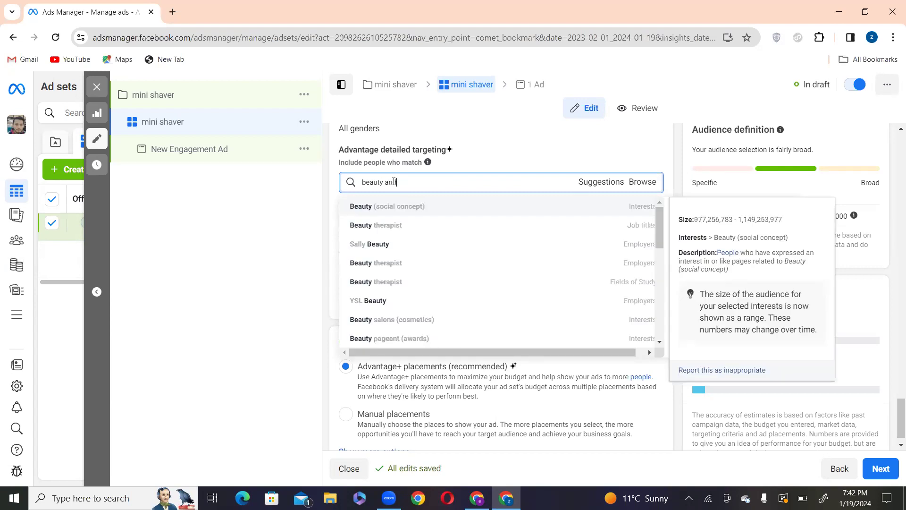
pyautogui.write('d')
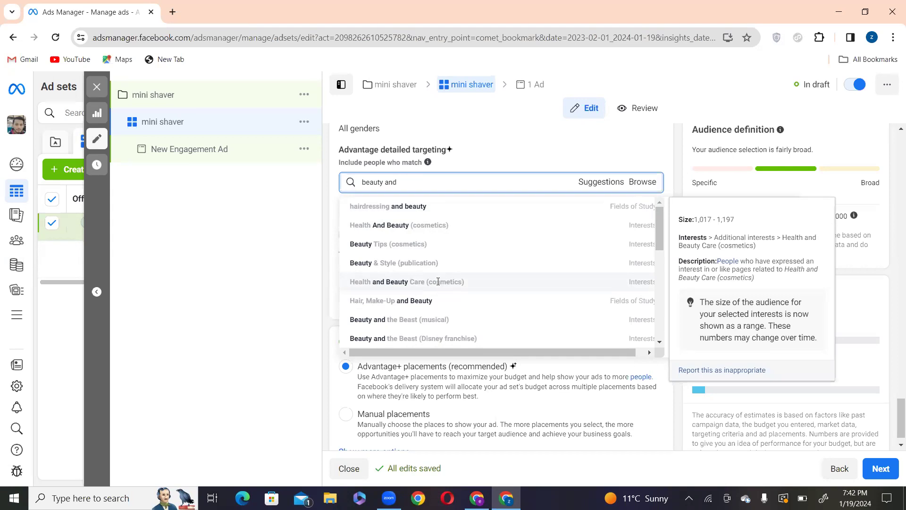
pyautogui.click(438, 281)
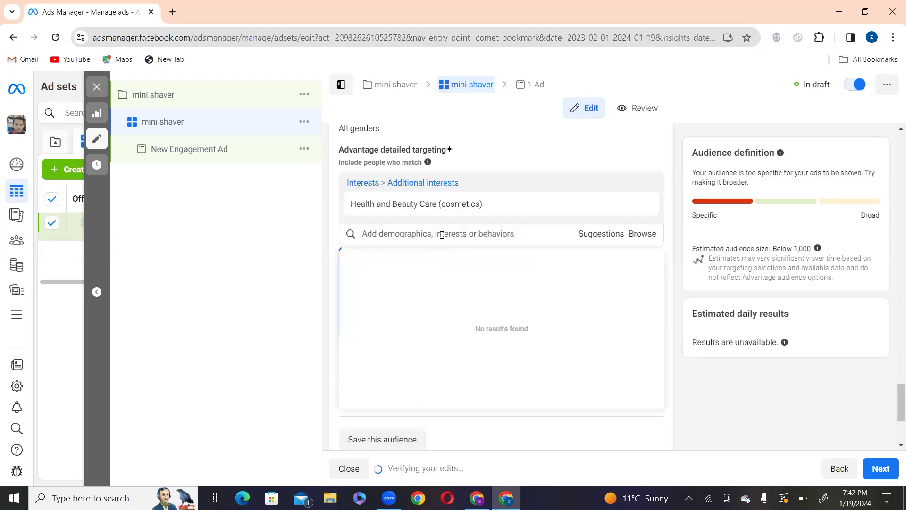
# Keep the recommended Advantage+ placements for the ad set and continue to the ad level.
pyautogui.scroll(-1, 442, 235)
pyautogui.scroll(3, 486, 245)
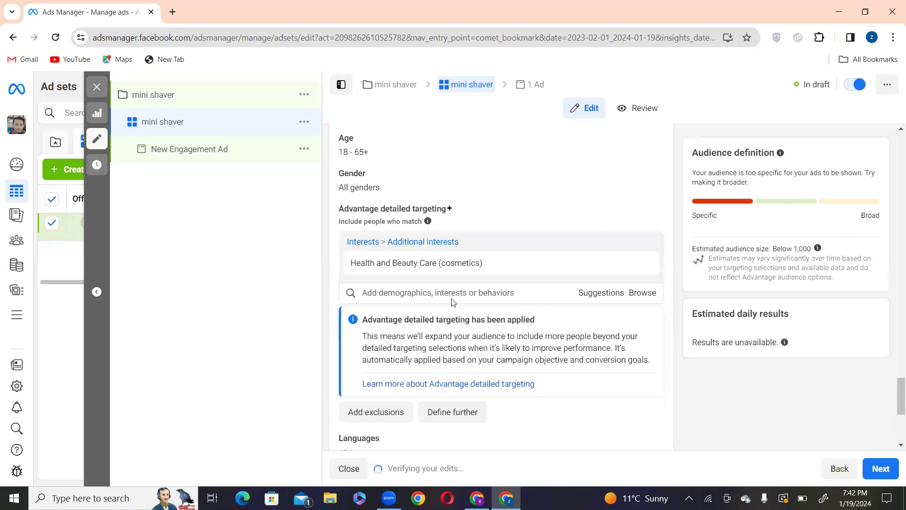
pyautogui.scroll(-3, 452, 302)
pyautogui.scroll(-2, 491, 232)
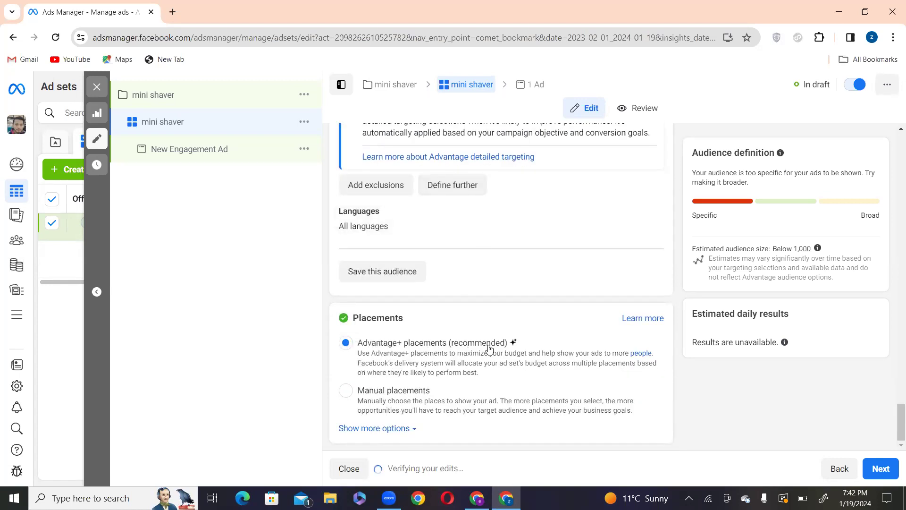
pyautogui.moveTo(508, 343); pyautogui.dragTo(448, 344)
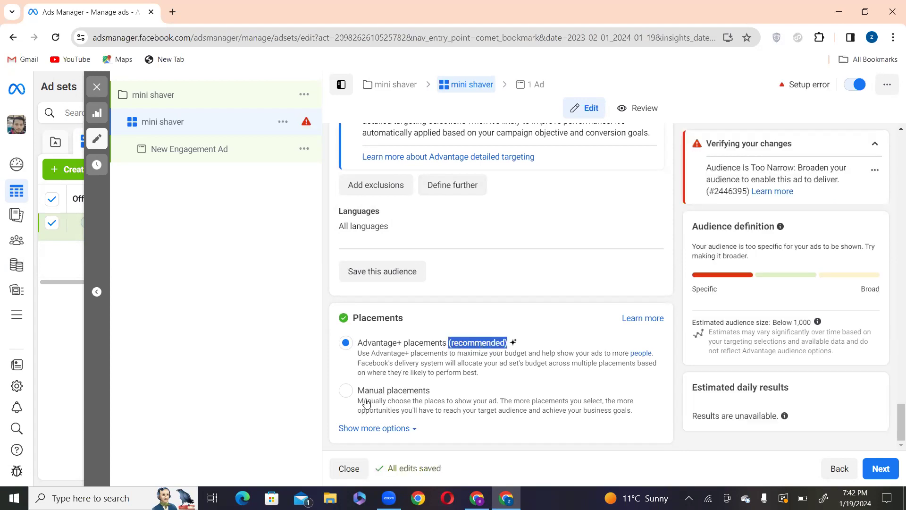
pyautogui.doubleClick(486, 346)
pyautogui.click(486, 346)
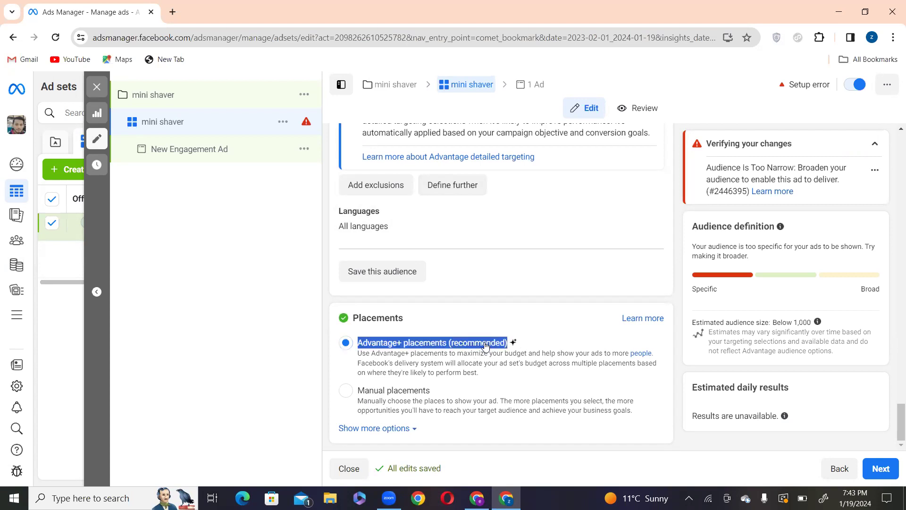
pyautogui.click(876, 469)
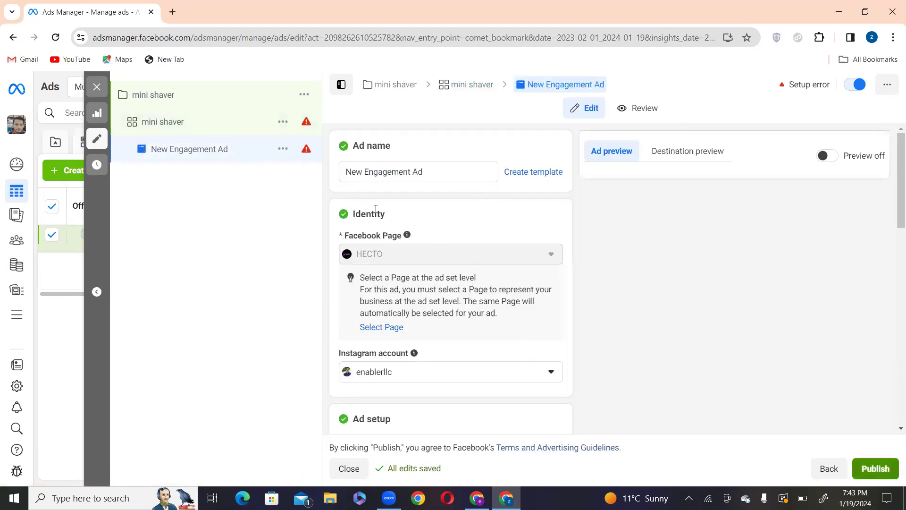
# Rename the ad as mini shaver.
pyautogui.tripleClick(427, 171)
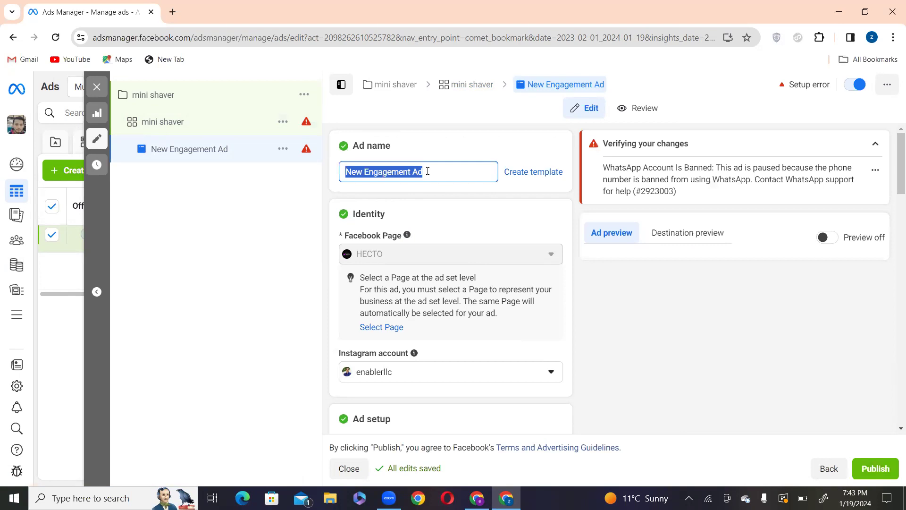
pyautogui.moveTo(307, 148)
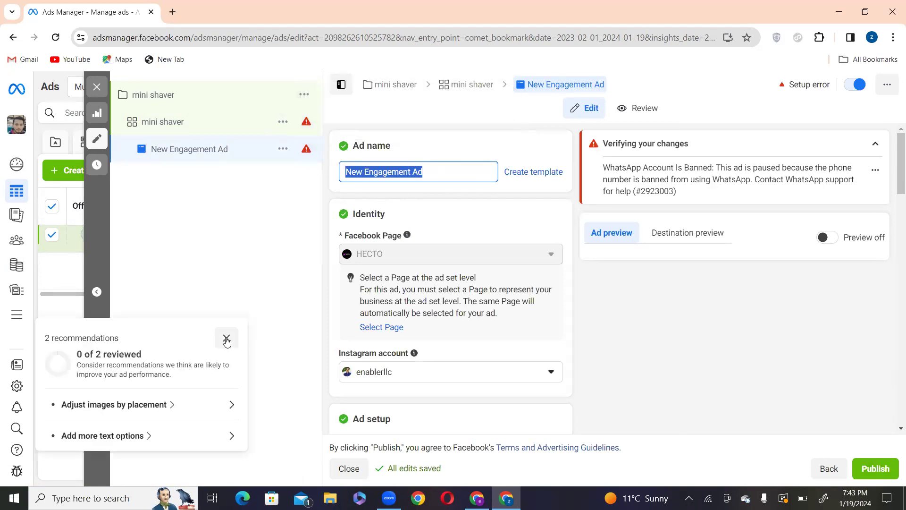
pyautogui.click(227, 339)
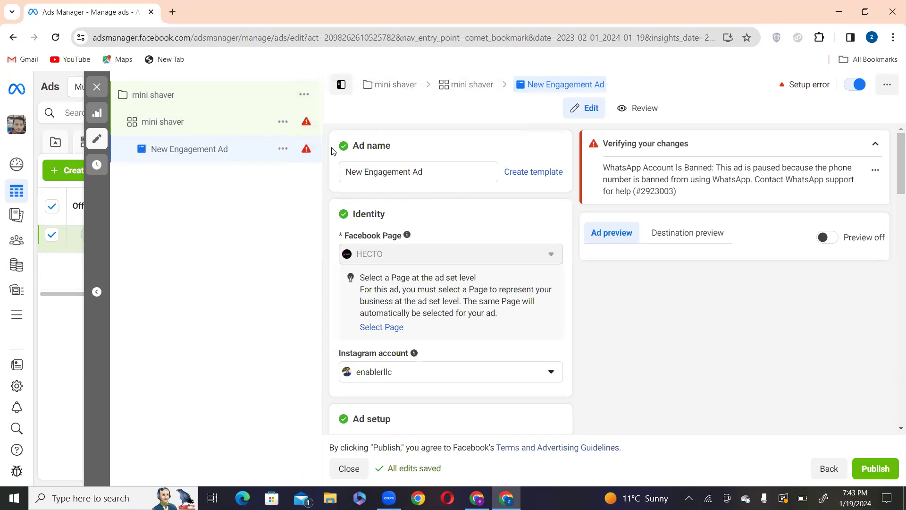
pyautogui.click(418, 173)
pyautogui.hotkey('ctrl', 'a')
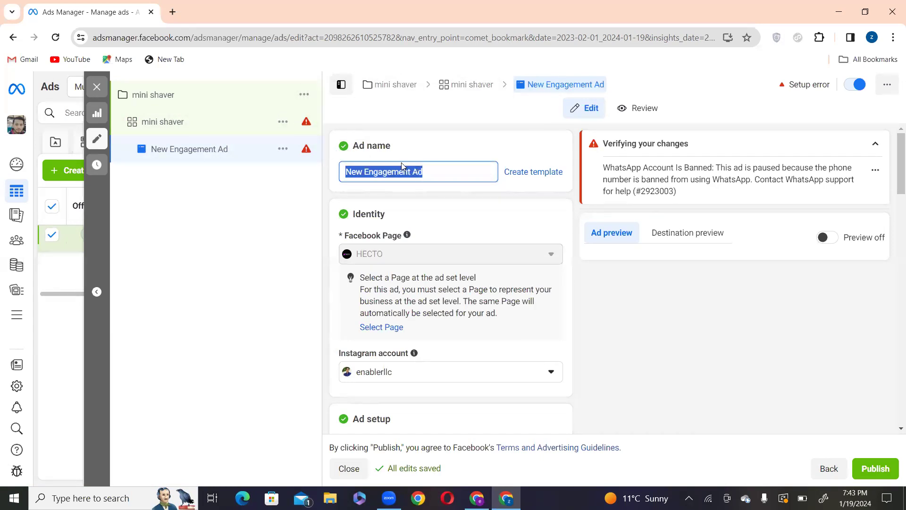
pyautogui.write('mini shavwr')
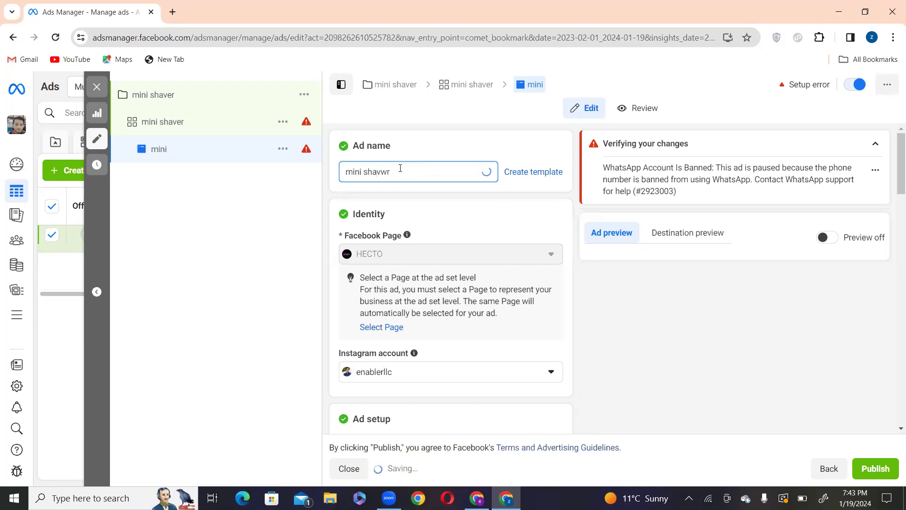
pyautogui.press('BackSpace')
pyautogui.press('BackSpace')
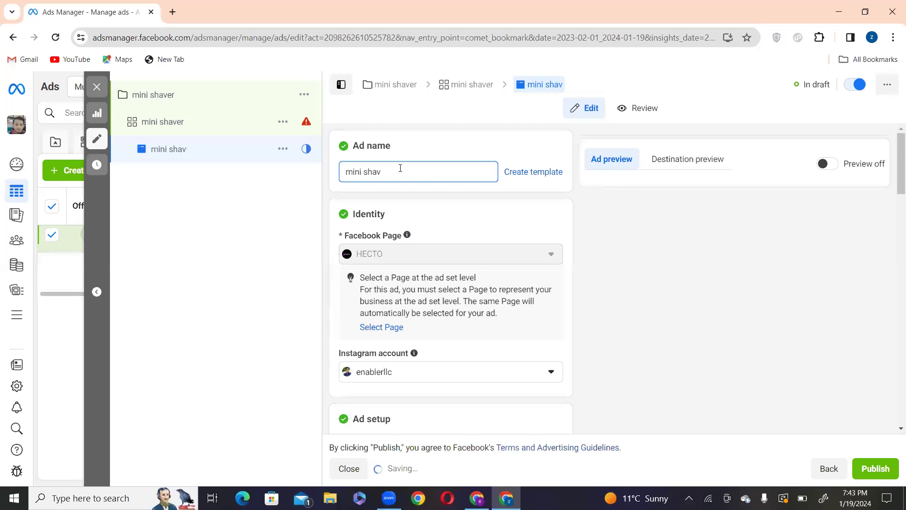
pyautogui.write('er')
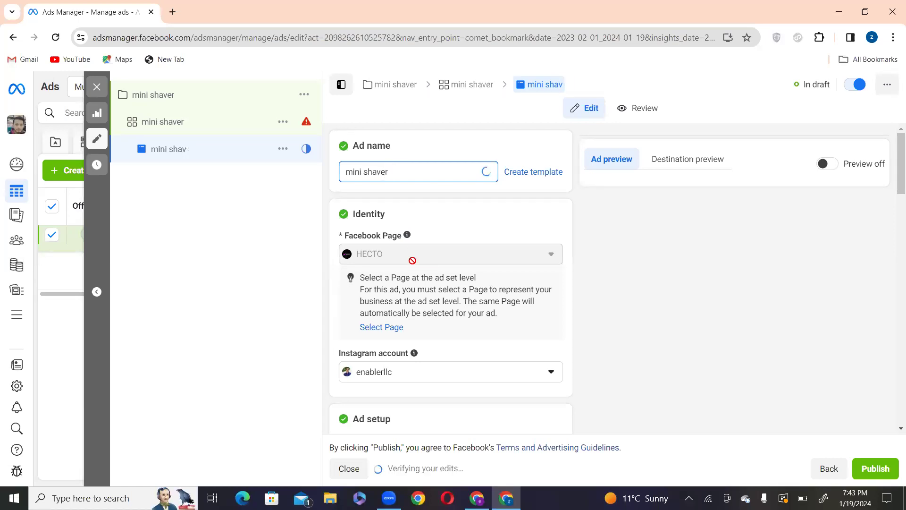
# Check which Instagram accounts are available for the ad's identity and leave the selection as it is.
pyautogui.scroll(-1, 425, 309)
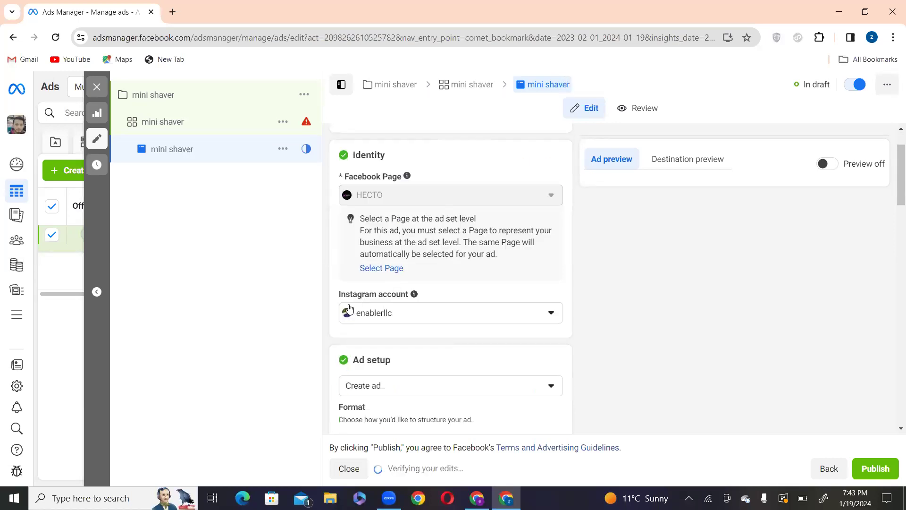
pyautogui.click(425, 311)
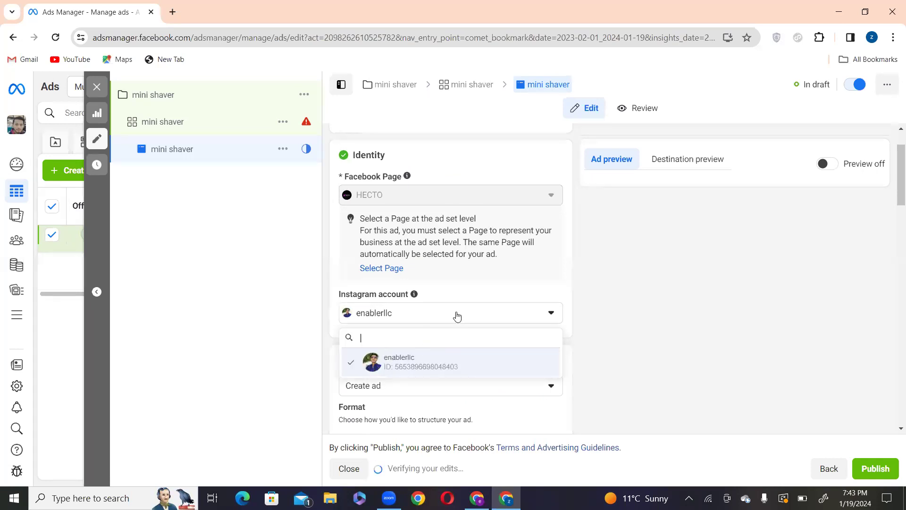
pyautogui.click(378, 291)
# Choose to add a video to the ad creative and select the 720 × 1280 account video whose name starts with "New Mini Por".
pyautogui.scroll(-7, 399, 307)
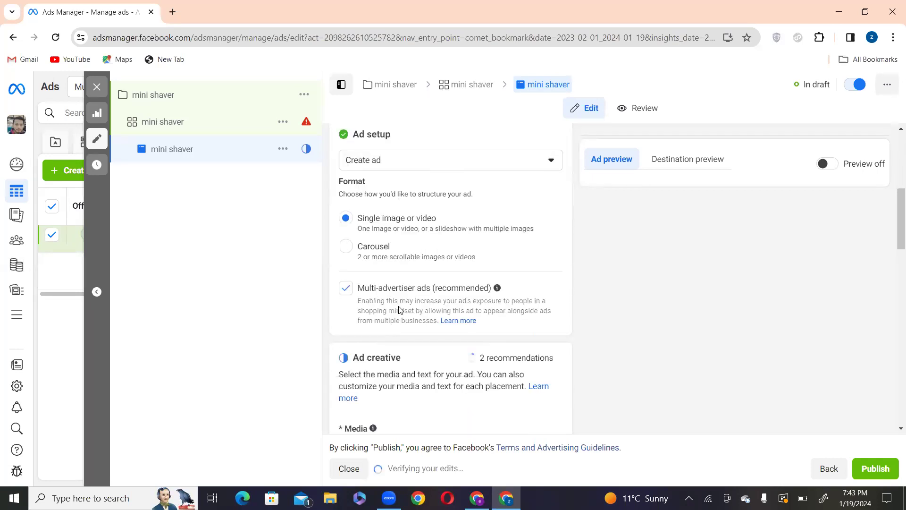
pyautogui.click(387, 319)
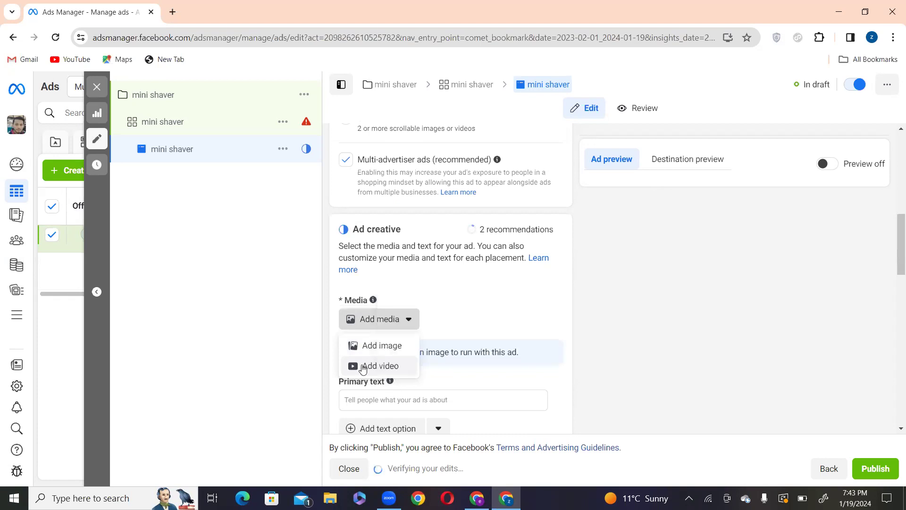
pyautogui.click(363, 367)
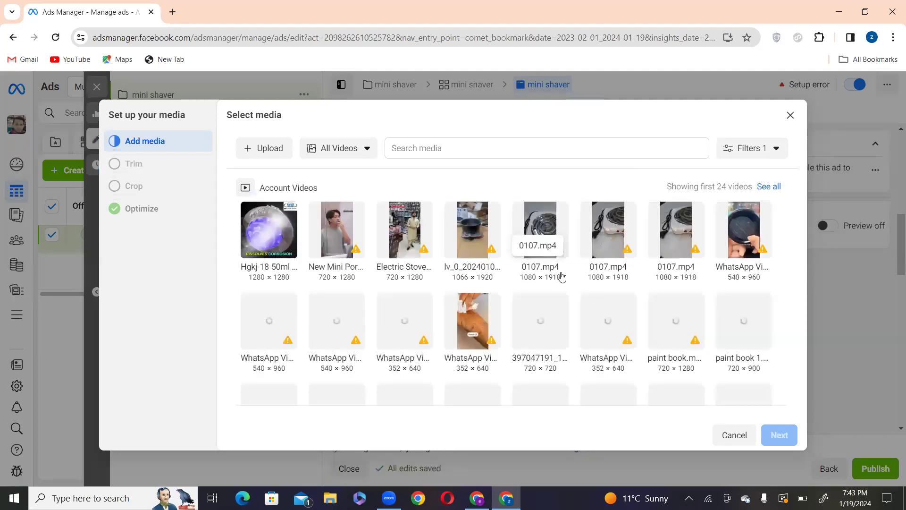
pyautogui.scroll(-1, 562, 276)
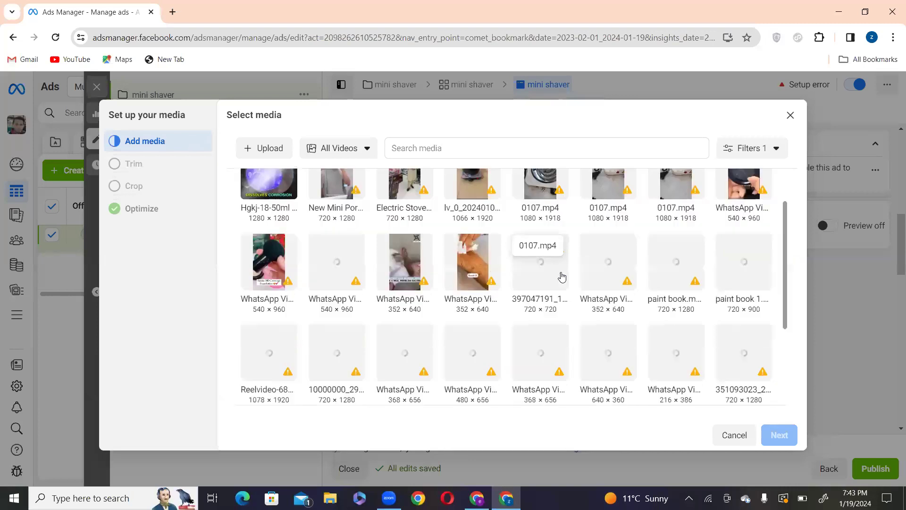
pyautogui.scroll(-1, 562, 276)
pyautogui.scroll(-2, 562, 276)
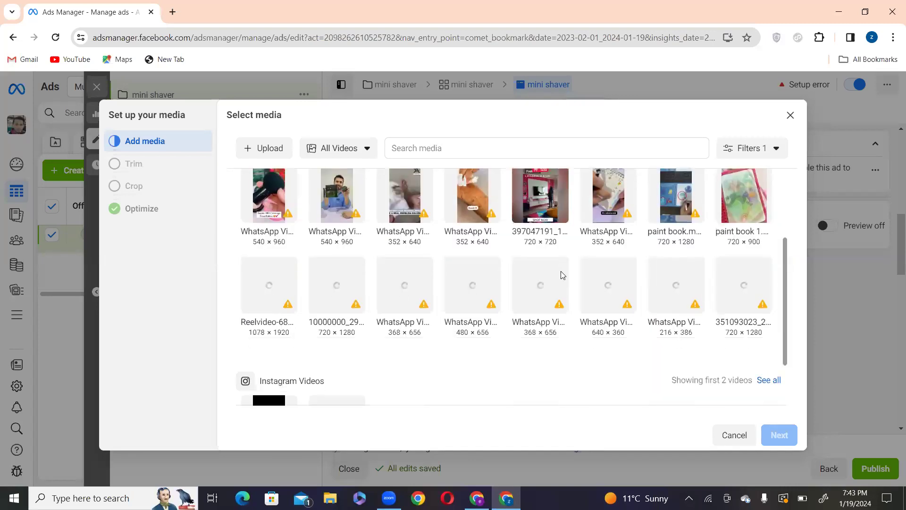
pyautogui.scroll(4, 562, 276)
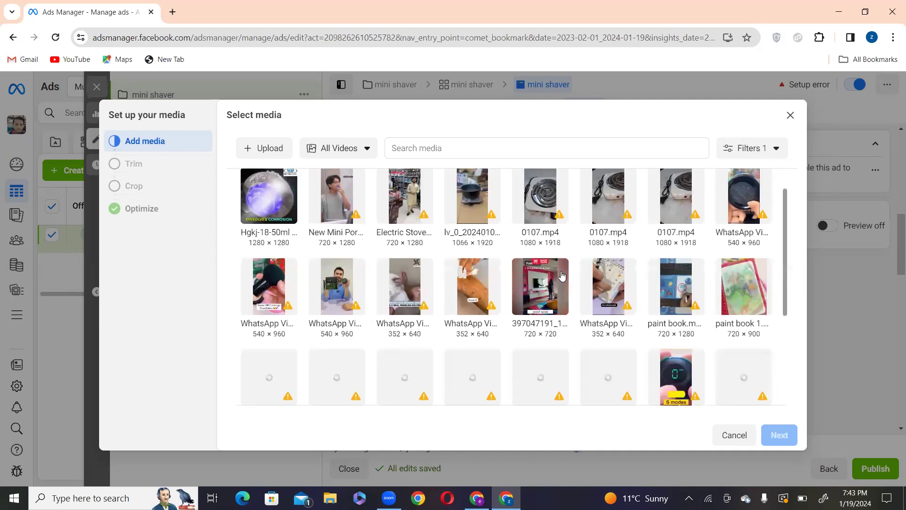
pyautogui.scroll(-1, 561, 275)
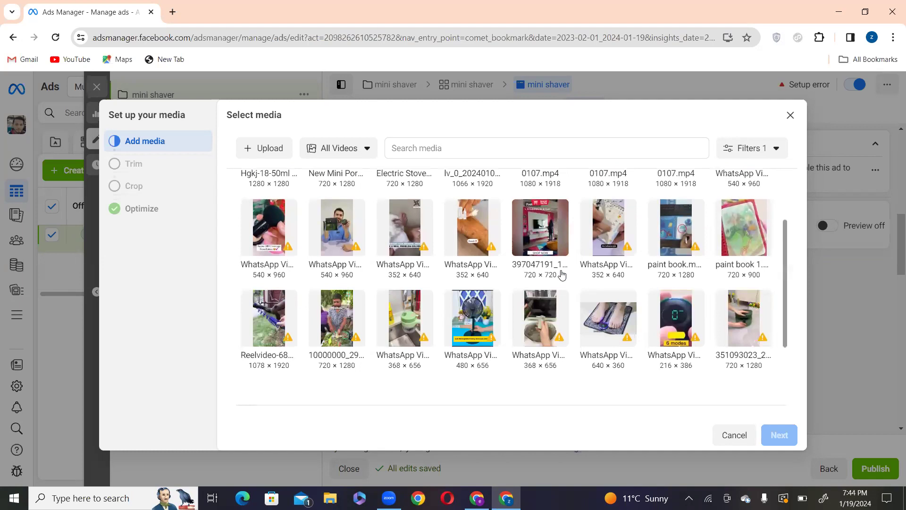
pyautogui.scroll(1, 561, 275)
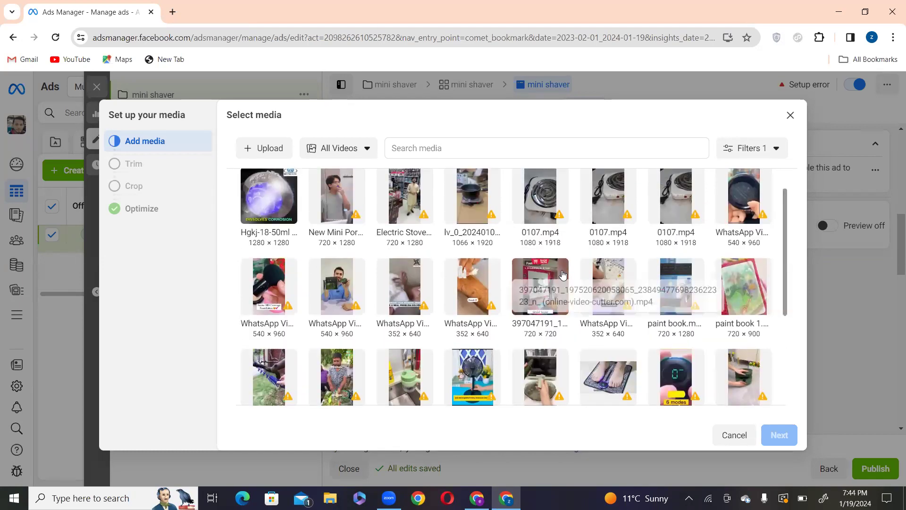
pyautogui.scroll(1, 562, 275)
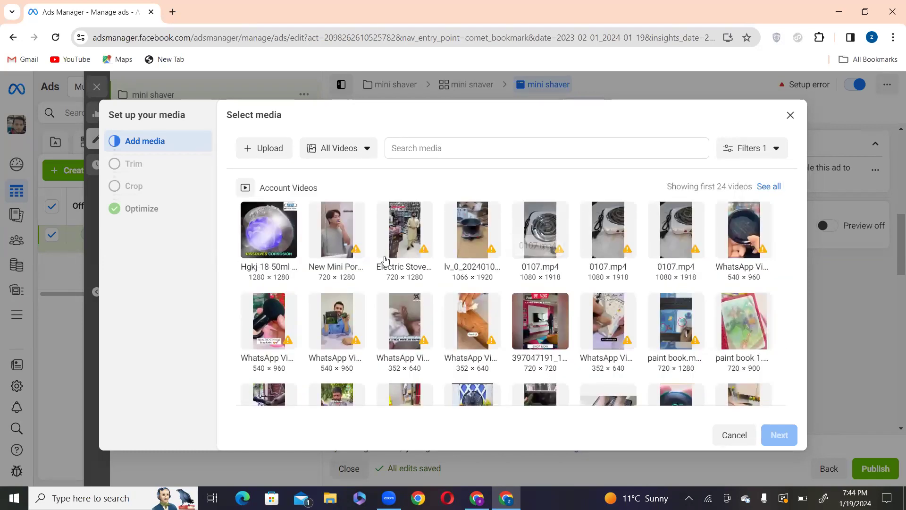
pyautogui.click(338, 234)
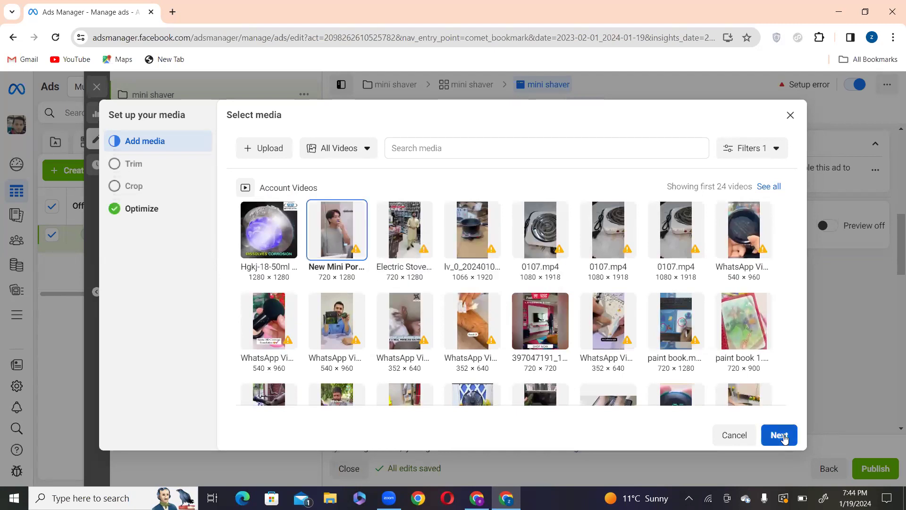
# Finish the video setup with its full length, the original crops for all placements and all Advantage+ creative optimizations kept on.
pyautogui.click(783, 439)
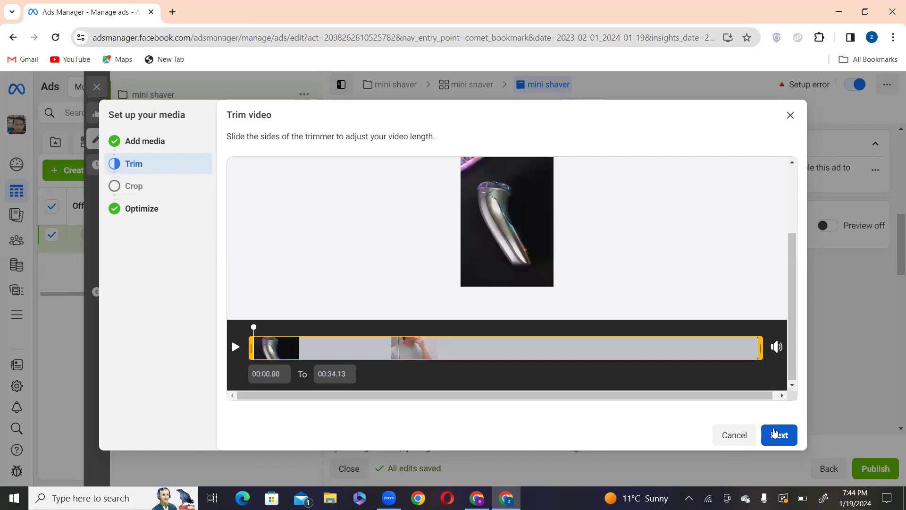
pyautogui.click(775, 433)
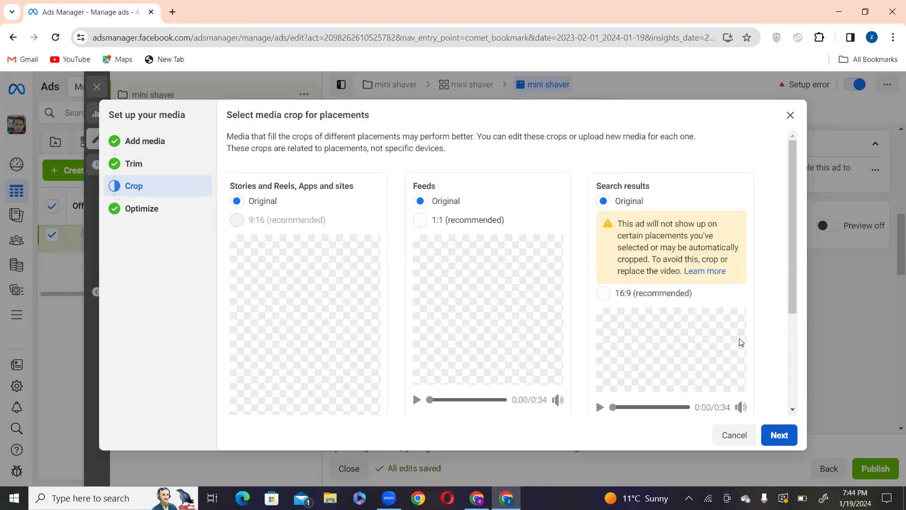
pyautogui.click(780, 439)
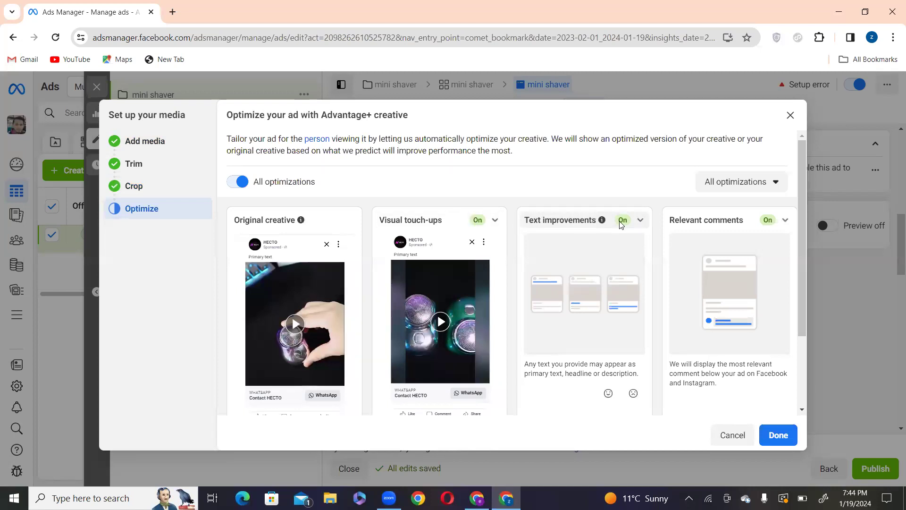
pyautogui.click(779, 435)
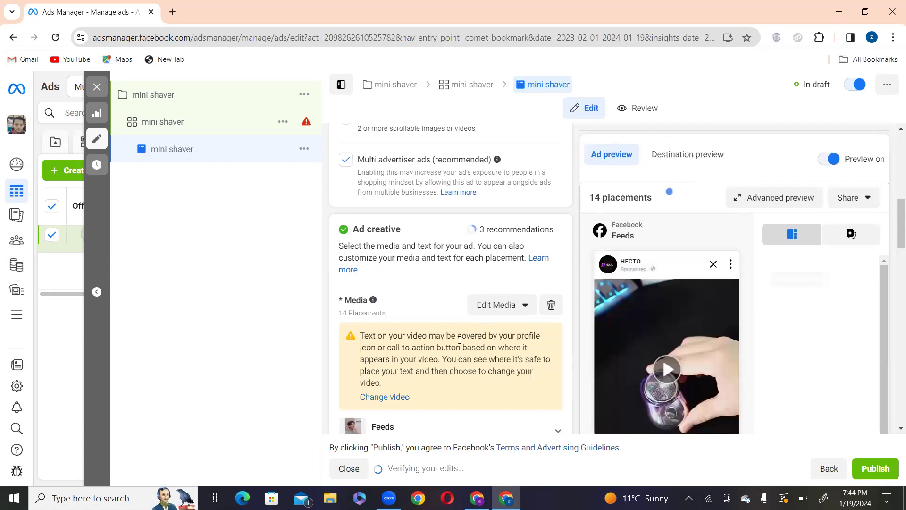
# Open the empty Primary text of the ad creative for editing.
pyautogui.scroll(-1, 457, 333)
pyautogui.scroll(-8, 457, 333)
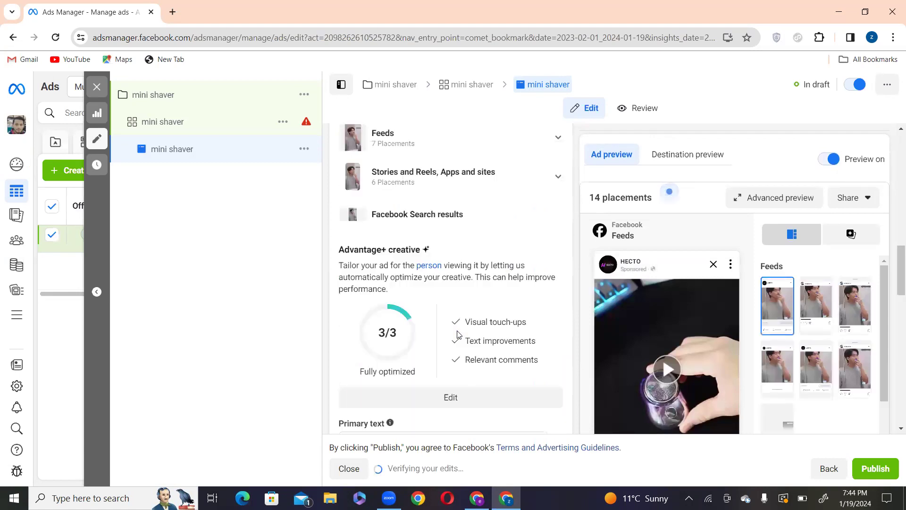
pyautogui.moveTo(386, 188); pyautogui.dragTo(351, 188)
pyautogui.click(368, 202)
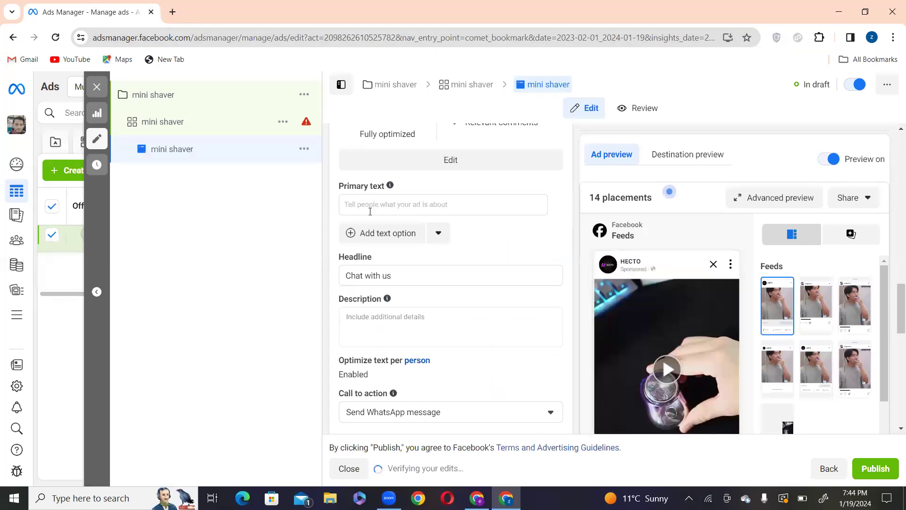
# Search Google for add library in a new browser tab and open Facebook's Ad Library from the results.
pyautogui.click(173, 12)
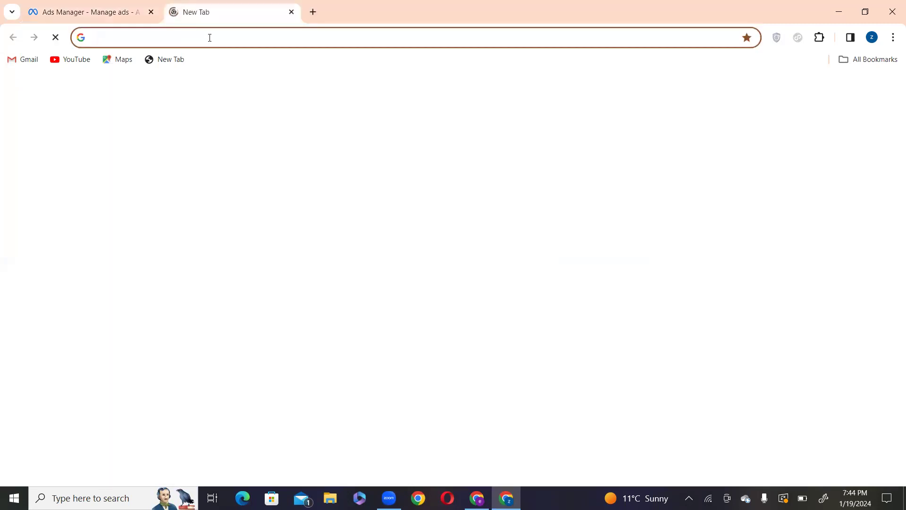
pyautogui.write('ad')
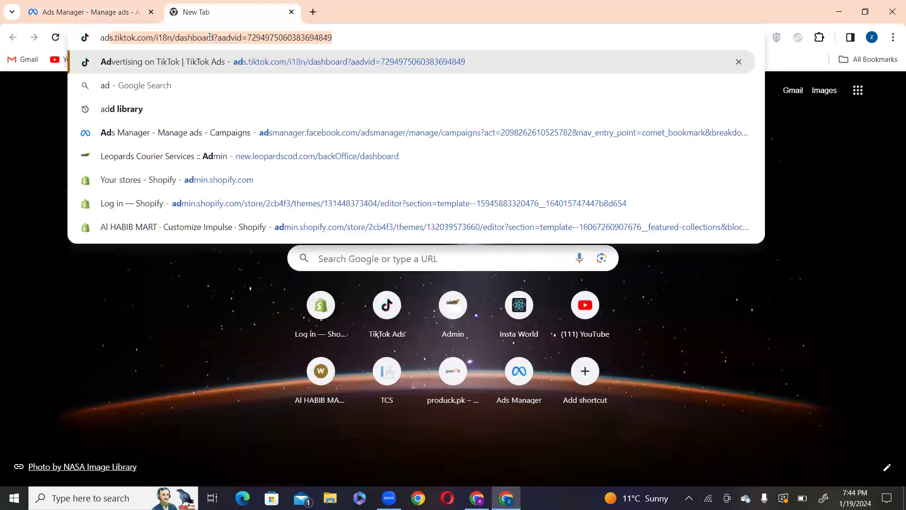
pyautogui.press('Down')
pyautogui.press('Down')
pyautogui.press('Return')
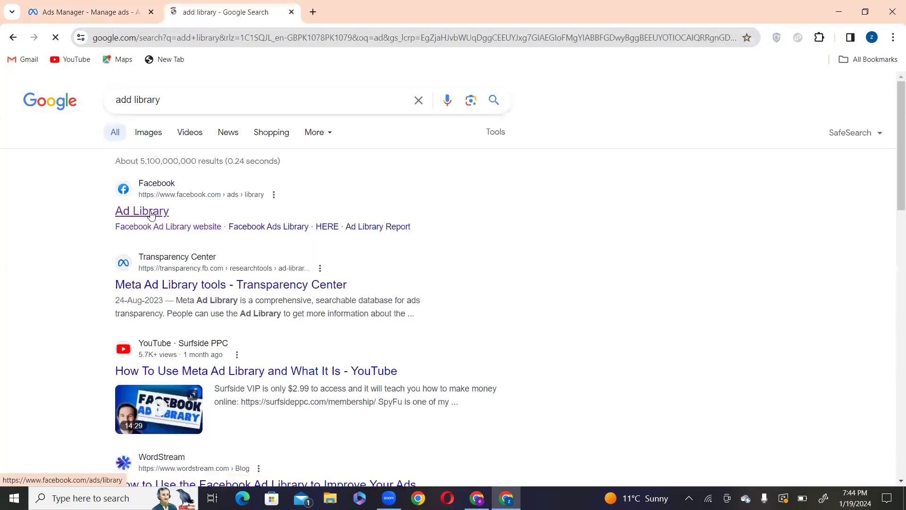
pyautogui.click(103, 6)
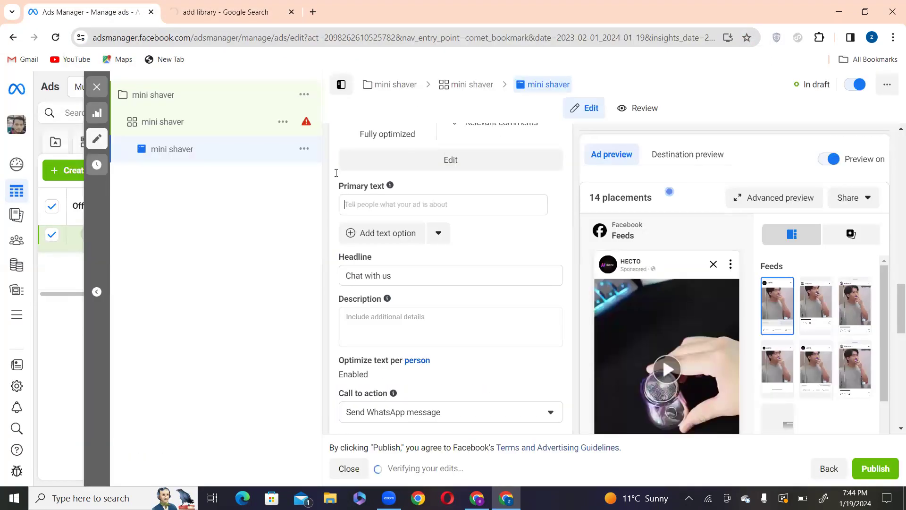
pyautogui.click(268, 4)
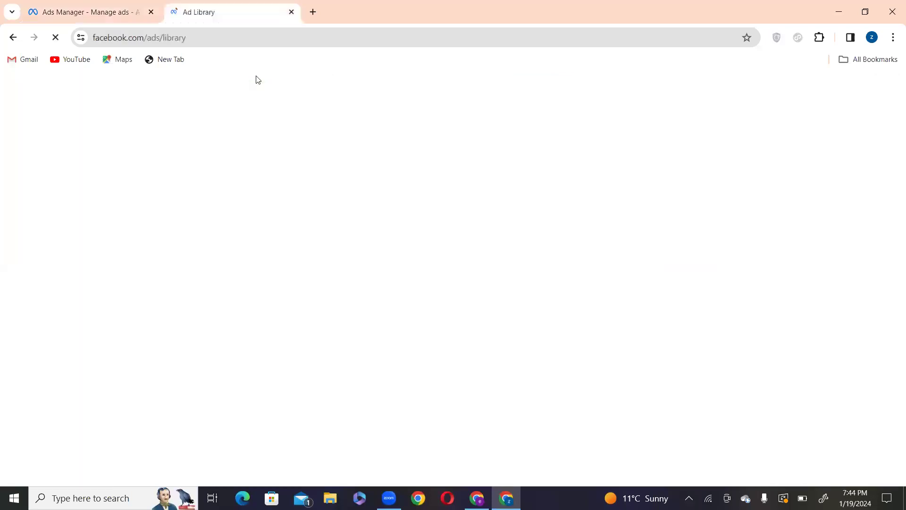
pyautogui.click(97, 12)
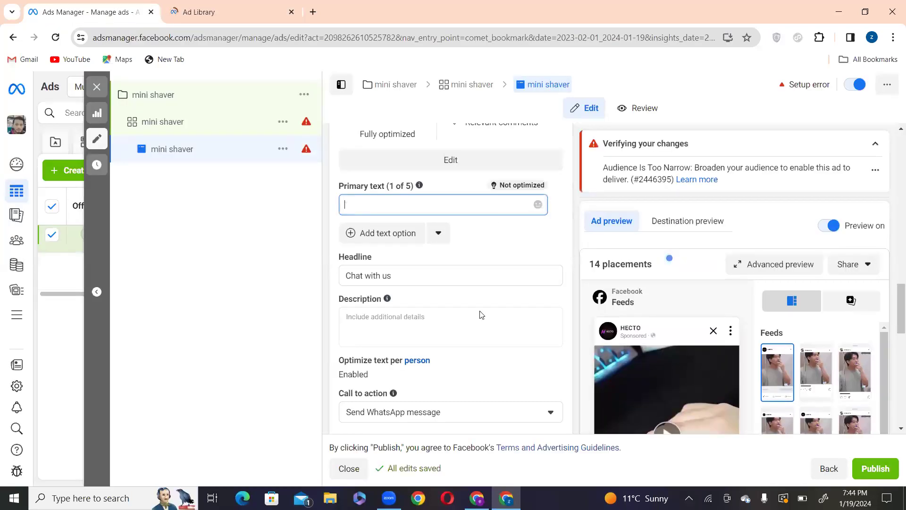
pyautogui.click(246, 6)
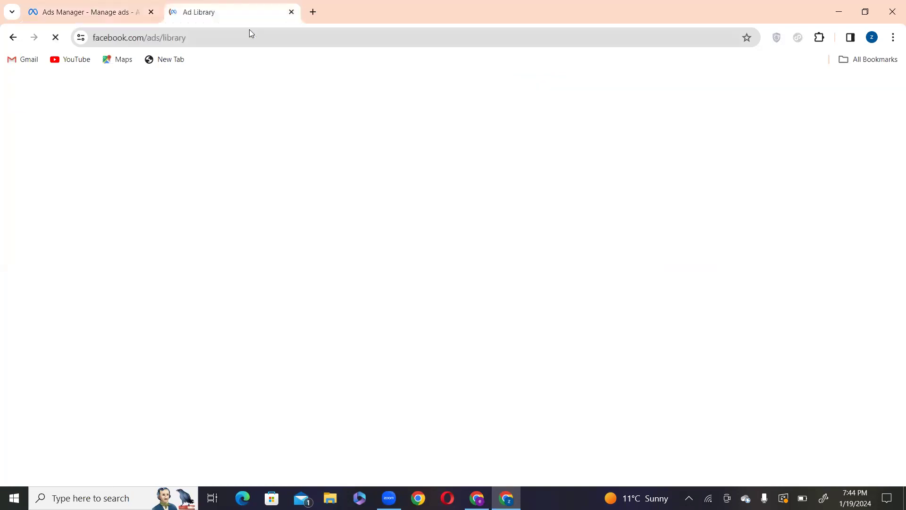
# Back in Ads Manager, replace the ad's headline with FREE HOME DELIVEY.
pyautogui.hotkey('ctrl', 'shift', 'Tab')
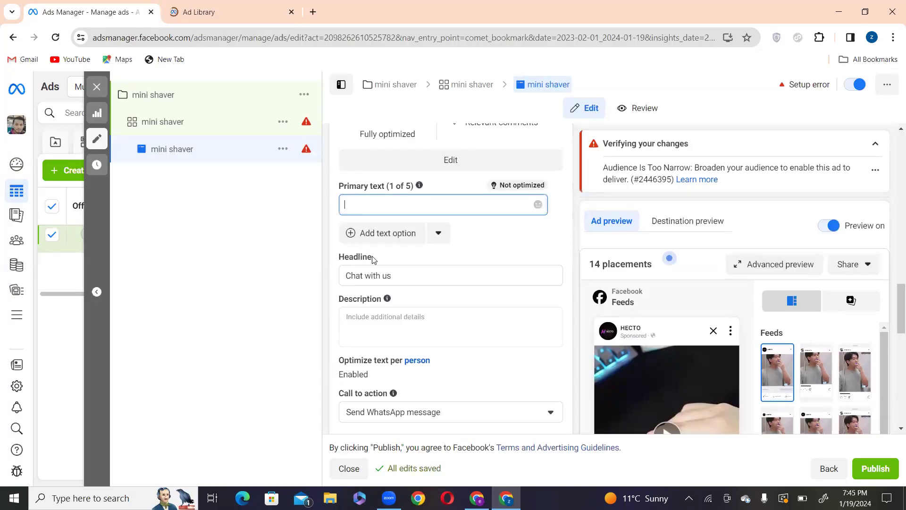
pyautogui.moveTo(348, 266); pyautogui.dragTo(364, 274)
pyautogui.tripleClick(364, 275)
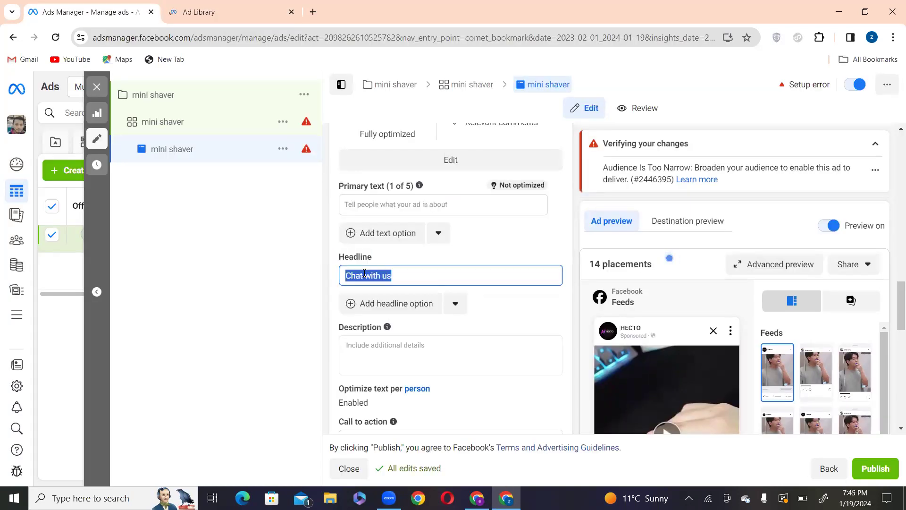
pyautogui.write('F')
pyautogui.write('REE')
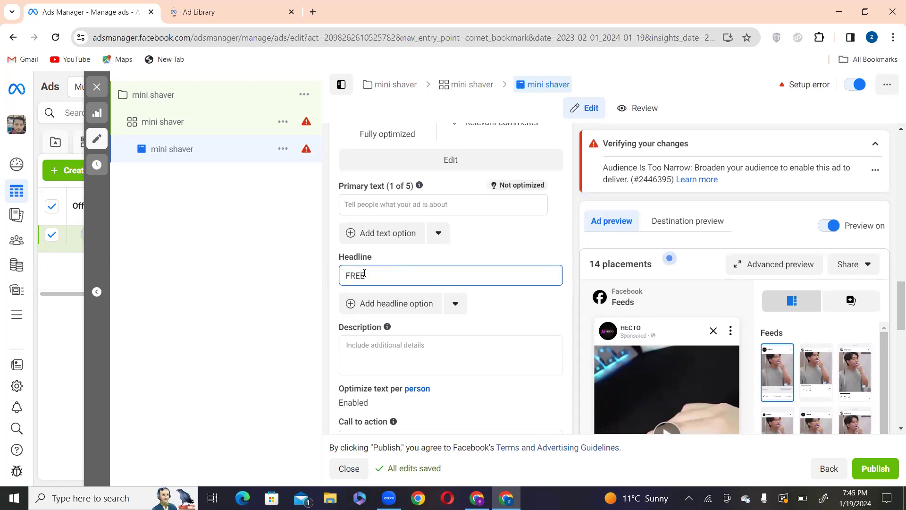
pyautogui.write(' HO')
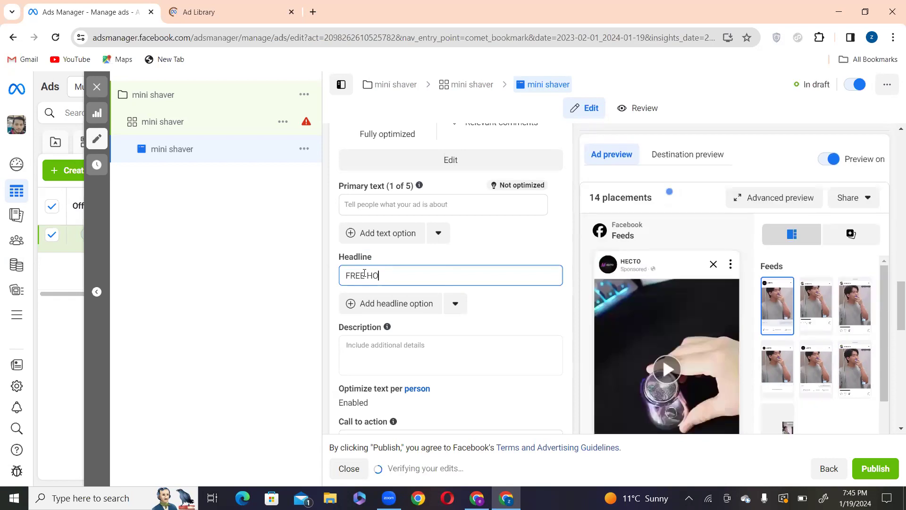
pyautogui.write('MW')
pyautogui.press('BackSpace')
pyautogui.press('BackSpace')
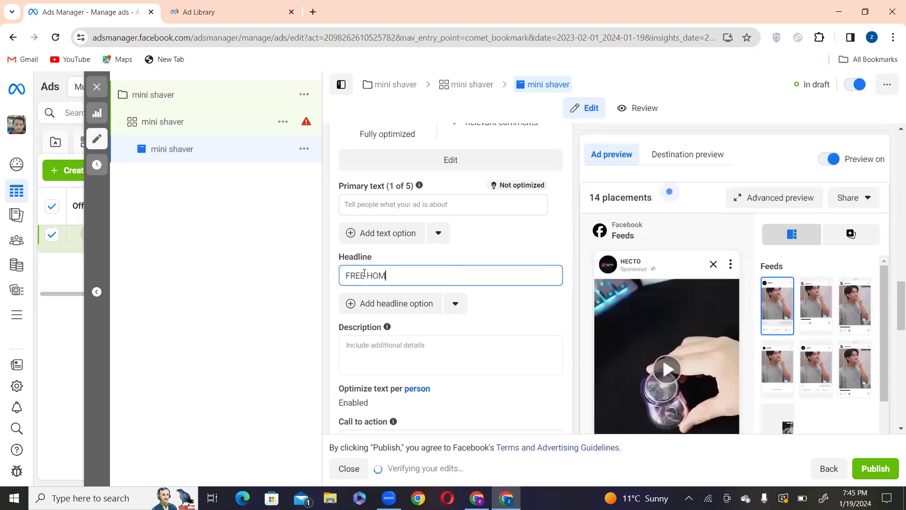
pyautogui.write('E DELIVEEY')
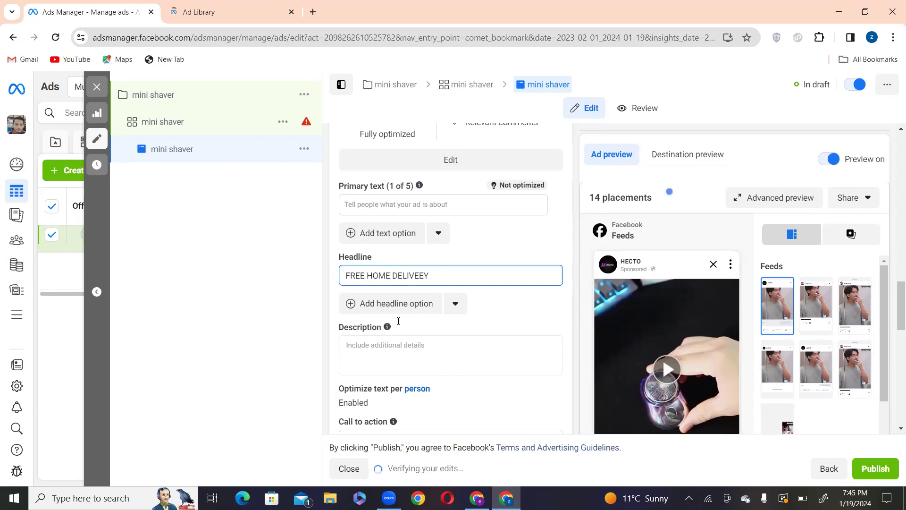
pyautogui.click(419, 274)
pyautogui.press('BackSpace')
# Enter 35% OFF as the ad's description.
pyautogui.moveTo(338, 326); pyautogui.dragTo(380, 352)
pyautogui.click(379, 350)
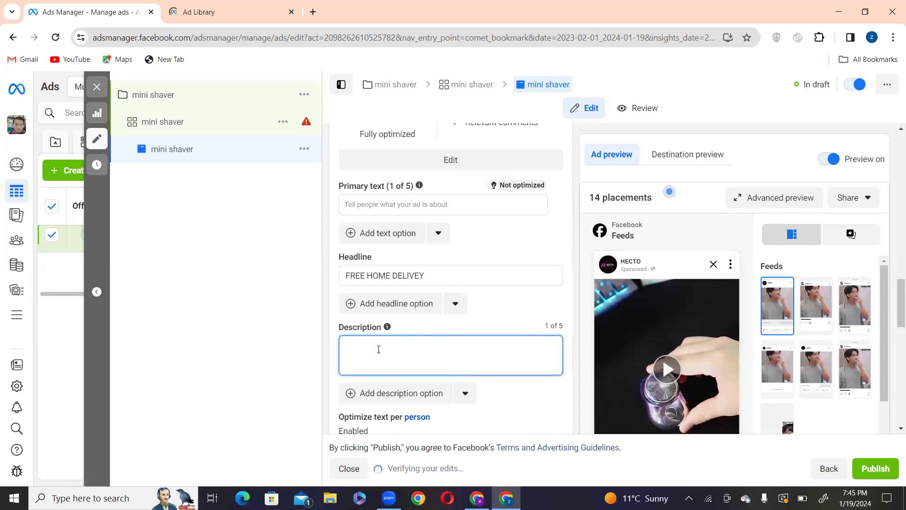
pyautogui.write('#%')
pyautogui.press('BackSpace')
pyautogui.press('BackSpace')
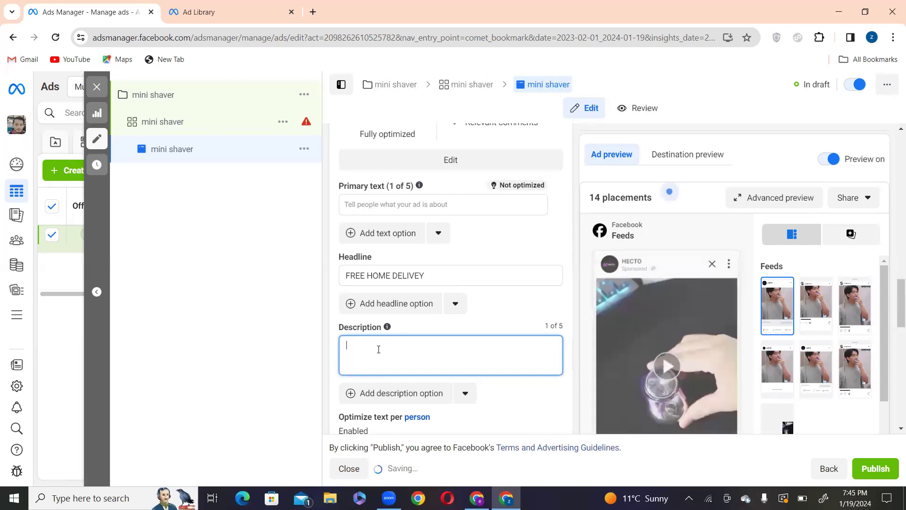
pyautogui.write('35')
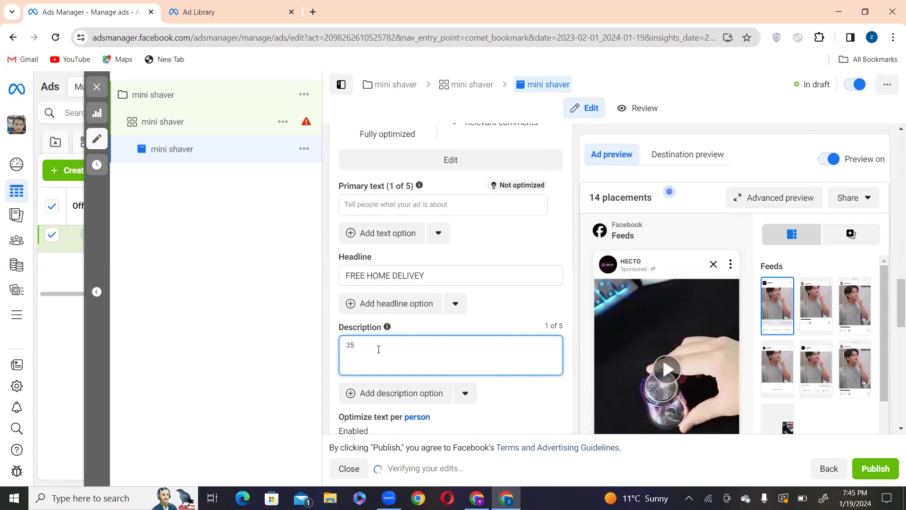
pyautogui.write('% OFF')
# Switch to the Ad Library, choose the All ads category and search the ads for mini shaver.
pyautogui.click(238, 7)
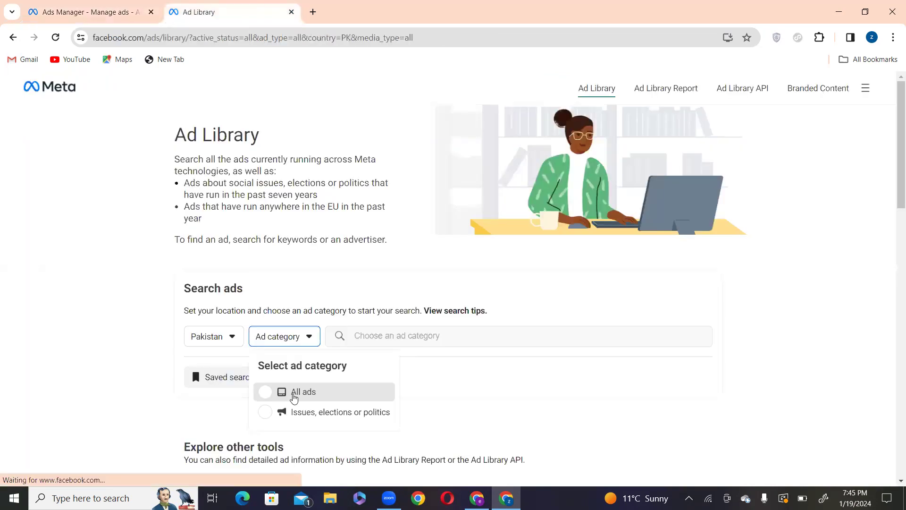
pyautogui.click(334, 394)
pyautogui.click(395, 332)
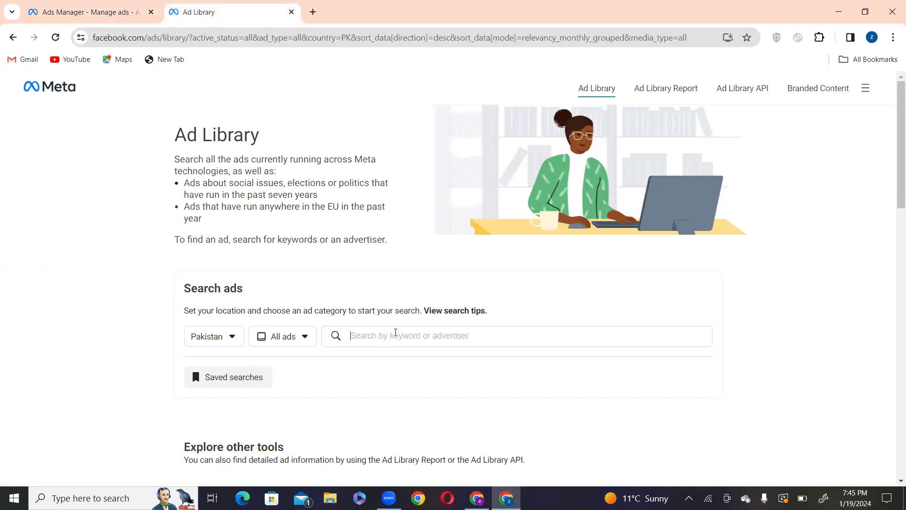
pyautogui.write('mini ')
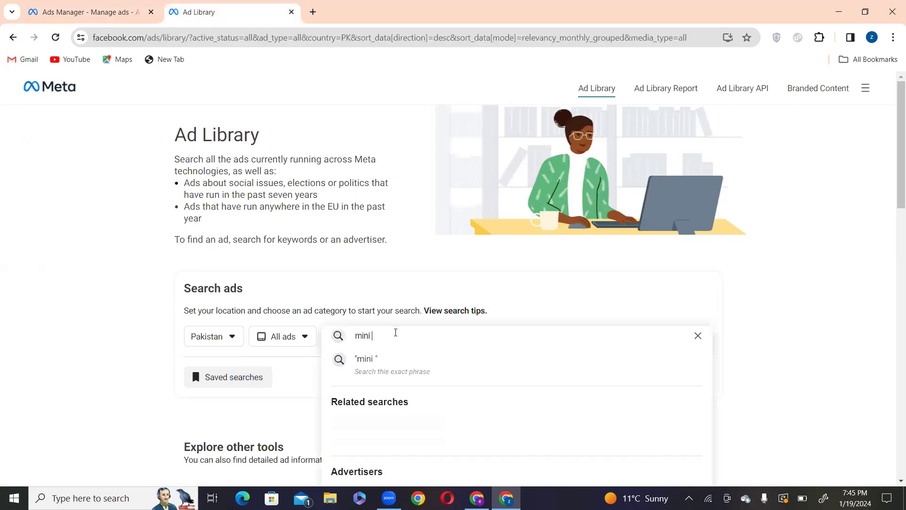
pyautogui.write('shaver')
pyautogui.press('Return')
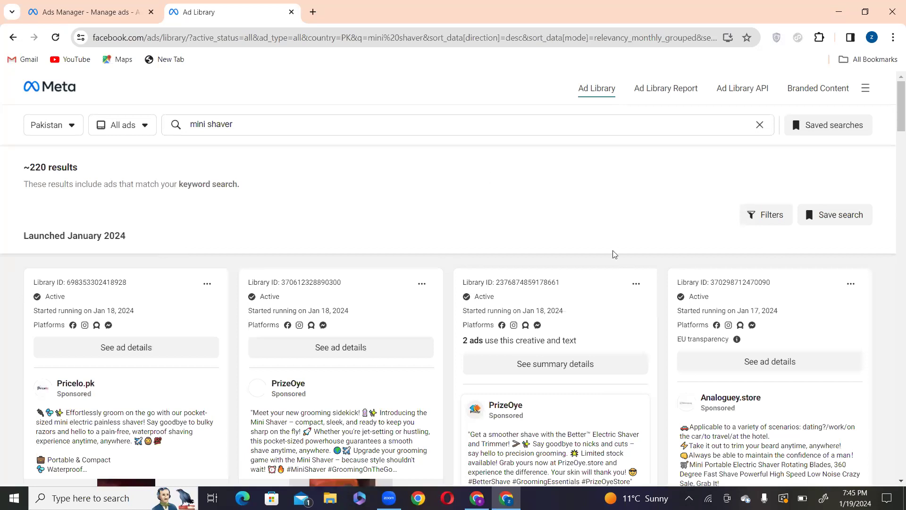
# Examine the number of mini shaver results in the Ad Library and compare the competitors' ad texts and creatives.
pyautogui.scroll(-5, 400, 288)
pyautogui.scroll(1, 392, 298)
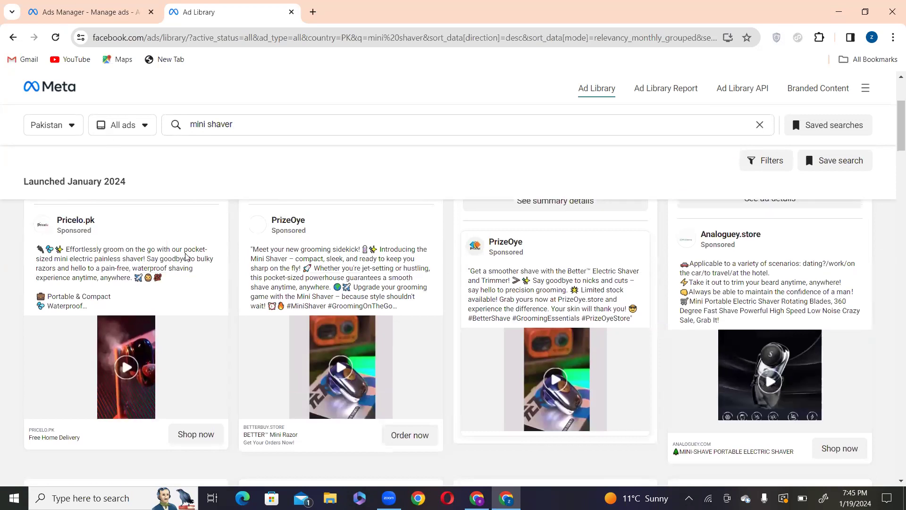
pyautogui.scroll(3, 33, 165)
pyautogui.moveTo(67, 167); pyautogui.dragTo(132, 136)
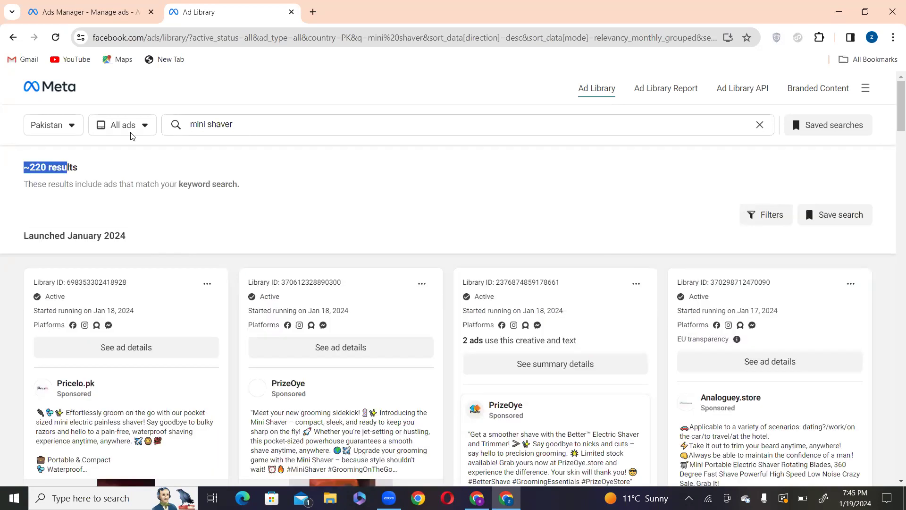
pyautogui.click(36, 172)
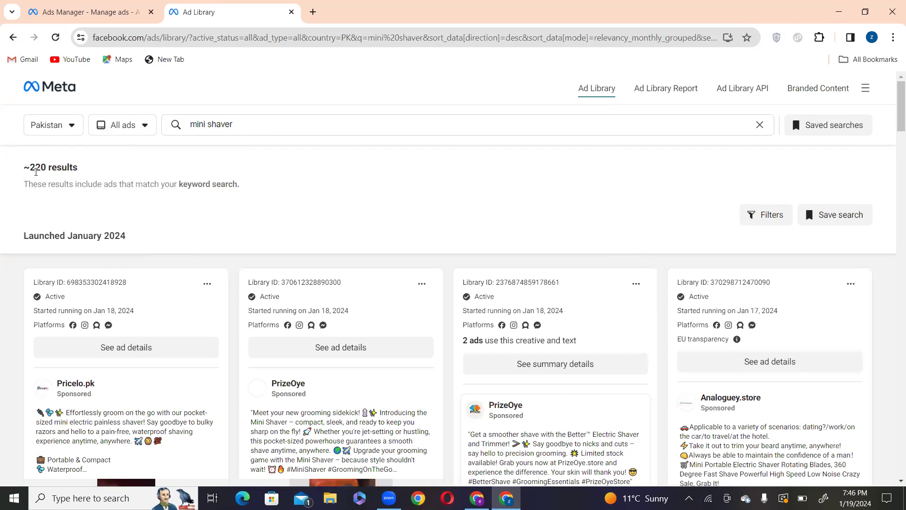
pyautogui.doubleClick(34, 170)
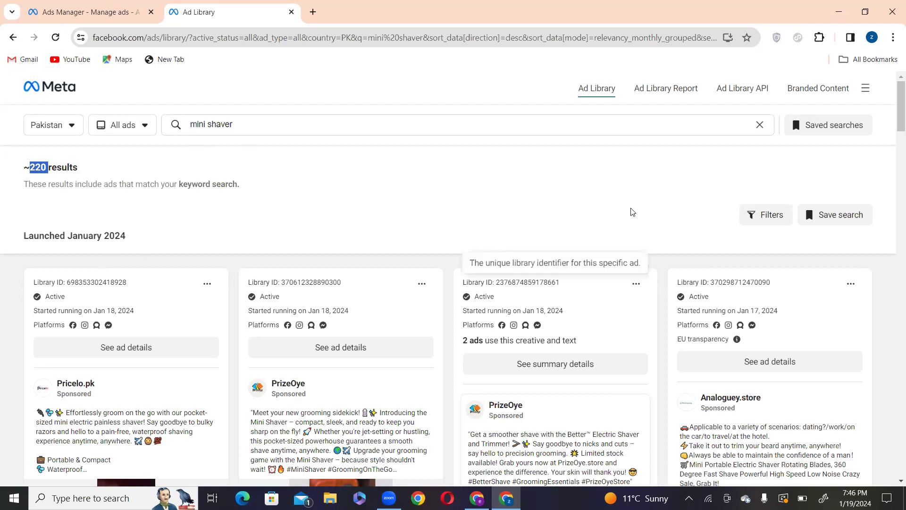
pyautogui.scroll(-2, 342, 288)
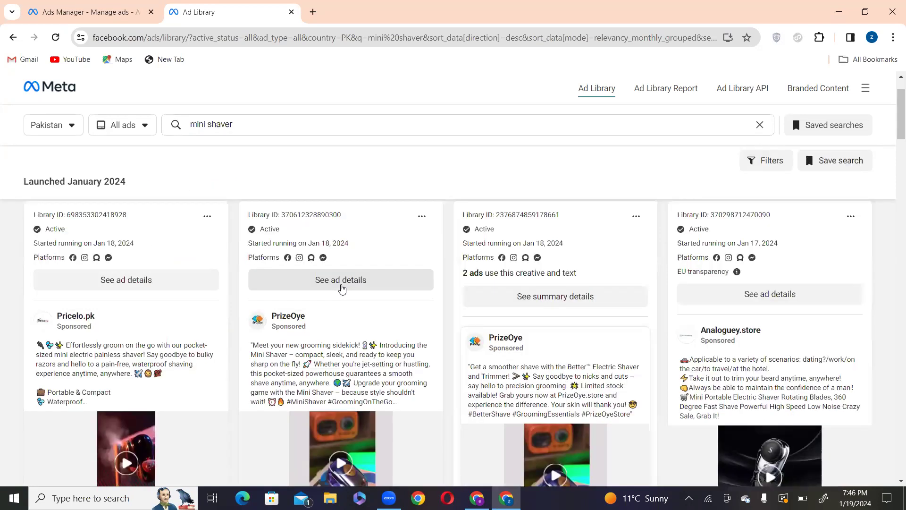
pyautogui.scroll(-3, 342, 288)
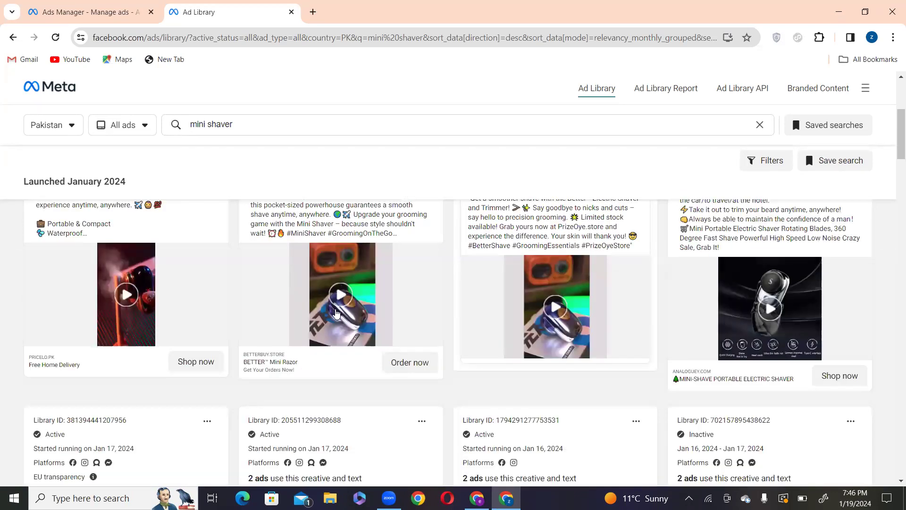
pyautogui.scroll(1, 429, 348)
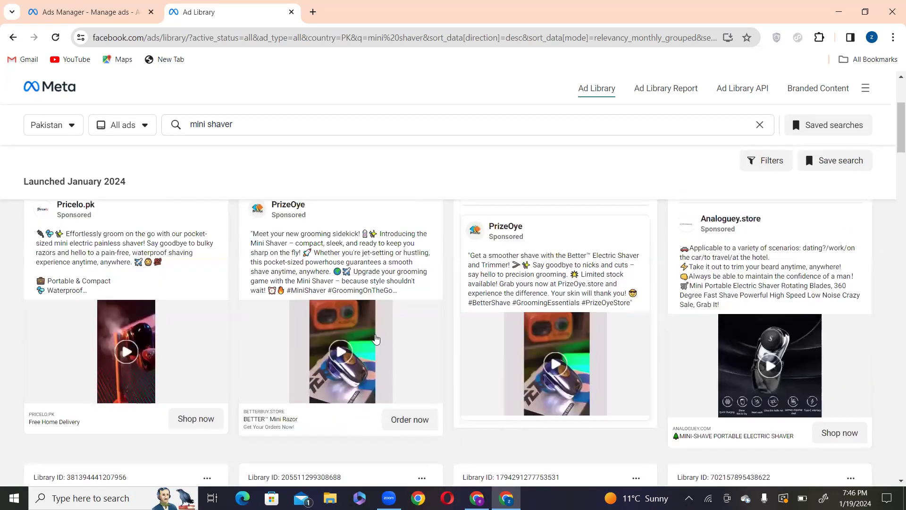
pyautogui.scroll(-2, 657, 415)
pyautogui.scroll(-5, 602, 357)
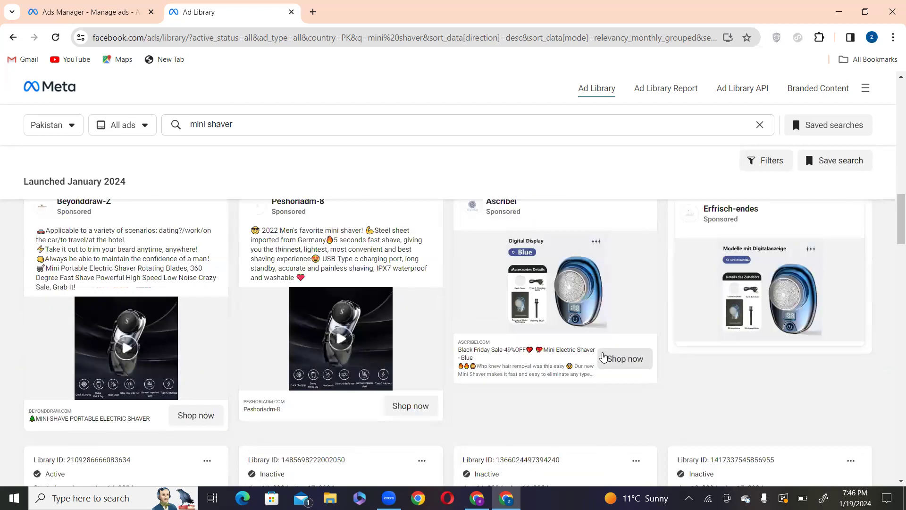
pyautogui.scroll(-1, 602, 356)
pyautogui.scroll(5, 602, 356)
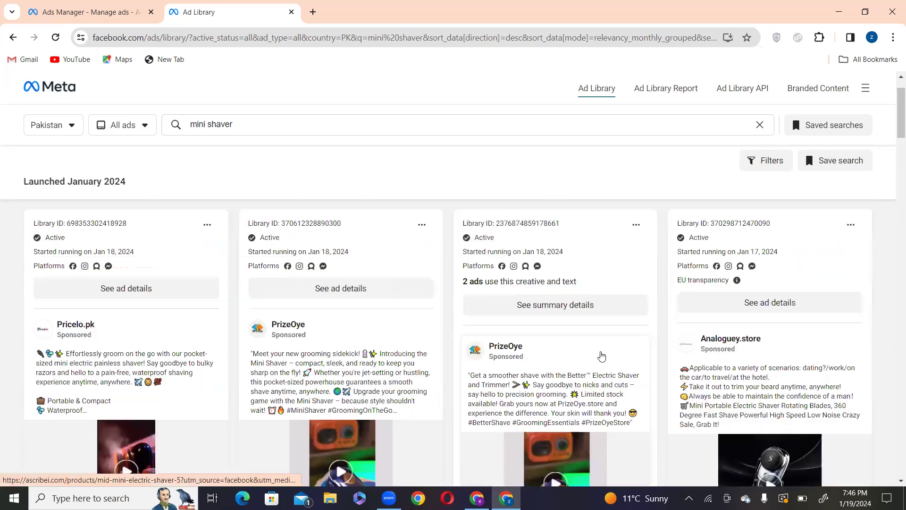
pyautogui.scroll(1, 279, 439)
pyautogui.scroll(-2, 301, 345)
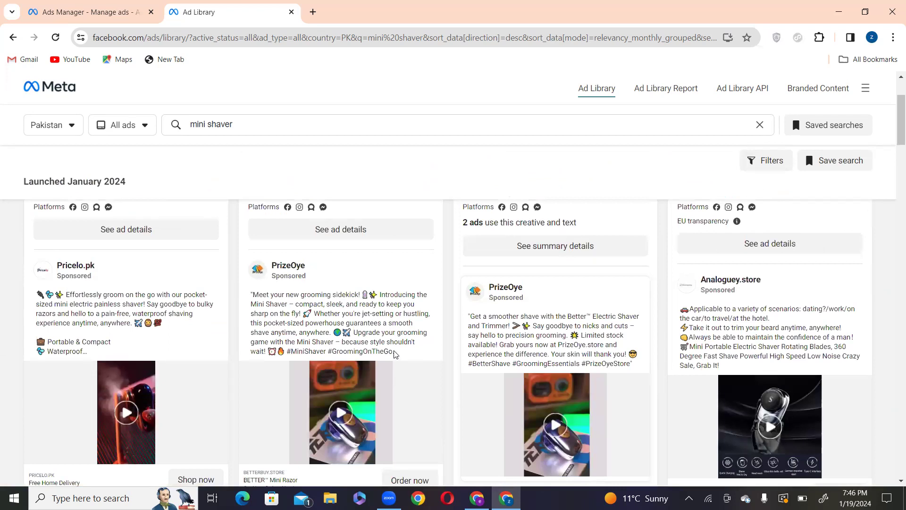
# Copy the full text of PrizeOye's "Meet your new grooming sidekick!" ad and paste it as the ad's primary text in Ads Manager.
pyautogui.click(311, 367)
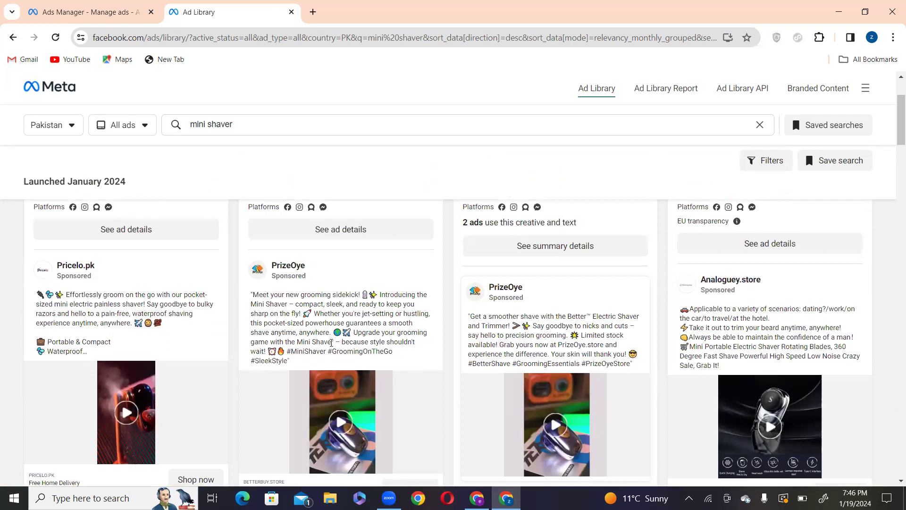
pyautogui.tripleClick(246, 296)
pyautogui.hotkey('ctrl', 'c')
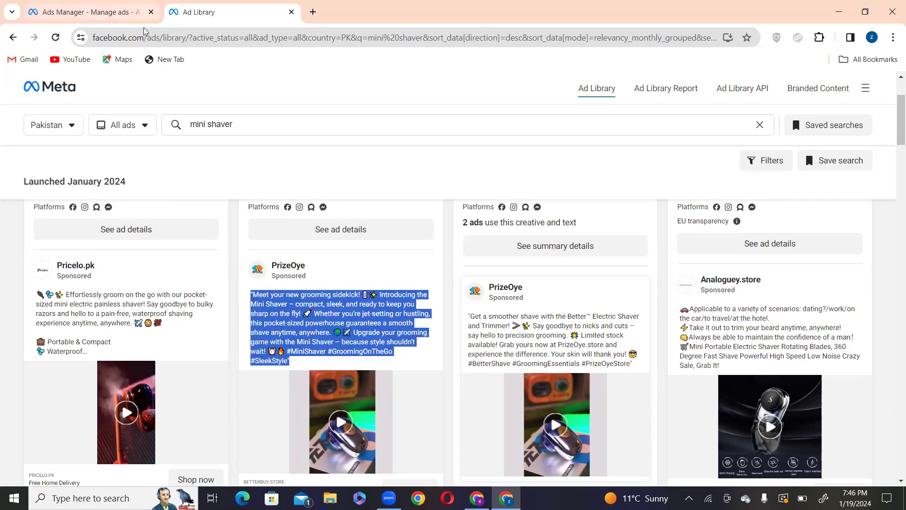
pyautogui.hotkey('ctrl', 'shift', 'Tab')
pyautogui.click(373, 206)
pyautogui.hotkey('ctrl', 'v')
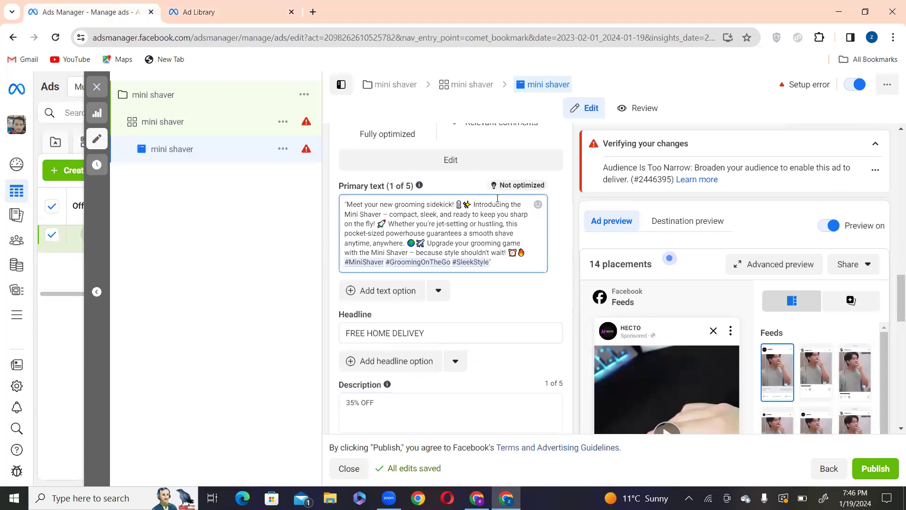
# Remove the opening quotation mark from the ad's primary text and check the Facebook Feeds preview.
pyautogui.click(346, 202)
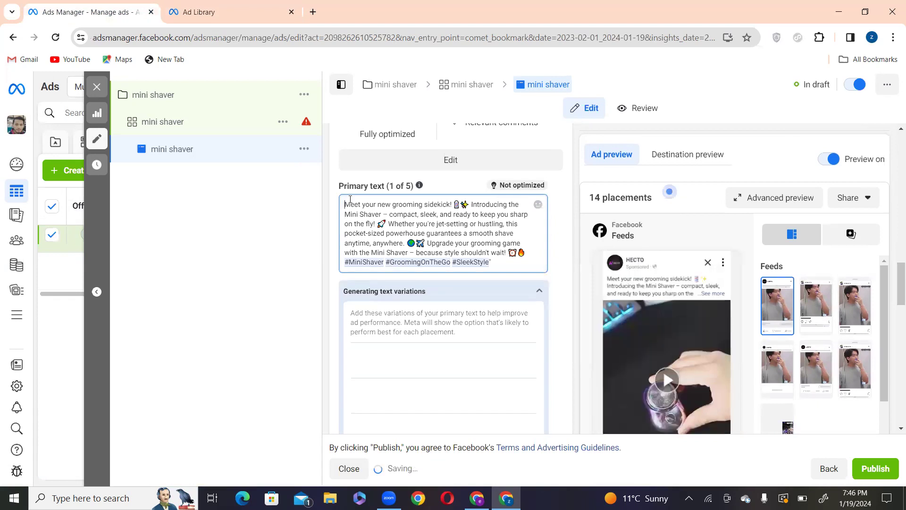
pyautogui.scroll(-3, 665, 297)
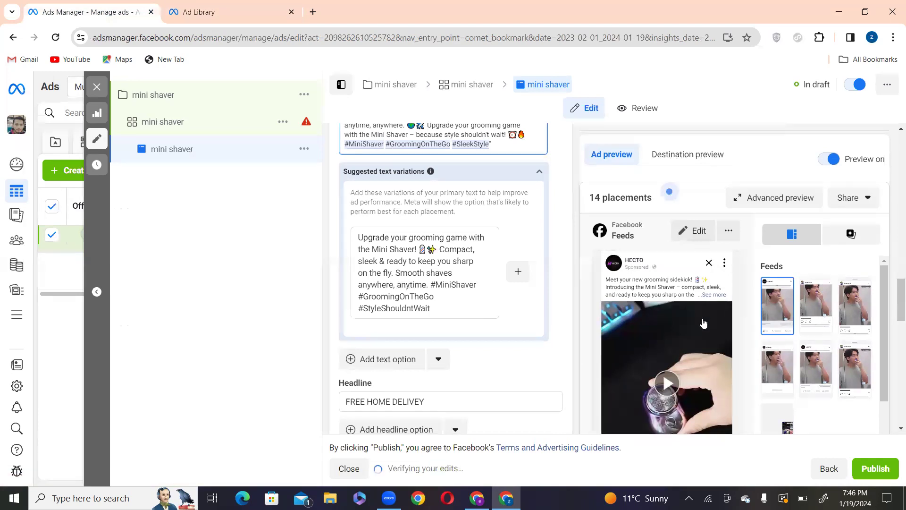
pyautogui.scroll(-2, 777, 302)
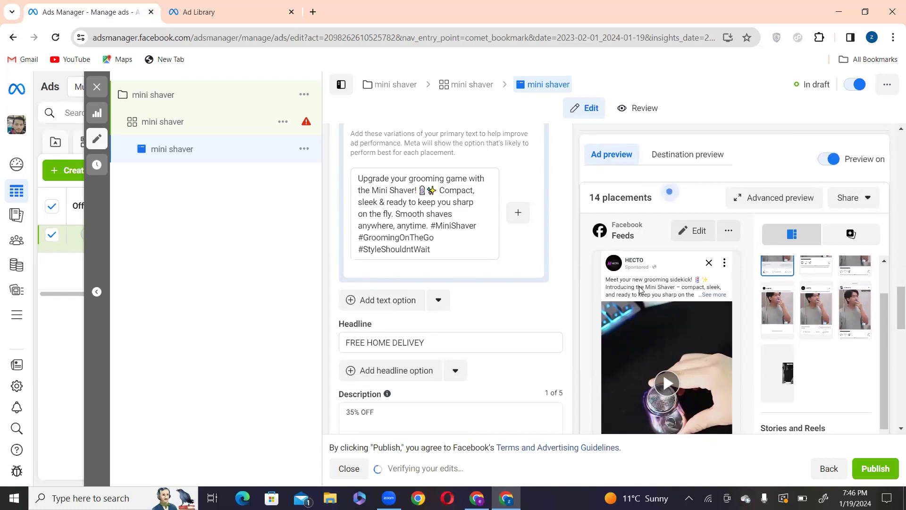
pyautogui.scroll(-2, 894, 326)
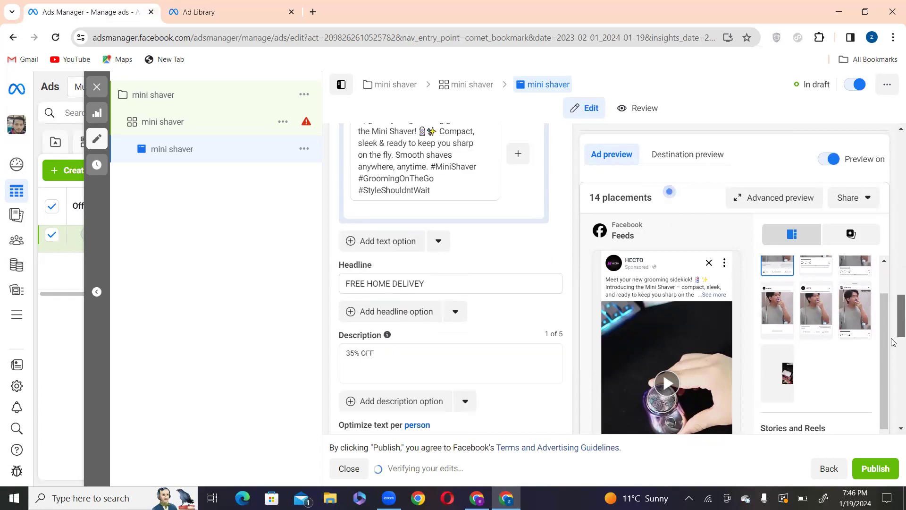
pyautogui.scroll(-5, 894, 397)
pyautogui.scroll(-4, 621, 377)
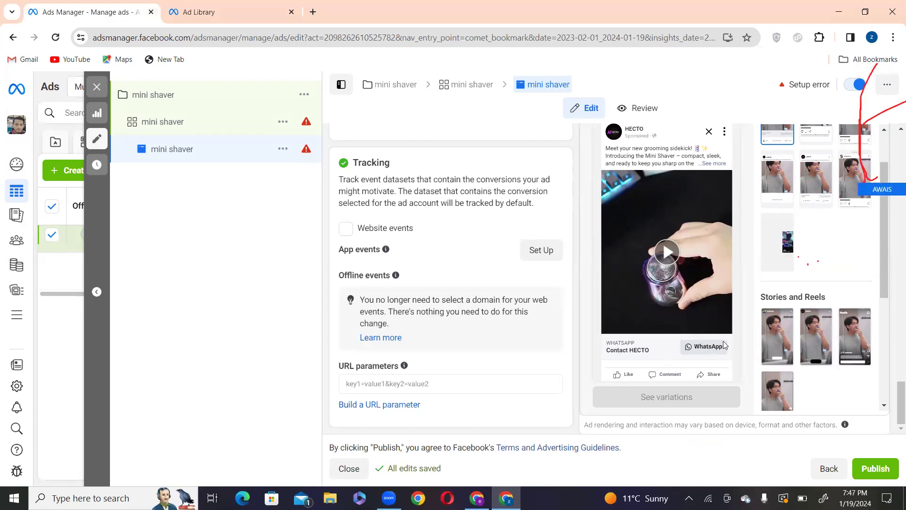
# Set the ad's call to action to Order now and check it in the ad preview.
pyautogui.scroll(1, 373, 300)
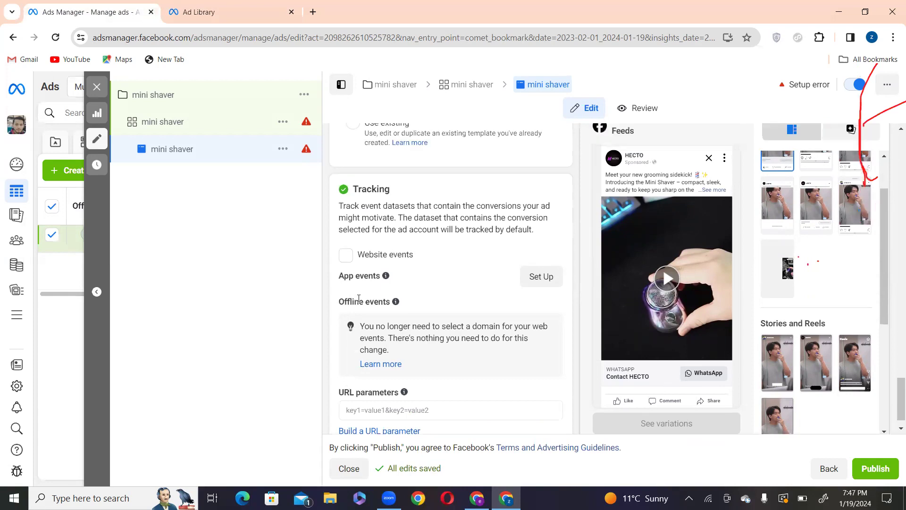
pyautogui.scroll(5, 396, 303)
pyautogui.scroll(3, 434, 378)
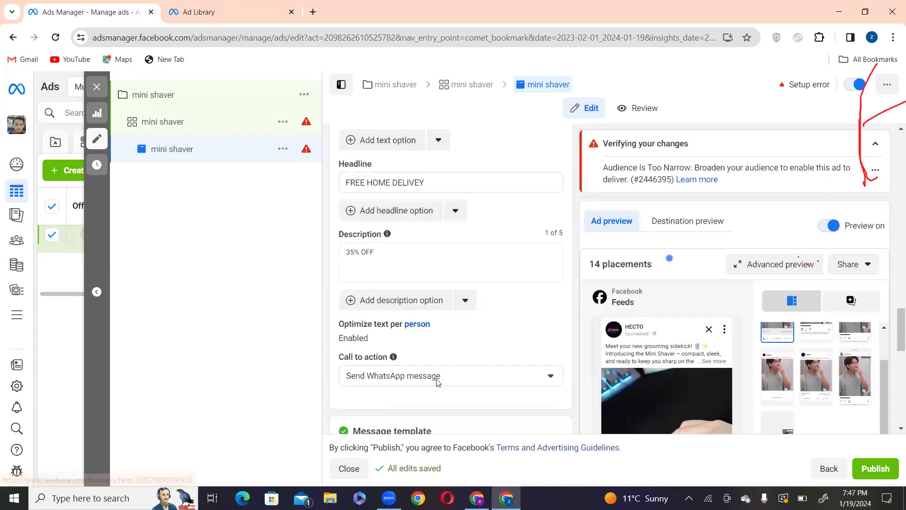
pyautogui.scroll(2, 386, 291)
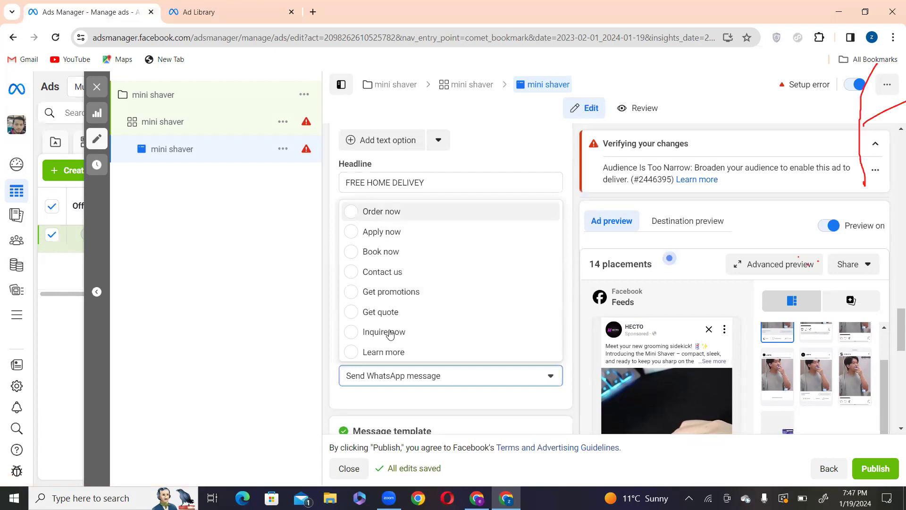
pyautogui.press('Return')
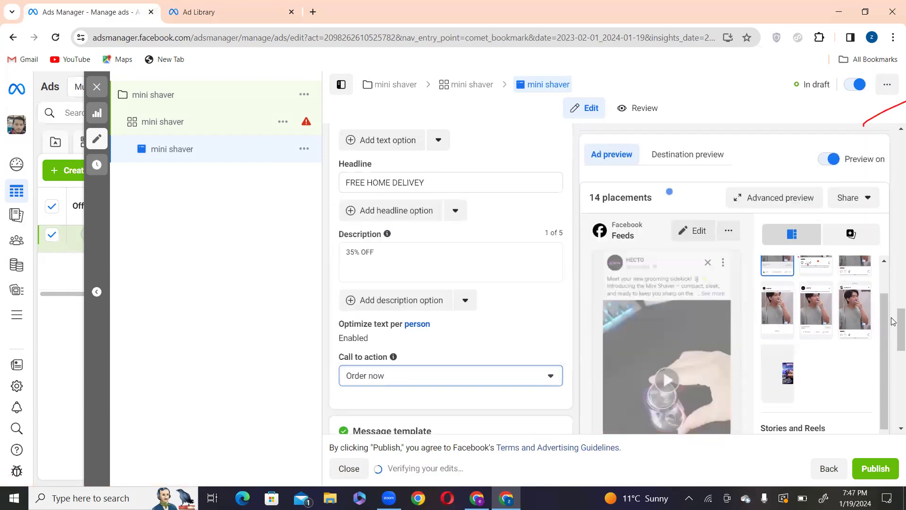
pyautogui.scroll(-2, 894, 378)
pyautogui.scroll(-5, 894, 399)
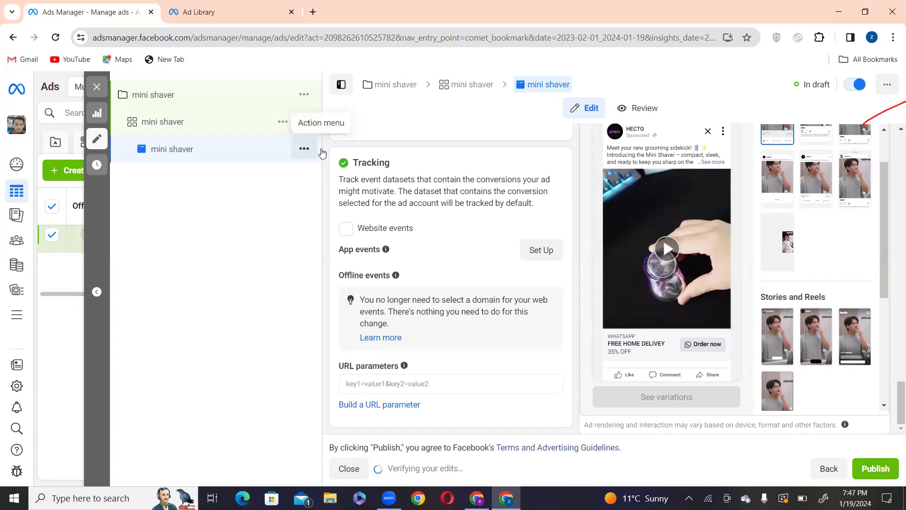
# Open the mini shaver ad set and set its daily budget to Rs2,100.
pyautogui.click(204, 130)
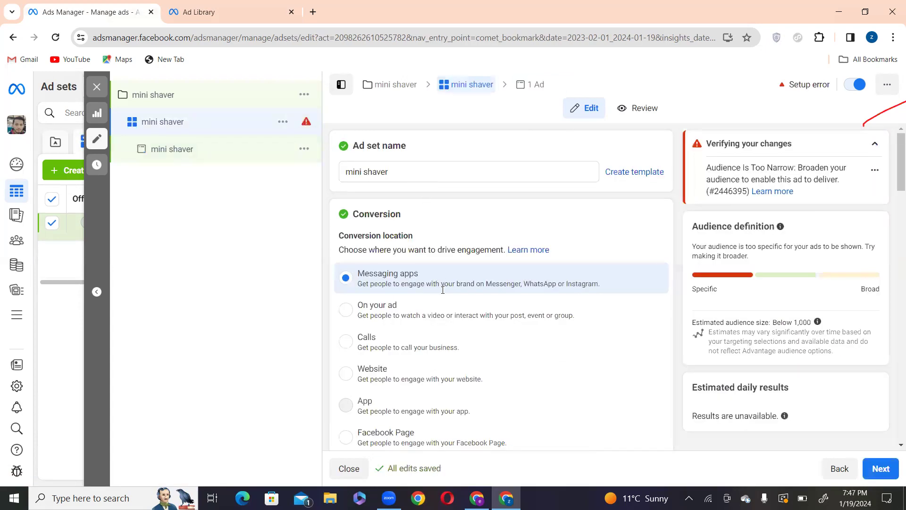
pyautogui.scroll(-5, 443, 291)
pyautogui.scroll(-3, 443, 293)
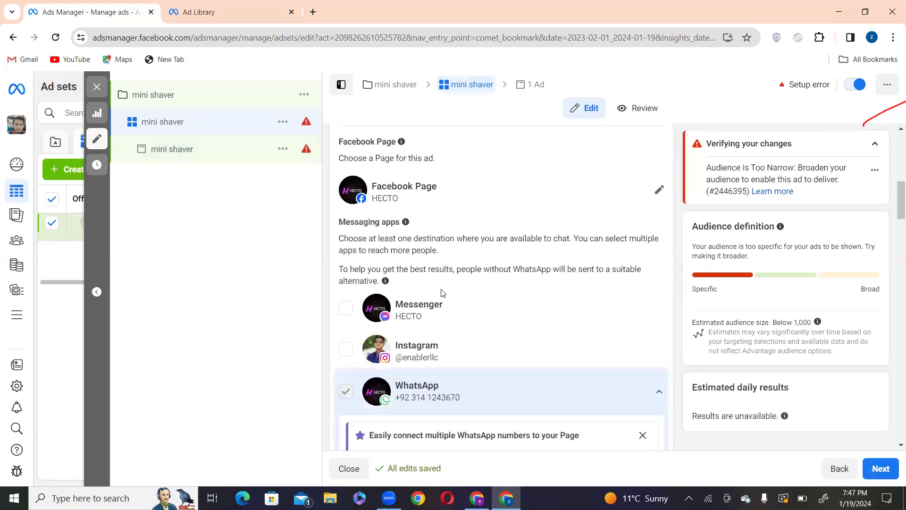
pyautogui.scroll(-5, 441, 293)
pyautogui.scroll(-5, 442, 293)
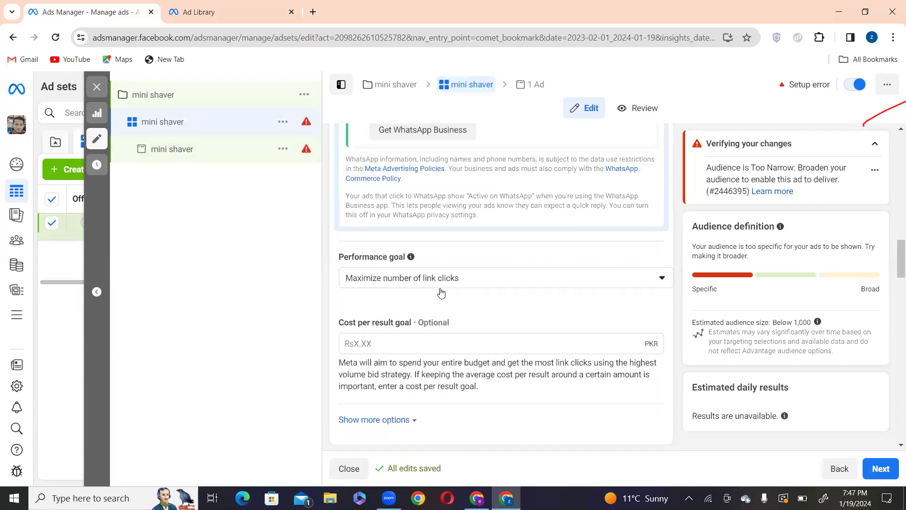
pyautogui.scroll(-4, 441, 293)
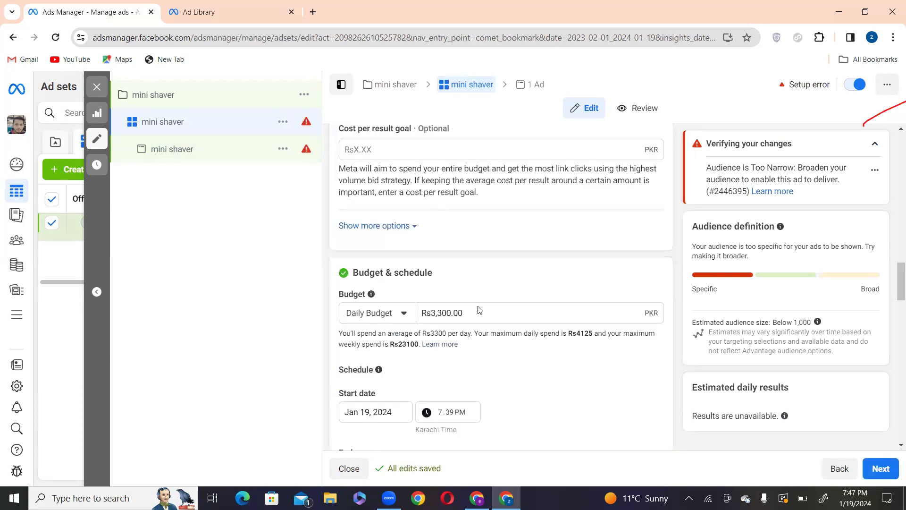
pyautogui.click(471, 312)
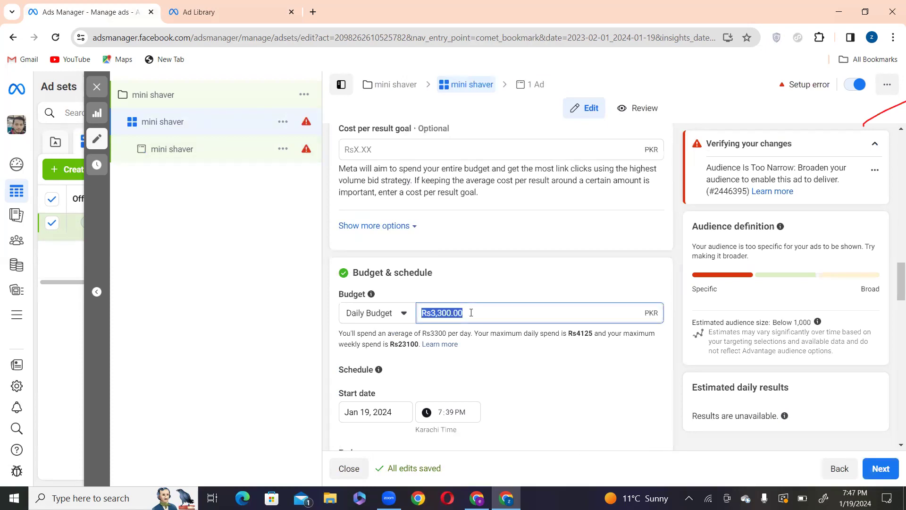
pyautogui.write('21')
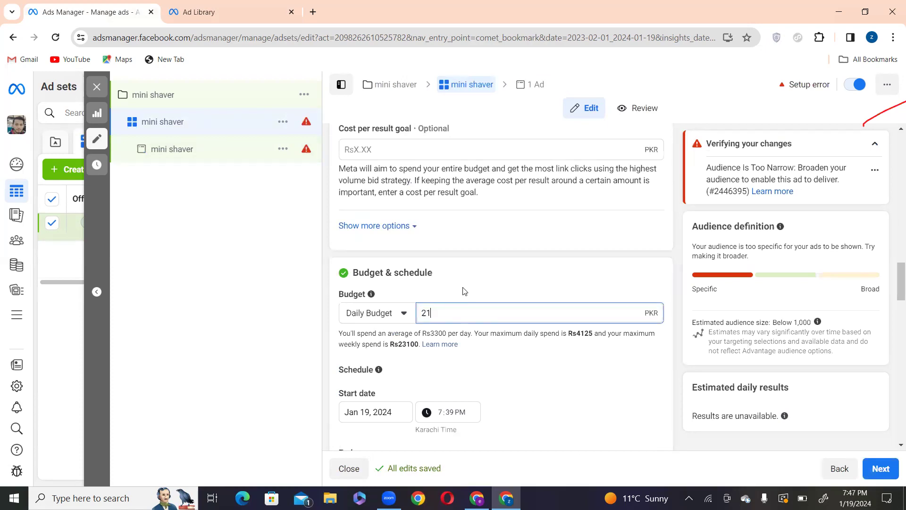
pyautogui.press('Escape')
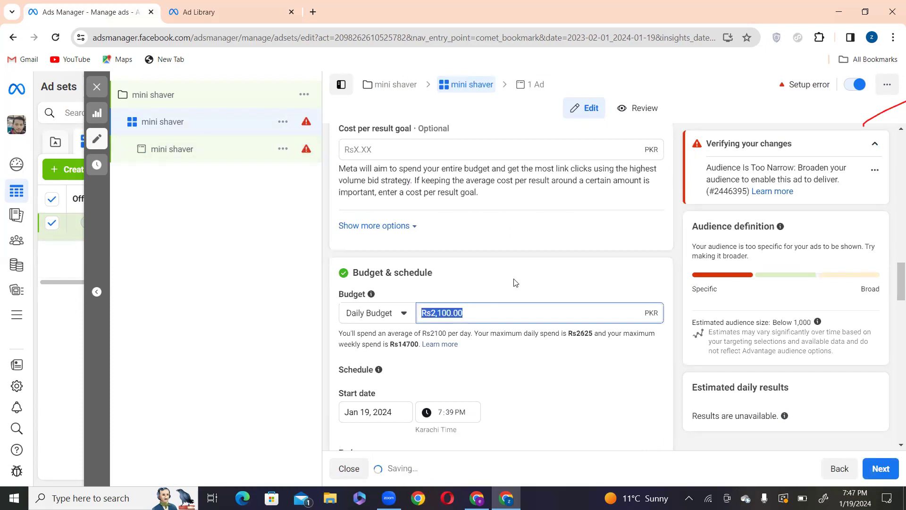
pyautogui.click(717, 232)
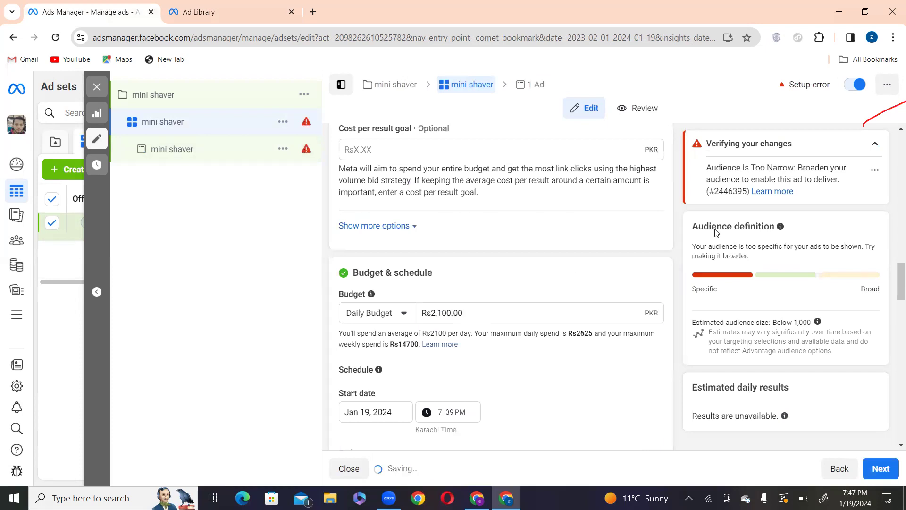
# Set the audience's maximum age to 52 in the ad set and continue to the mini shaver ad.
pyautogui.scroll(-1, 480, 283)
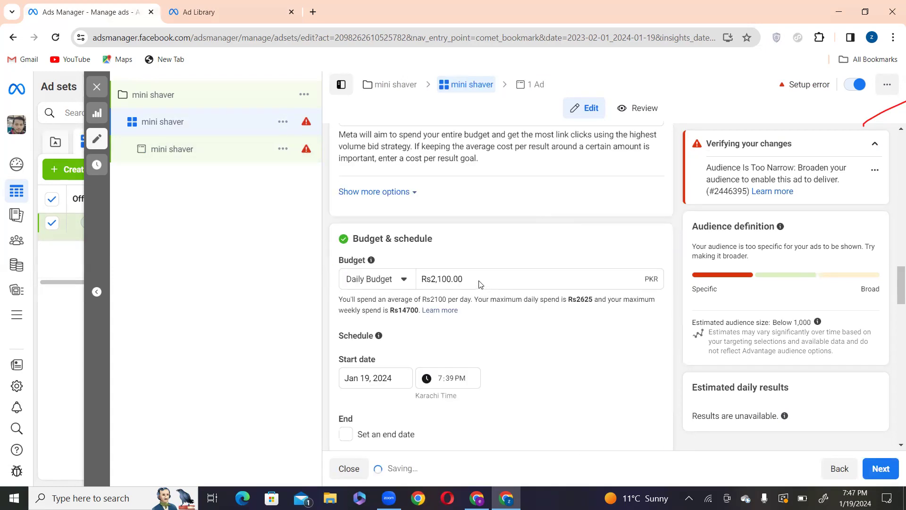
pyautogui.scroll(-4, 480, 283)
pyautogui.scroll(-5, 479, 280)
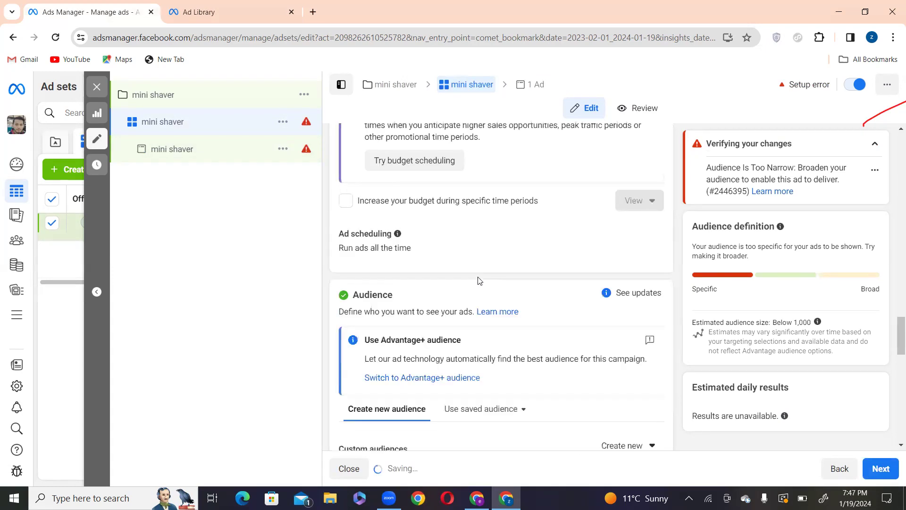
pyautogui.scroll(-6, 479, 280)
pyautogui.scroll(-4, 478, 278)
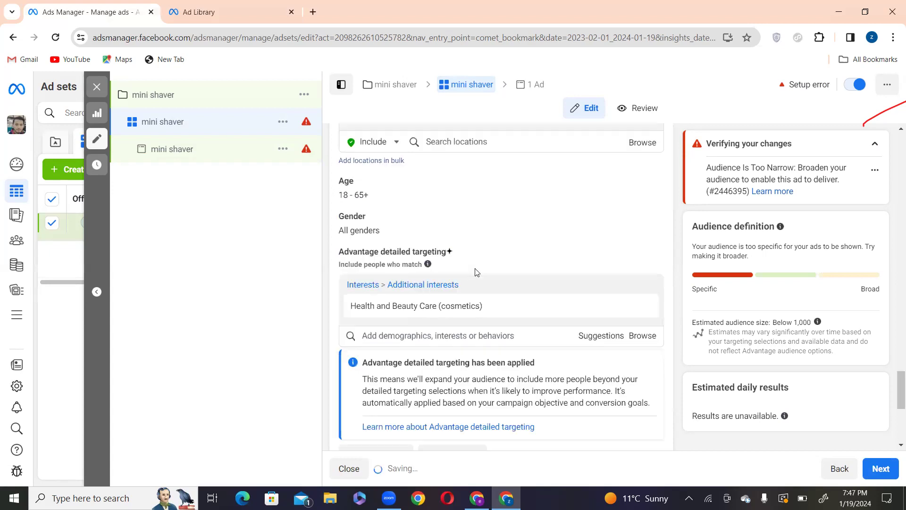
pyautogui.click(473, 210)
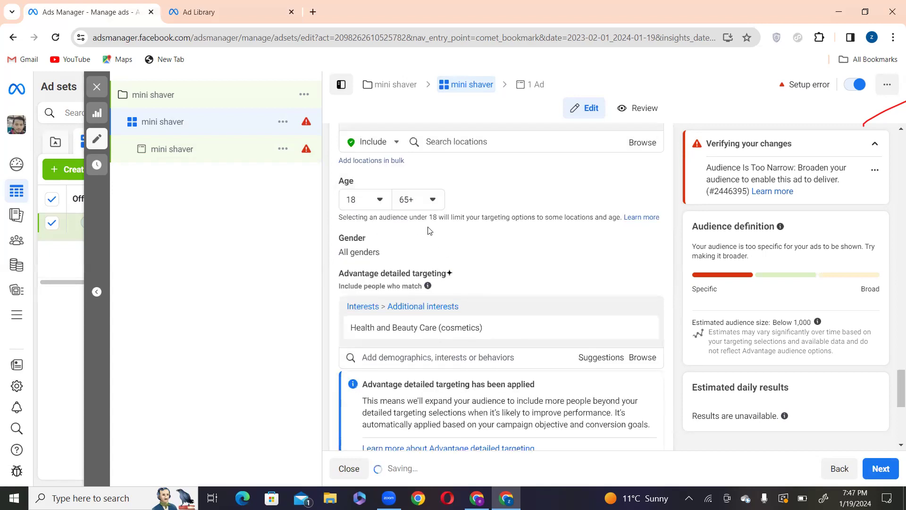
pyautogui.scroll(1, 341, 245)
pyautogui.moveTo(350, 243); pyautogui.dragTo(339, 240)
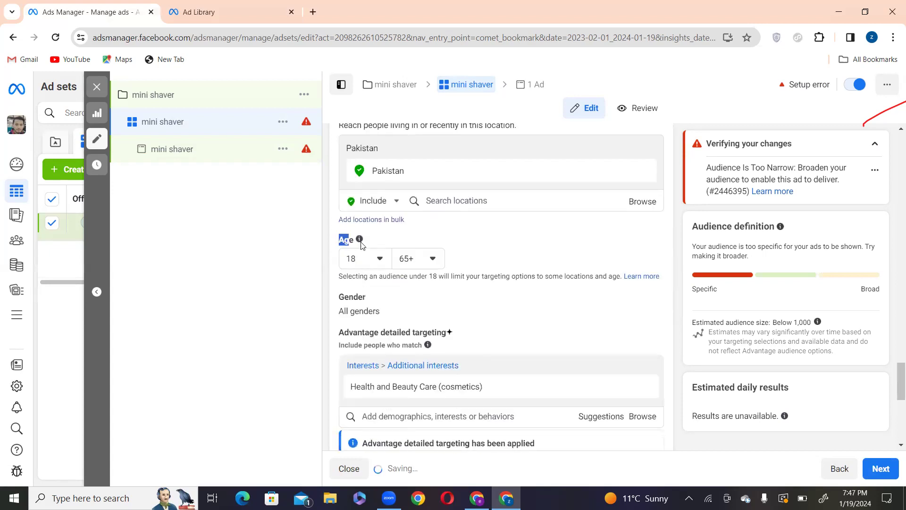
pyautogui.click(422, 259)
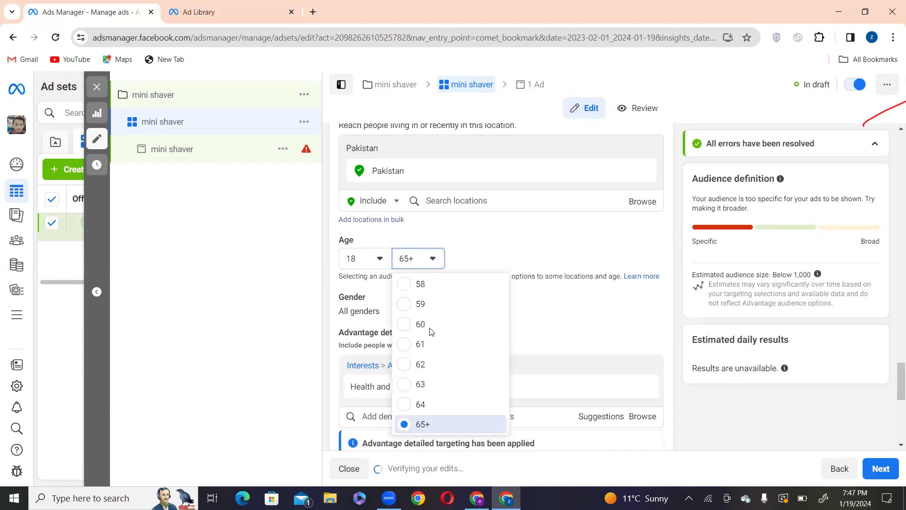
pyautogui.scroll(3, 425, 350)
pyautogui.press('5')
pyautogui.press('2')
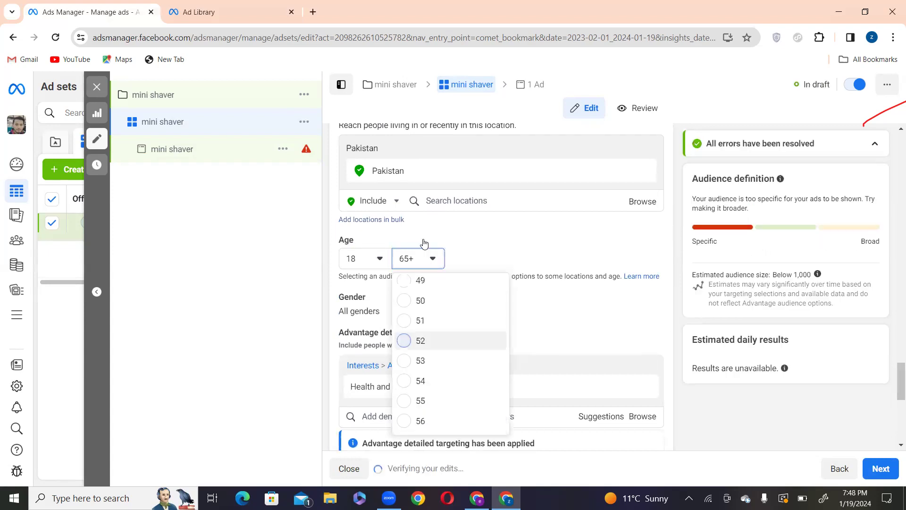
pyautogui.press('Return')
pyautogui.scroll(-2, 479, 298)
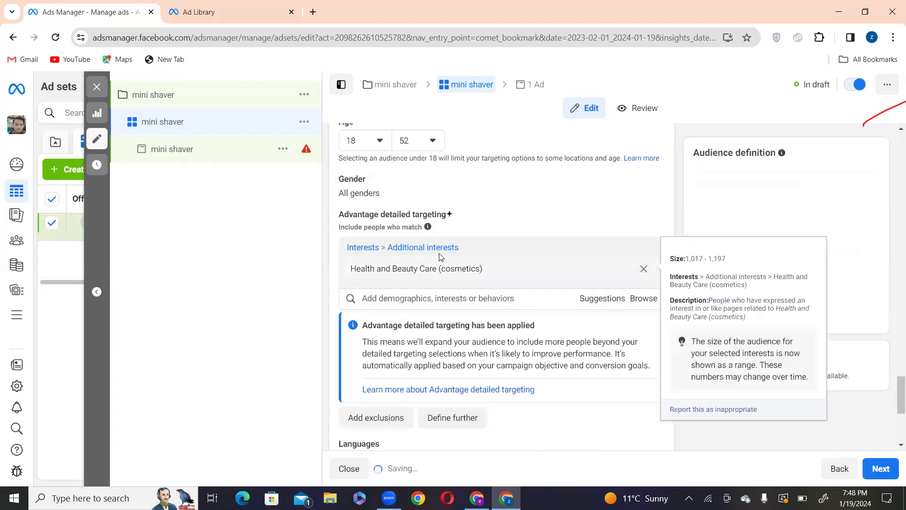
pyautogui.scroll(-4, 435, 302)
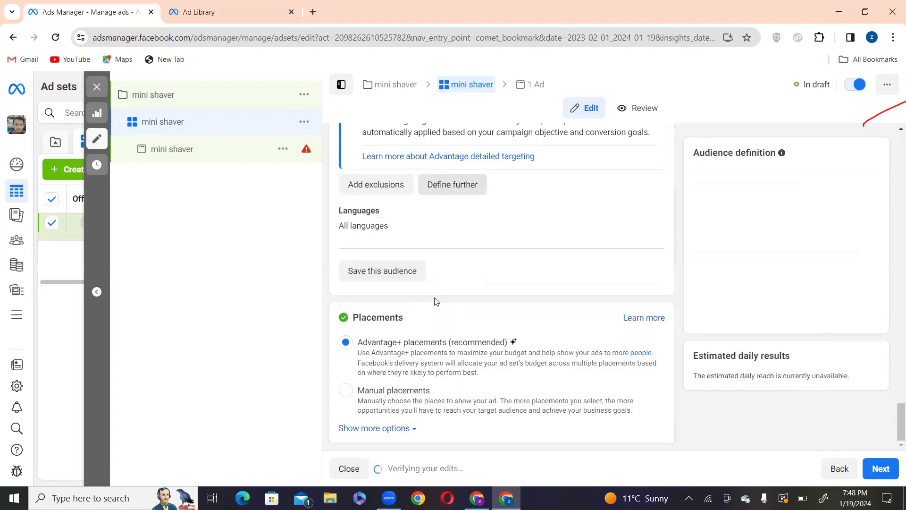
pyautogui.click(888, 470)
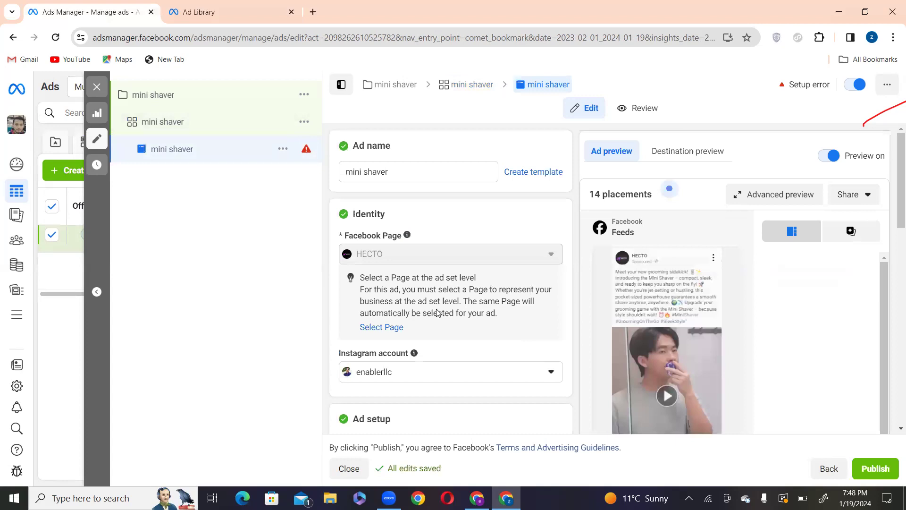
# Delete the line of hashtags from the end of the ad's primary text and review the remaining ad settings.
pyautogui.scroll(-2, 472, 217)
pyautogui.scroll(-1, 475, 225)
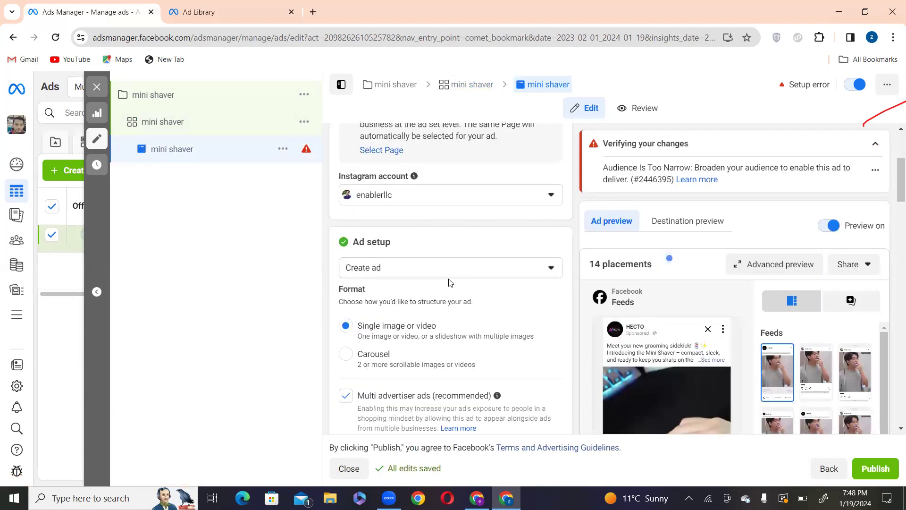
pyautogui.scroll(-3, 451, 284)
pyautogui.scroll(-5, 449, 283)
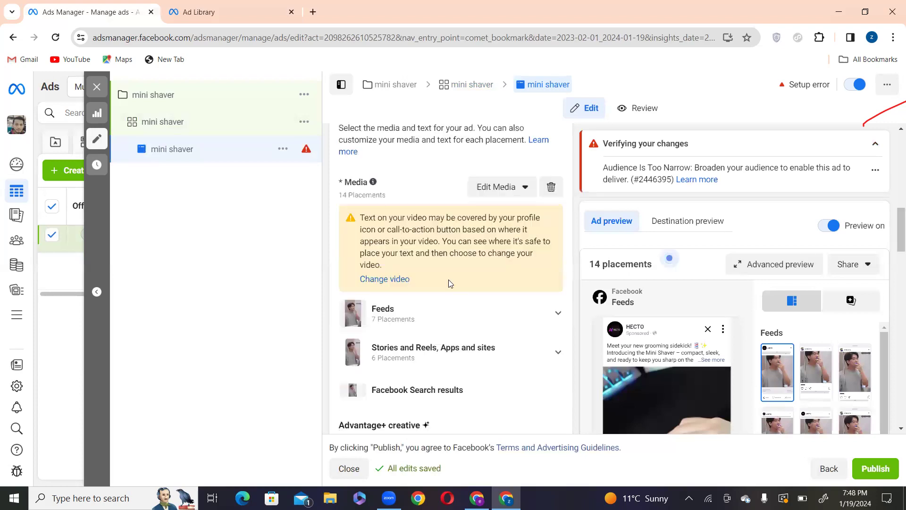
pyautogui.scroll(-3, 449, 283)
pyautogui.scroll(-5, 450, 282)
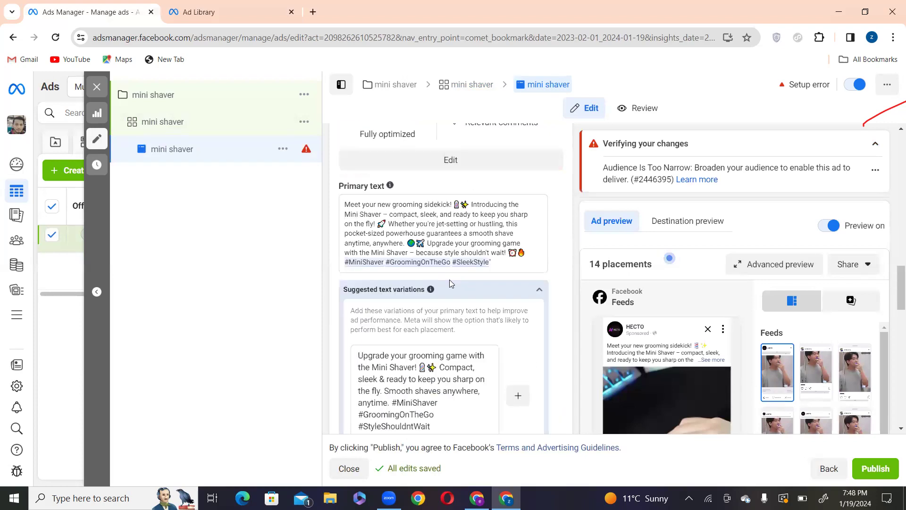
pyautogui.scroll(-1, 454, 275)
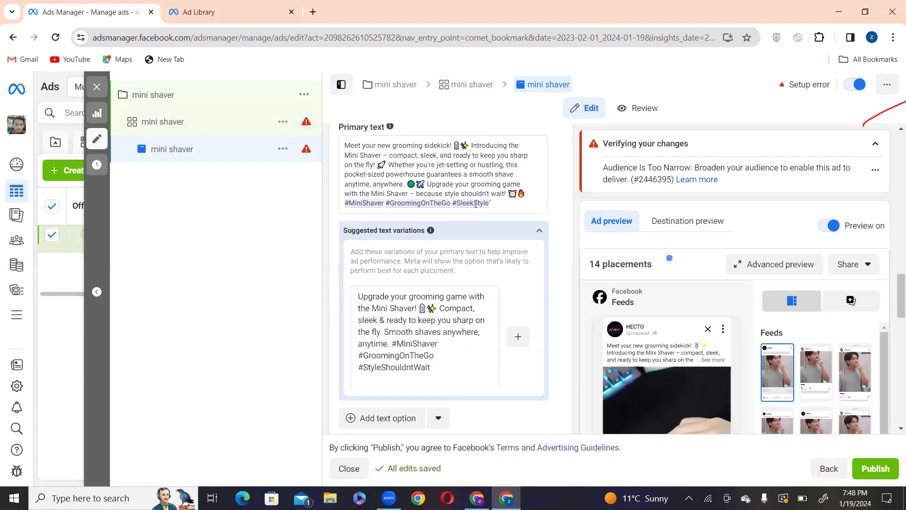
pyautogui.moveTo(357, 205); pyautogui.dragTo(348, 203)
pyautogui.press('BackSpace')
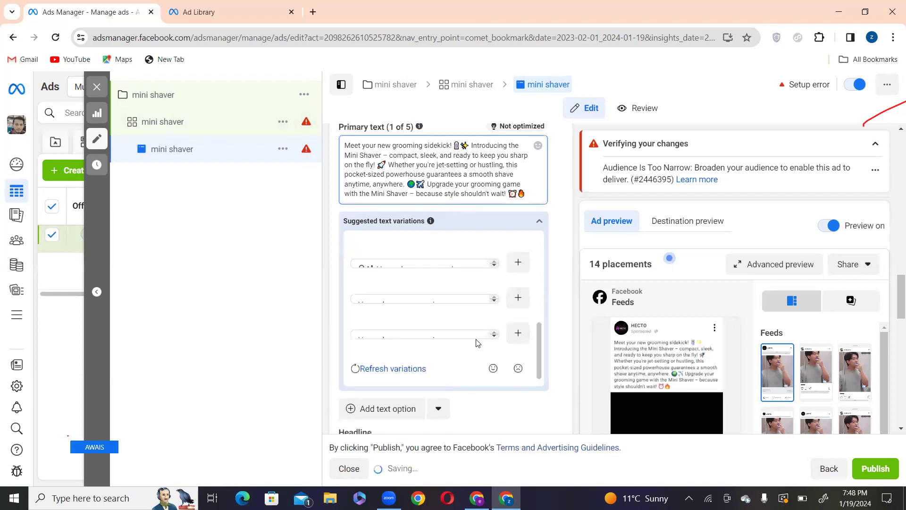
pyautogui.scroll(-2, 543, 406)
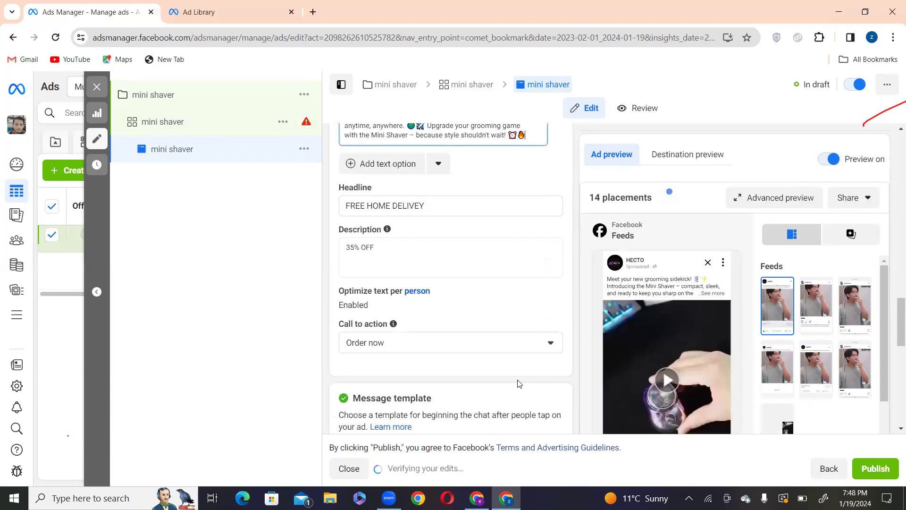
pyautogui.scroll(-5, 479, 346)
pyautogui.scroll(3, 497, 366)
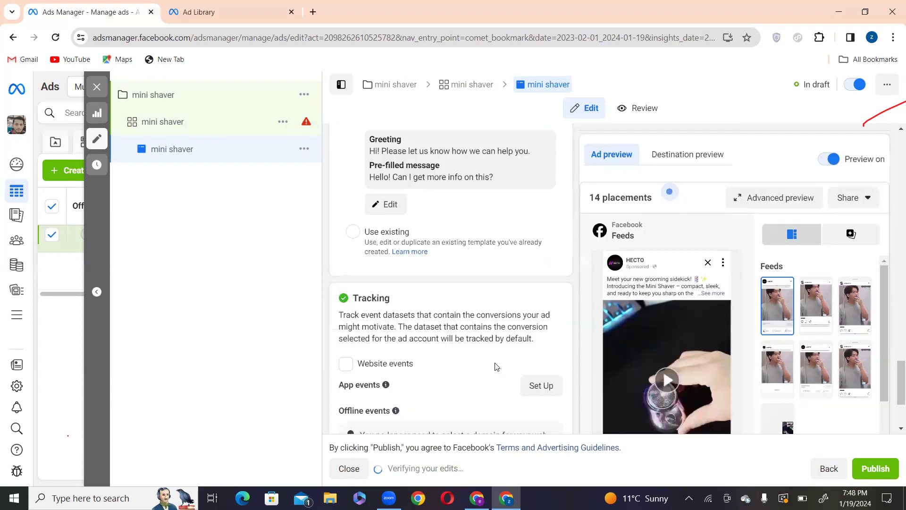
# Open the mini shaver ad set and review its conversion location, ad type, messaging apps and the available WhatsApp numbers.
pyautogui.scroll(6, 495, 367)
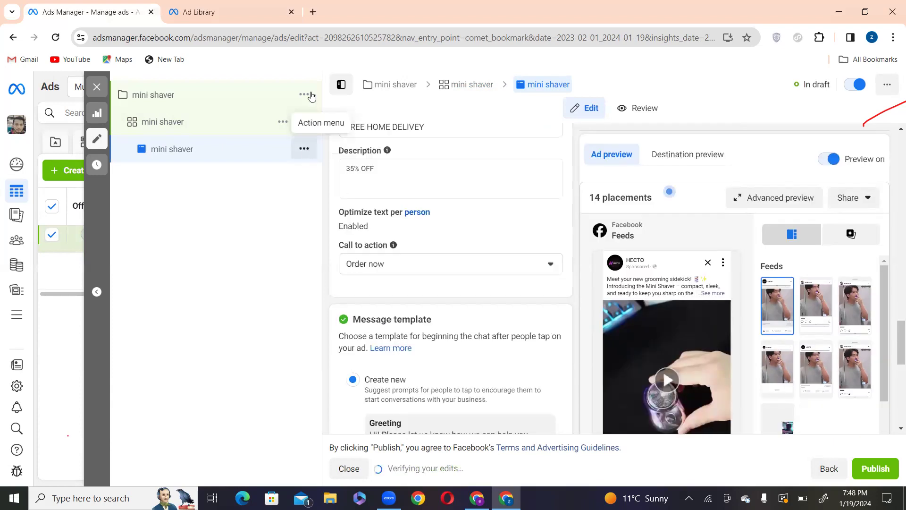
pyautogui.scroll(1, 339, 163)
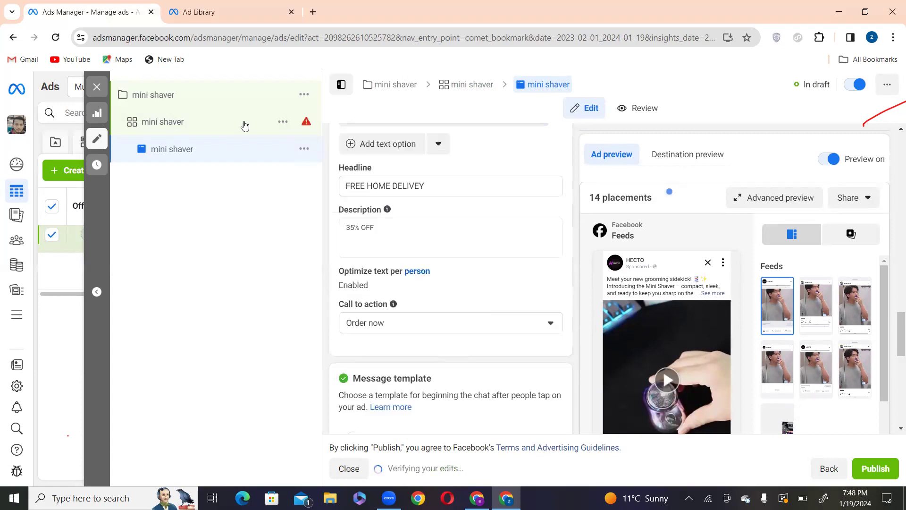
pyautogui.click(238, 122)
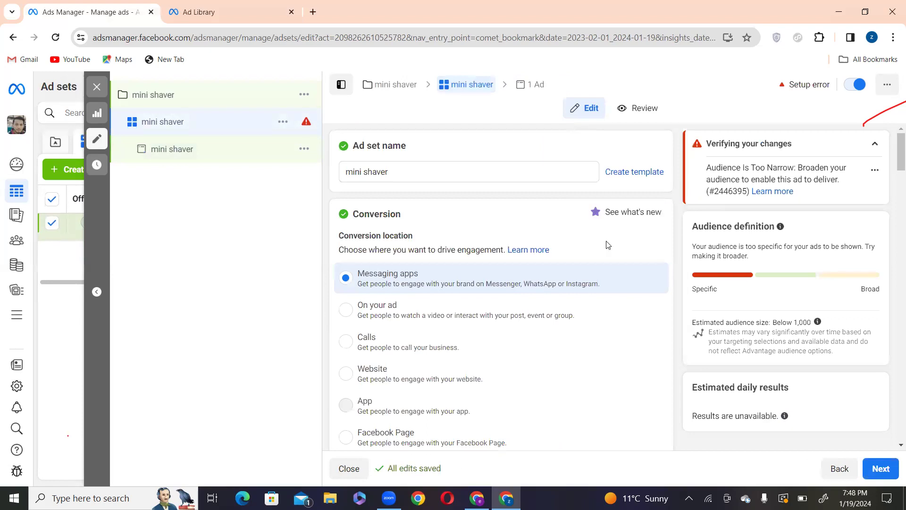
pyautogui.scroll(-5, 501, 288)
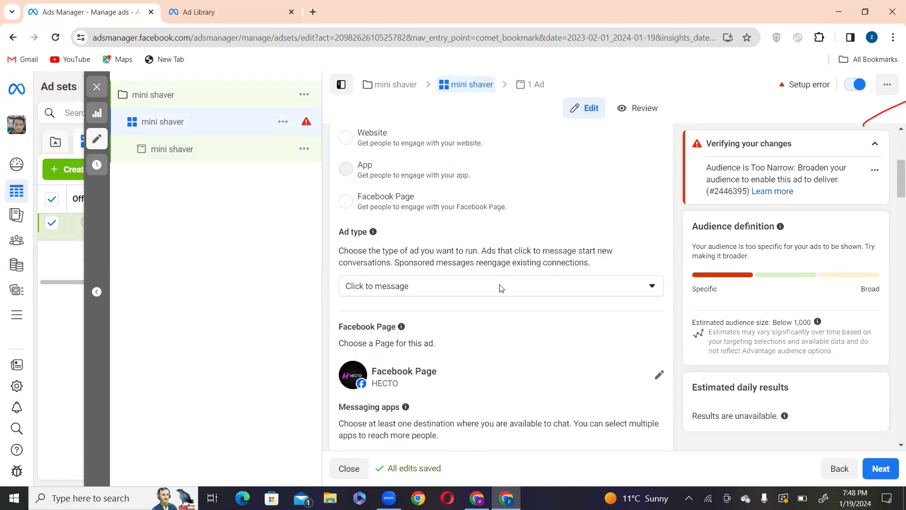
pyautogui.click(465, 291)
pyautogui.click(447, 315)
pyautogui.scroll(-3, 461, 304)
pyautogui.scroll(-2, 439, 309)
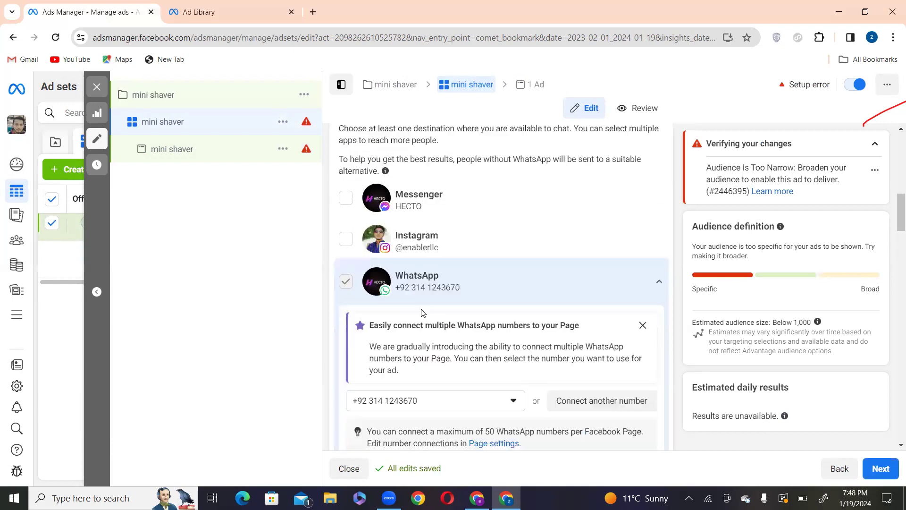
pyautogui.scroll(-4, 444, 305)
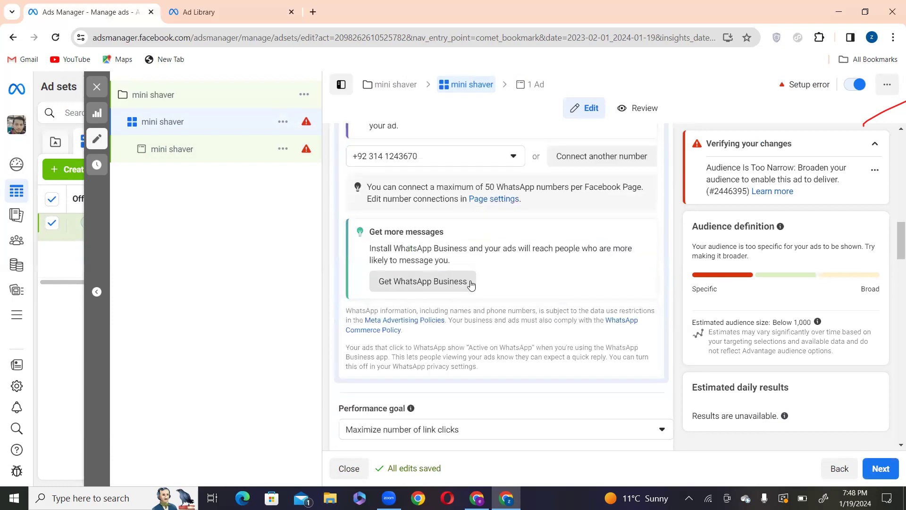
pyautogui.scroll(2, 470, 283)
pyautogui.click(460, 285)
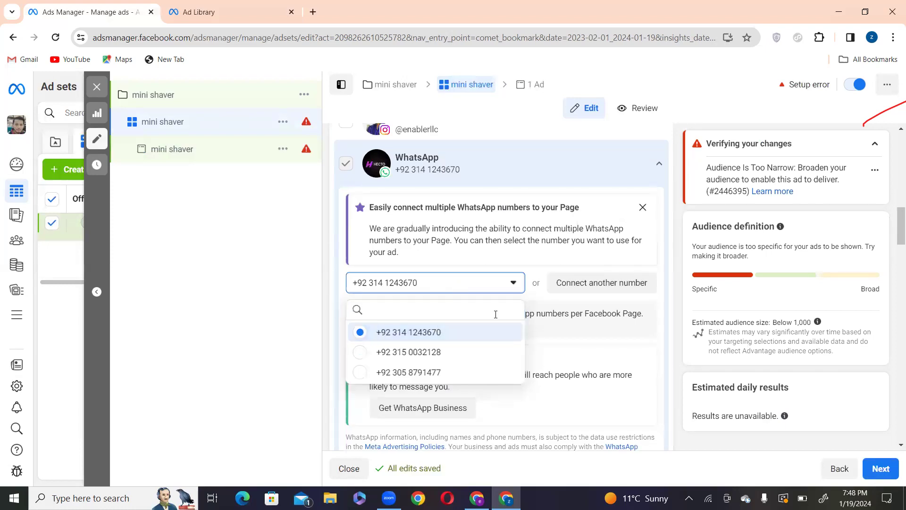
pyautogui.scroll(-2, 532, 317)
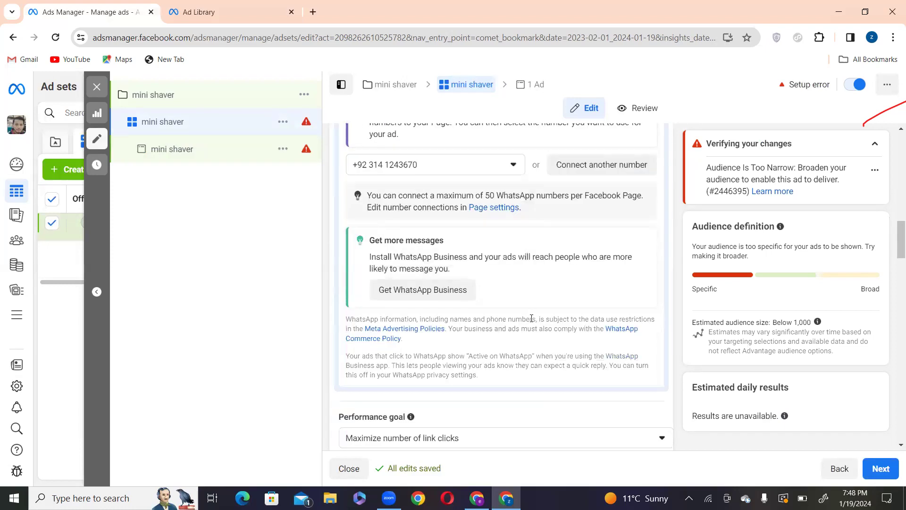
# Review the ad set's performance goal, budget, schedule, budget scheduling and audience settings.
pyautogui.scroll(-5, 459, 321)
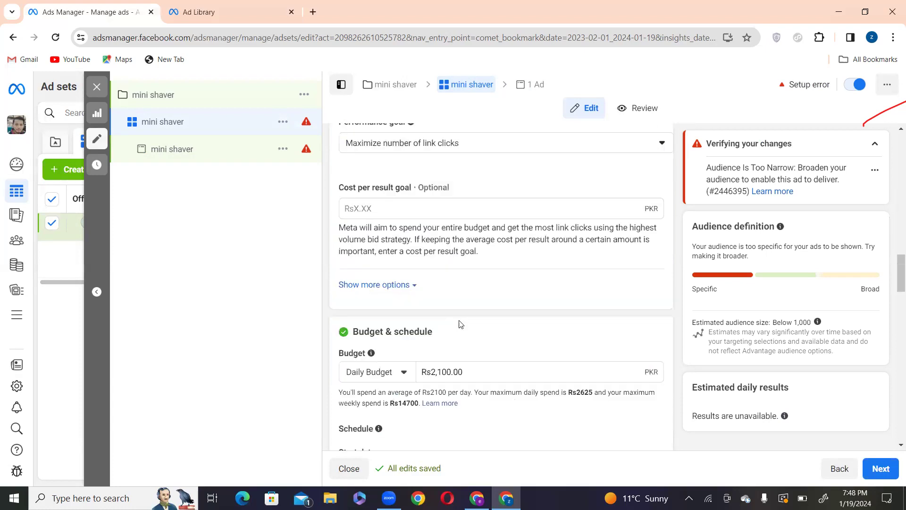
pyautogui.scroll(-2, 461, 324)
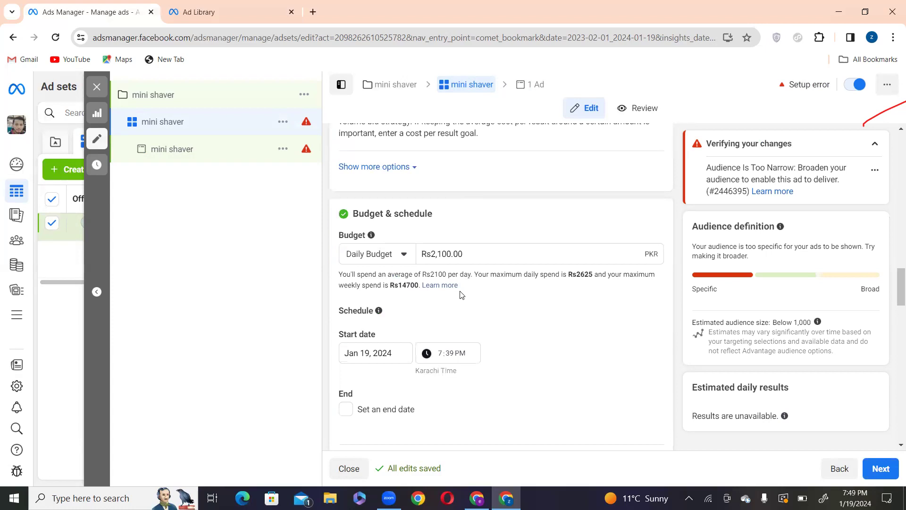
pyautogui.scroll(-2, 463, 292)
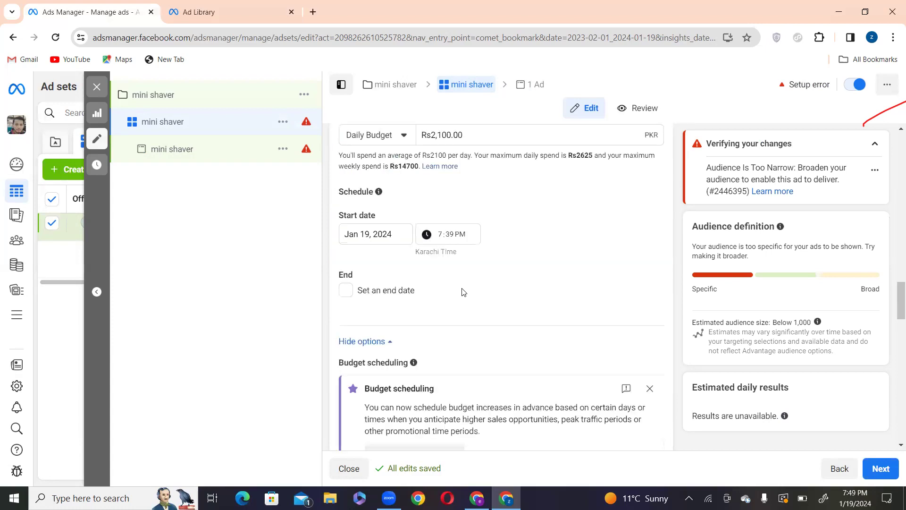
pyautogui.scroll(-3, 463, 292)
pyautogui.scroll(-1, 463, 292)
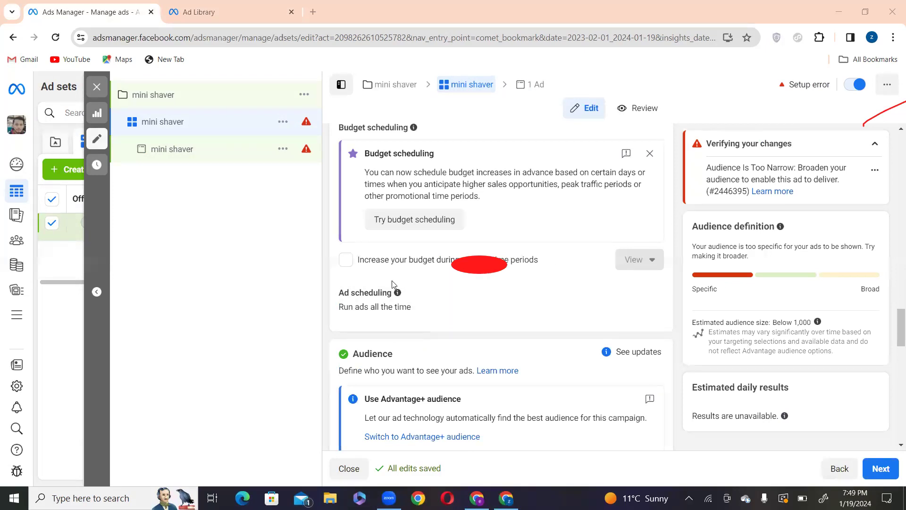
pyautogui.moveTo(532, 253); pyautogui.dragTo(433, 254)
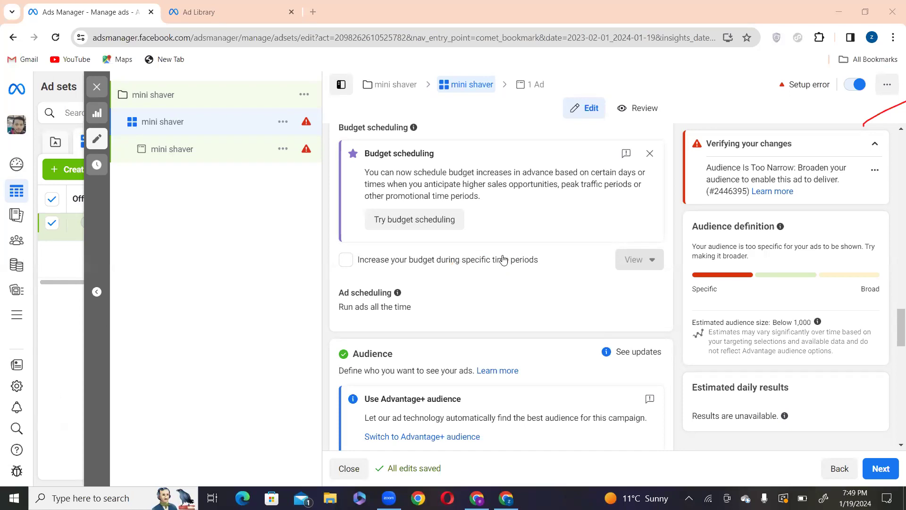
pyautogui.scroll(-5, 500, 259)
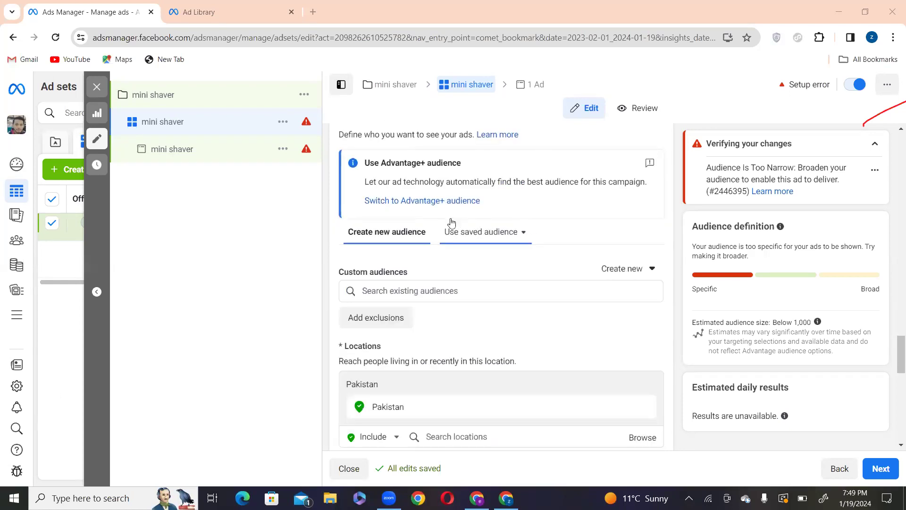
pyautogui.scroll(3, 451, 224)
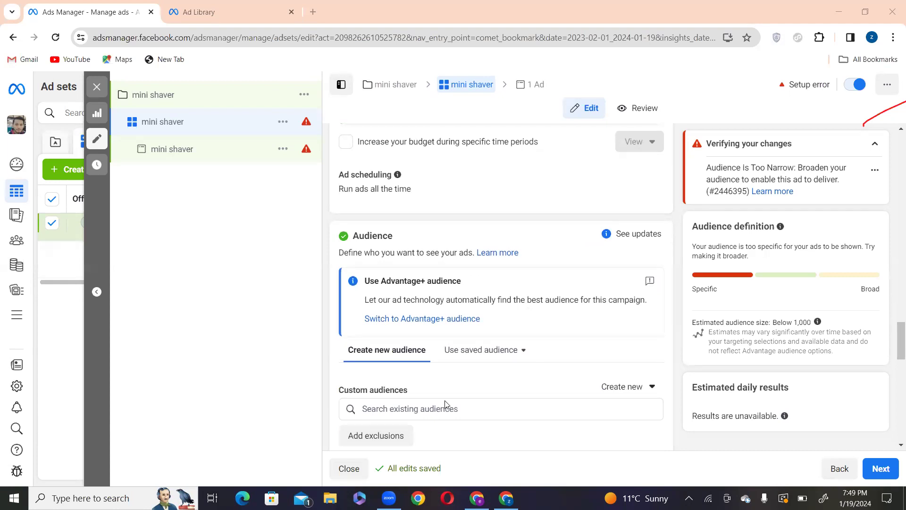
pyautogui.scroll(-2, 590, 391)
pyautogui.scroll(2, 478, 359)
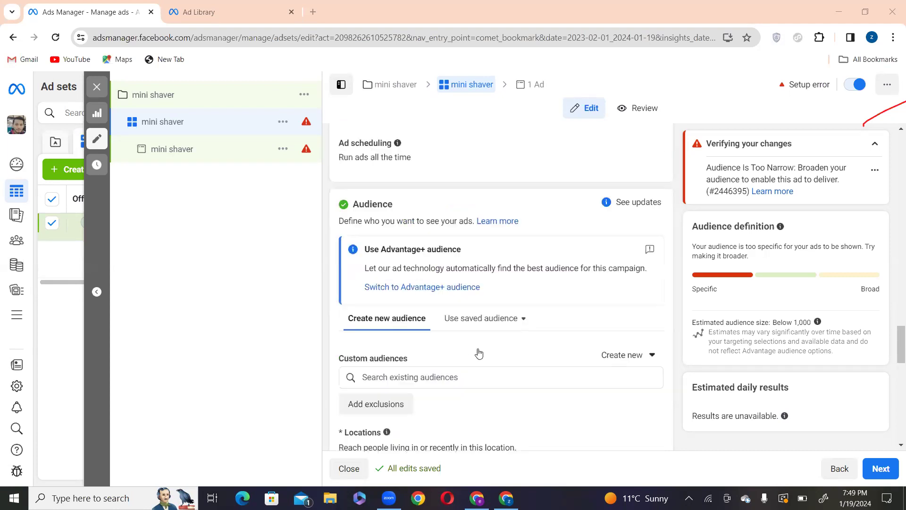
# Switch the ad set to Advantage+ audience and check its age, gender and detailed targeting.
pyautogui.click(485, 350)
pyautogui.click(535, 313)
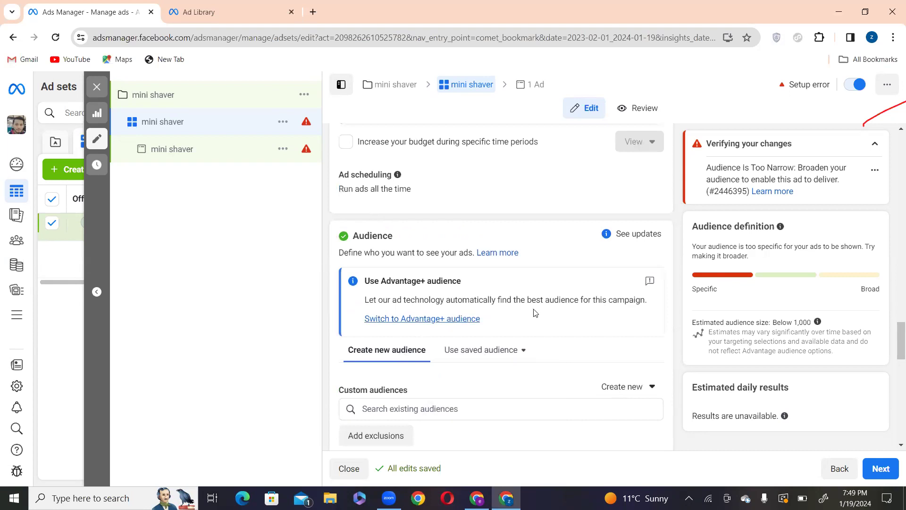
pyautogui.click(458, 320)
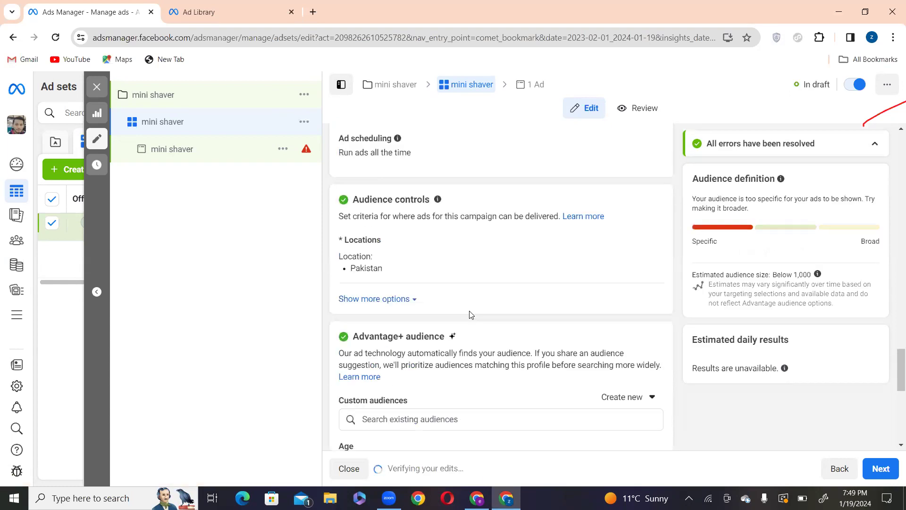
pyautogui.scroll(-7, 470, 314)
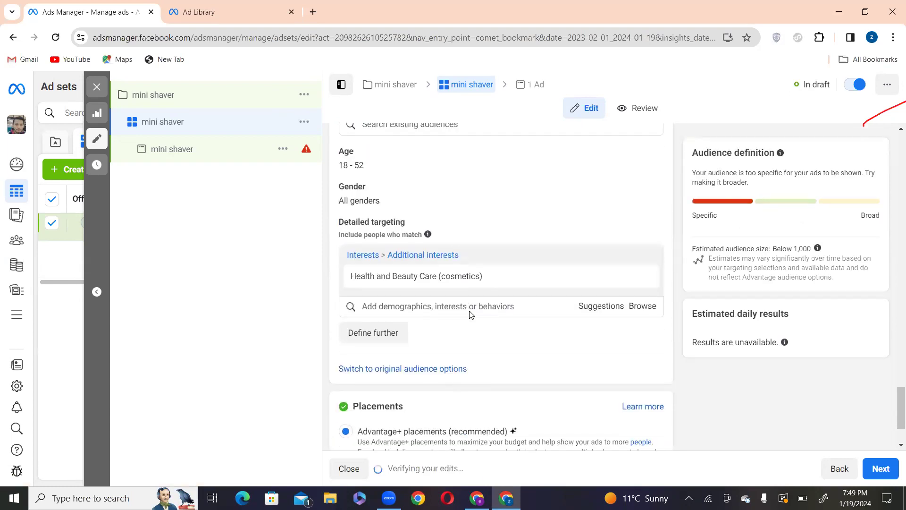
# Open the mini shaver ad and review its identity, setup, creative, texts, call to action, message template and tracking.
pyautogui.click(227, 154)
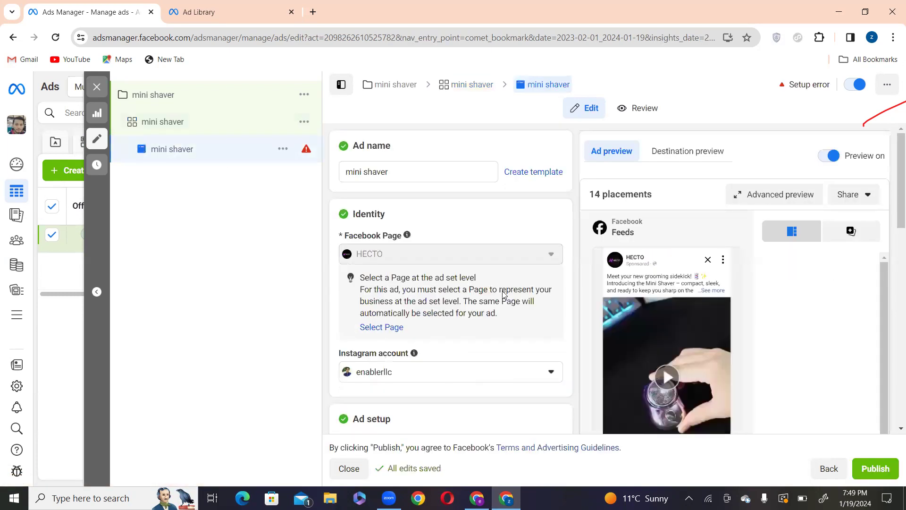
pyautogui.scroll(-8, 494, 326)
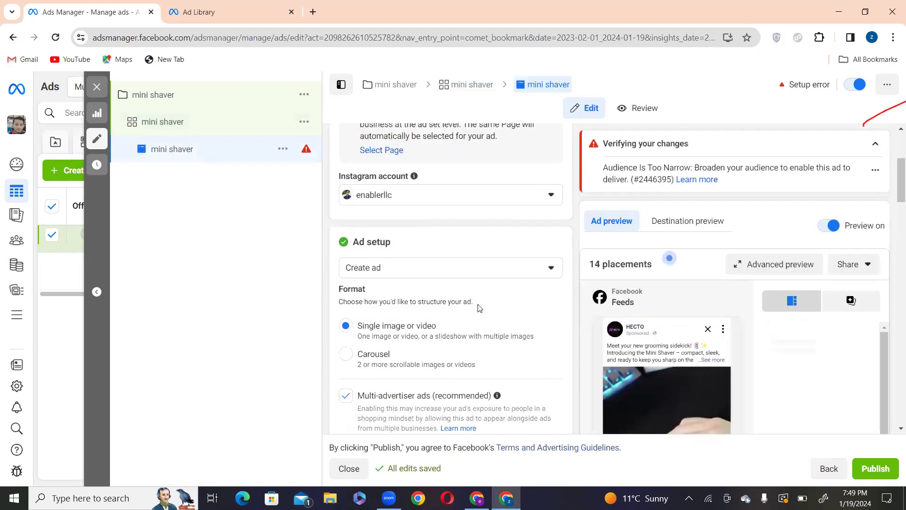
pyautogui.scroll(-2, 462, 333)
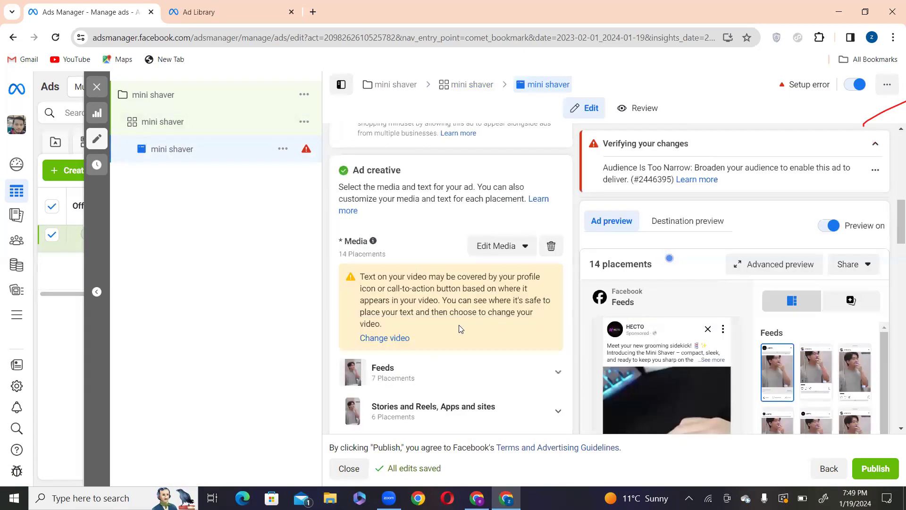
pyautogui.scroll(-8, 460, 326)
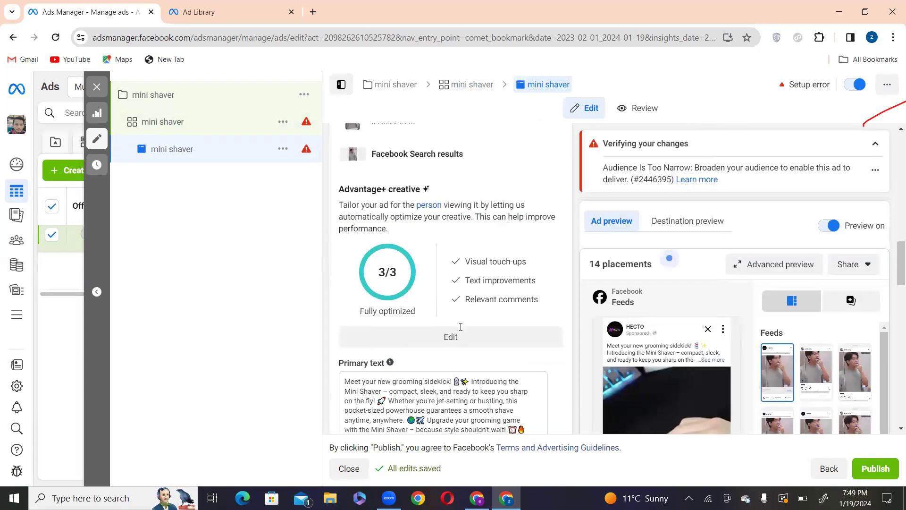
pyautogui.scroll(-2, 460, 326)
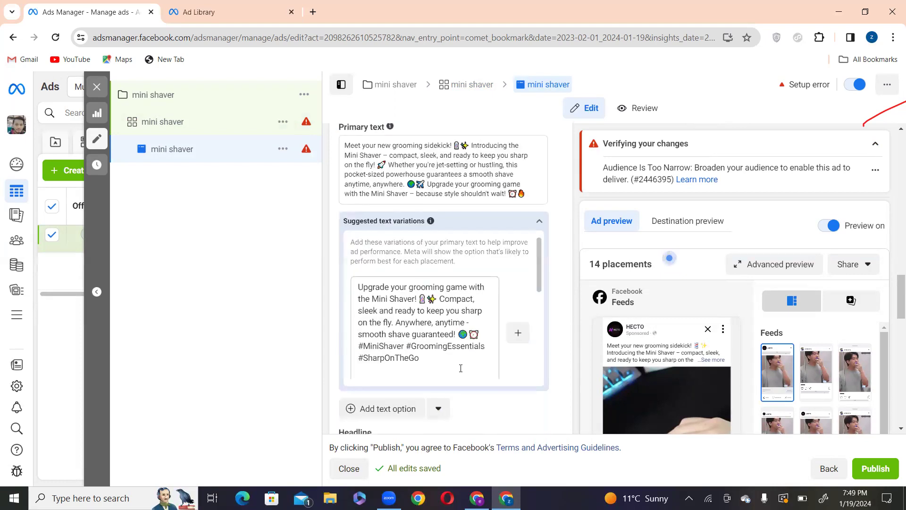
pyautogui.scroll(-3, 461, 368)
pyautogui.scroll(-4, 563, 370)
pyautogui.scroll(-3, 519, 348)
pyautogui.scroll(4, 486, 327)
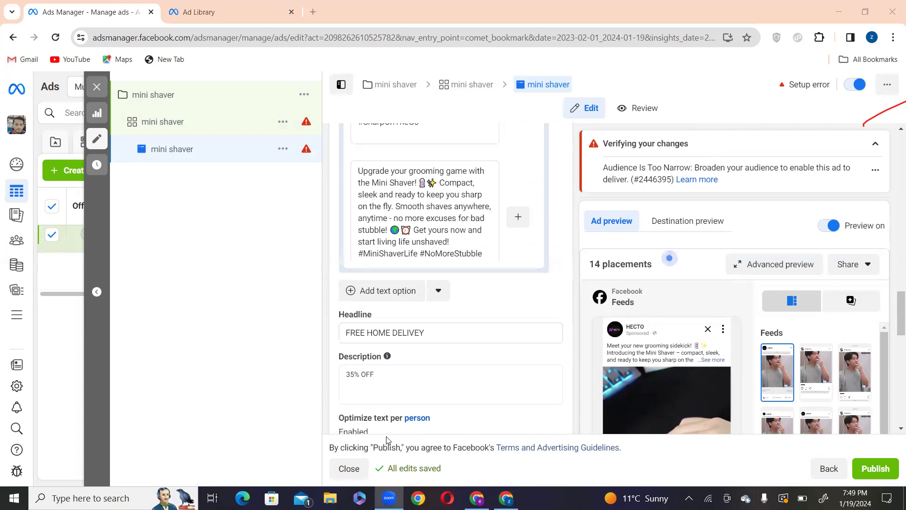
pyautogui.scroll(-2, 548, 316)
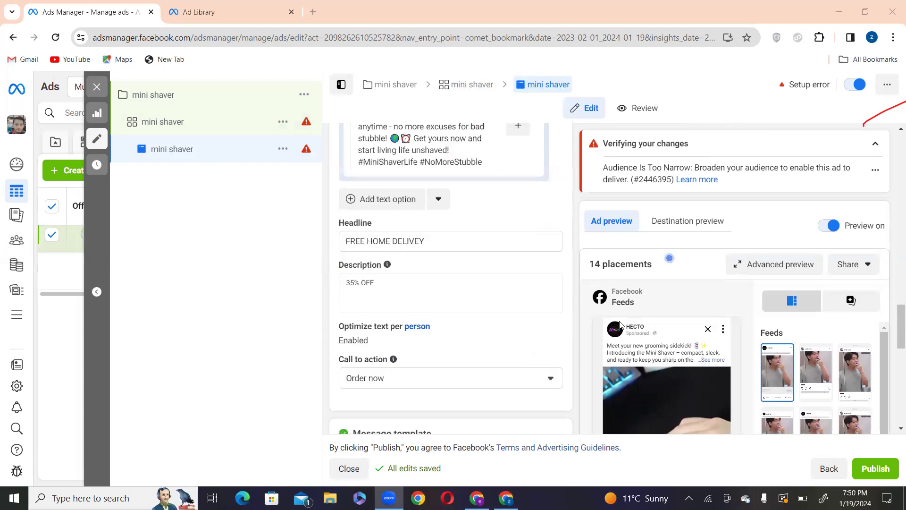
pyautogui.scroll(-6, 632, 329)
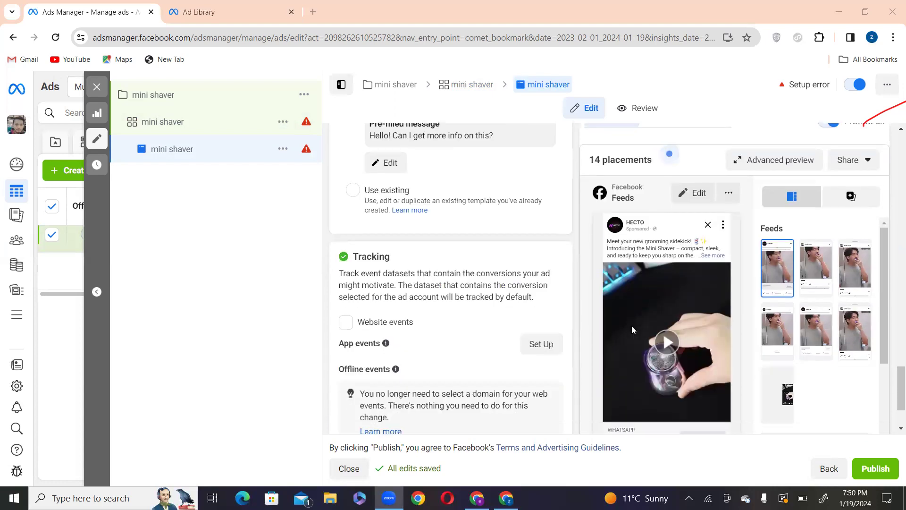
pyautogui.scroll(-2, 634, 326)
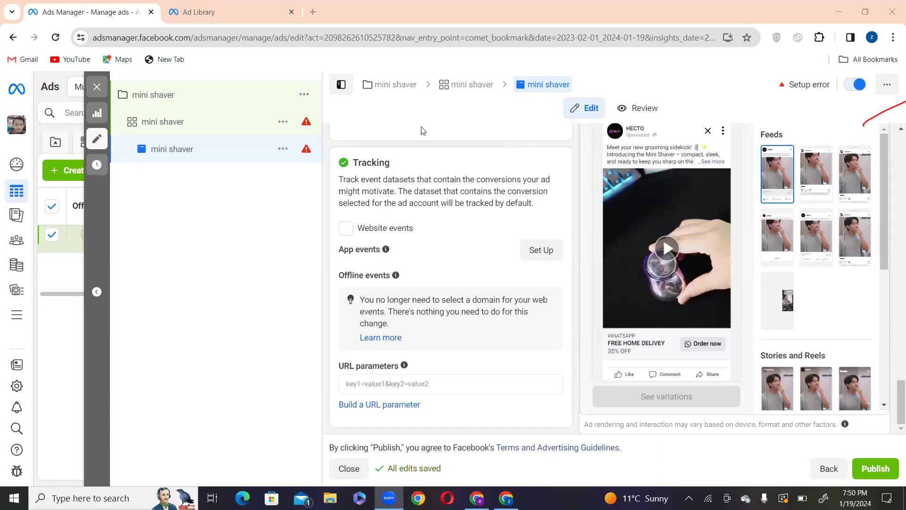
pyautogui.moveTo(535, 204); pyautogui.dragTo(470, 201)
pyautogui.click(445, 248)
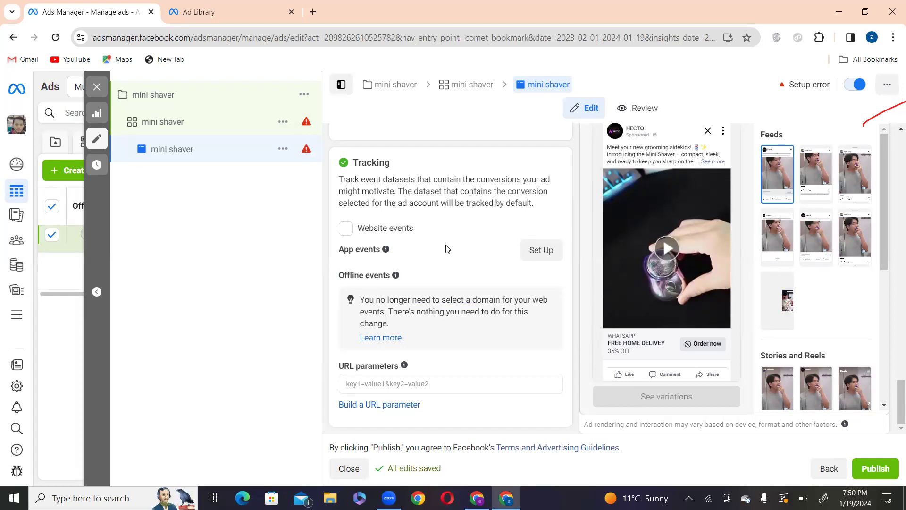
# Return to the ad creative section and show the editing options for the ad's media.
pyautogui.scroll(1, 448, 367)
pyautogui.scroll(15, 449, 367)
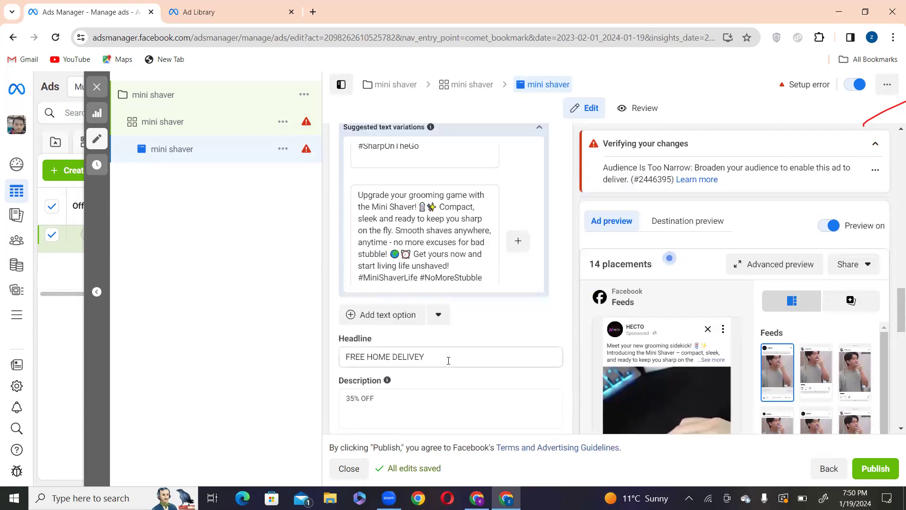
pyautogui.scroll(10, 449, 359)
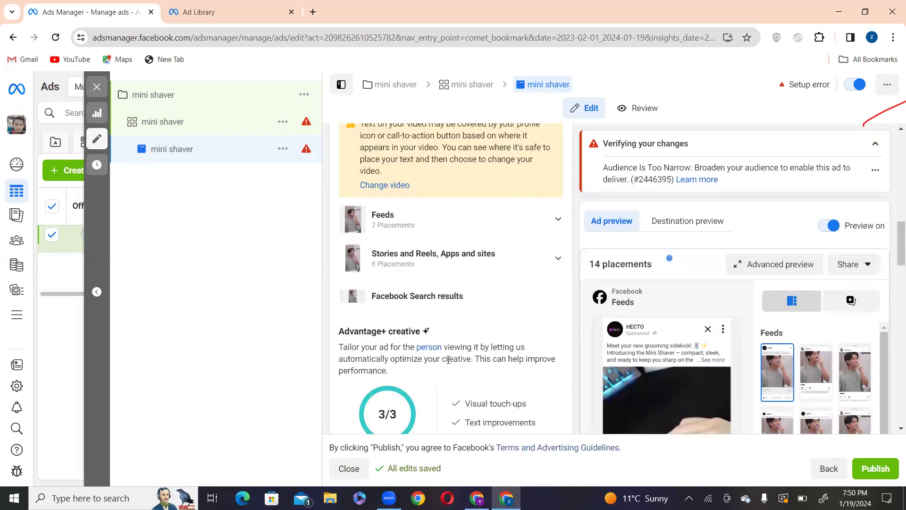
pyautogui.scroll(3, 448, 360)
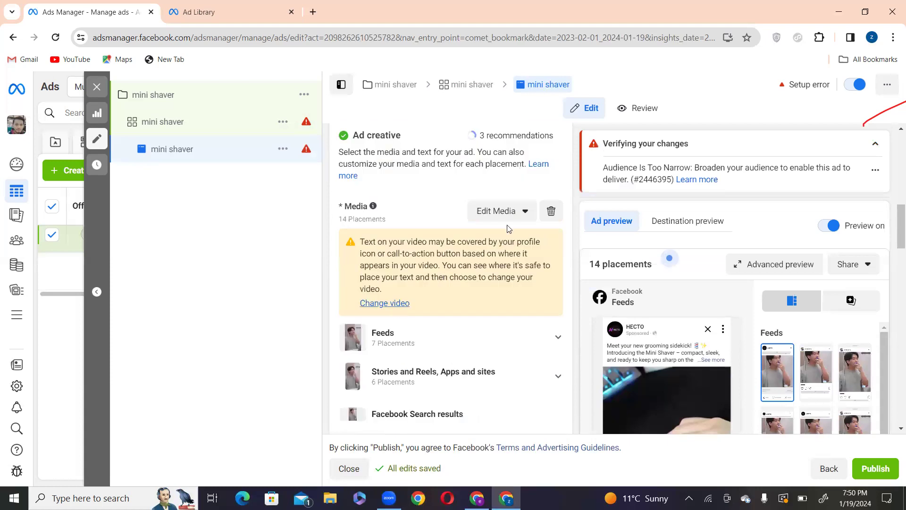
pyautogui.click(470, 220)
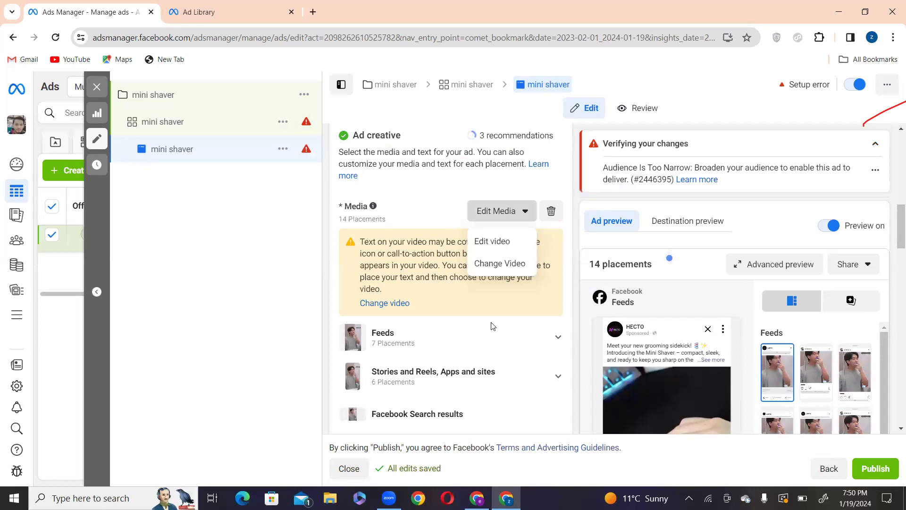
# Switch to the other browser window, look through the first two pinned WhatsApp chats and close the empty new tab.
pyautogui.hotkey('alt', 'Tab')
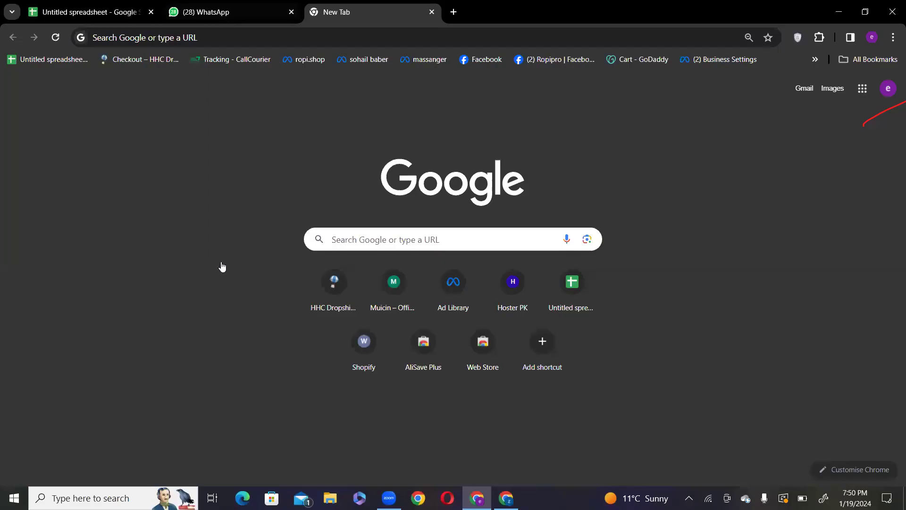
pyautogui.hotkey('ctrl', 'shift', 'Tab')
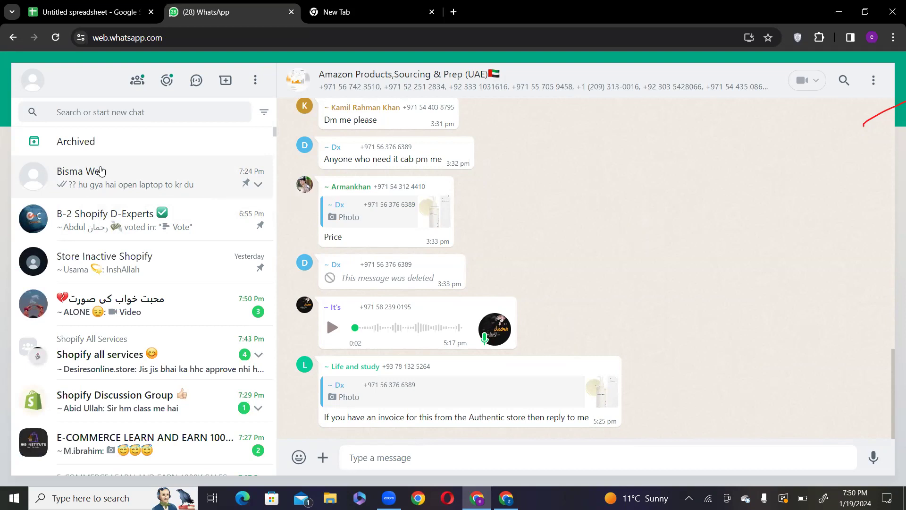
pyautogui.click(85, 174)
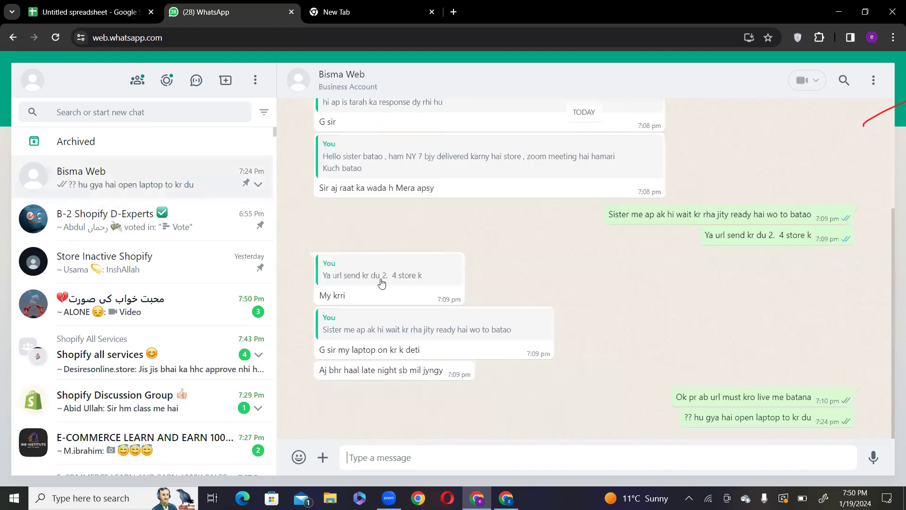
pyautogui.click(124, 234)
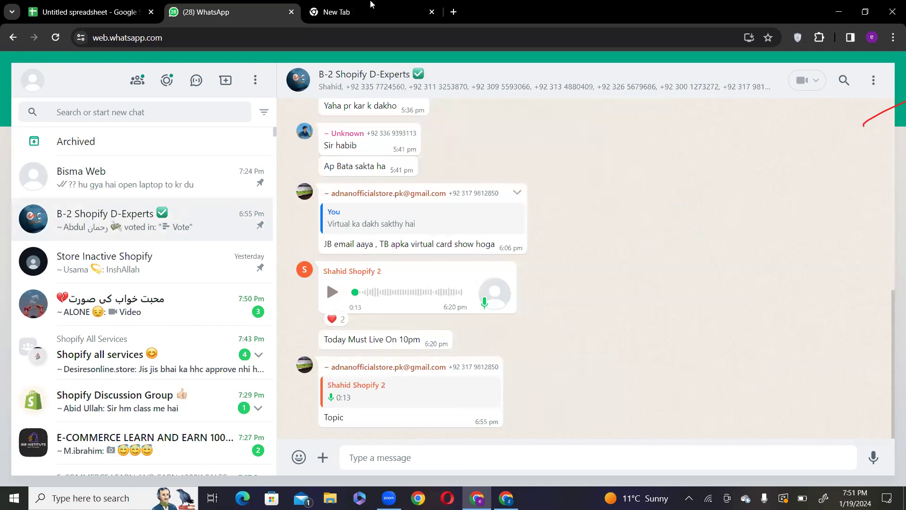
pyautogui.middleClick(370, 4)
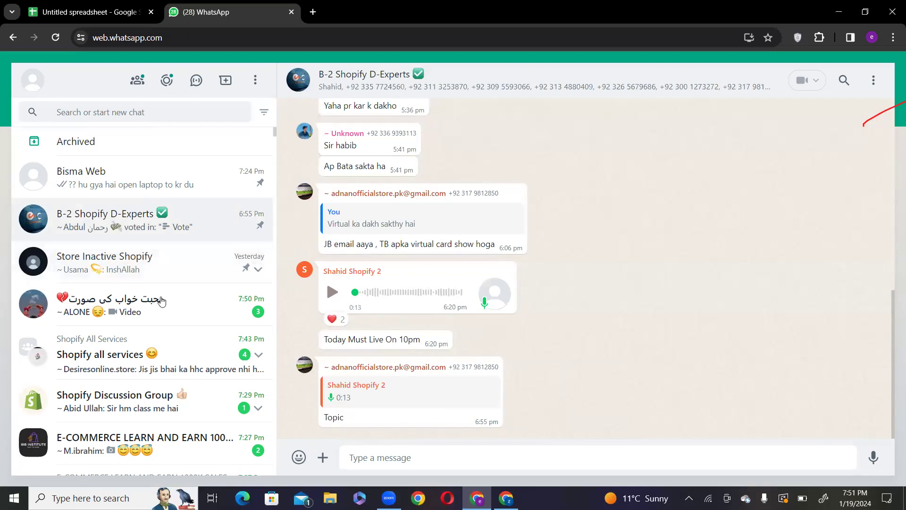
# Open a window for another browser profile, search Google for shopify and open the shopify.com website.
pyautogui.click(873, 38)
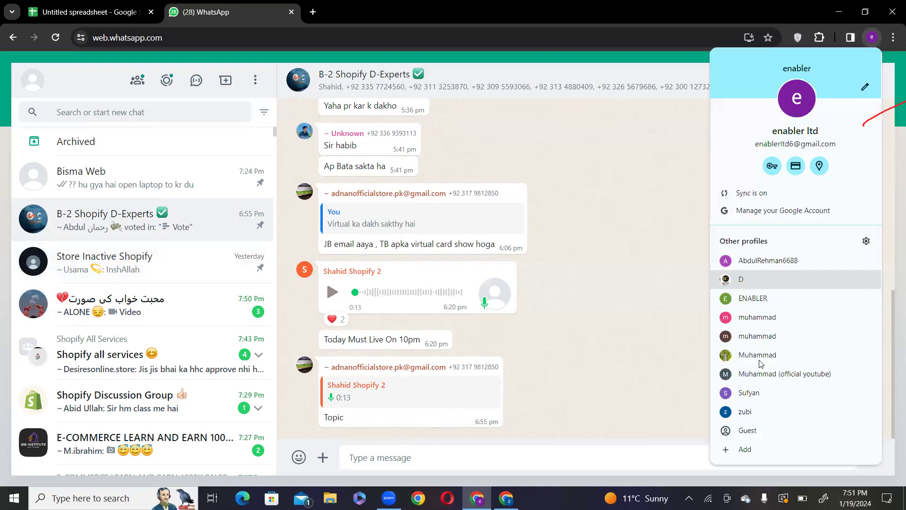
pyautogui.click(761, 395)
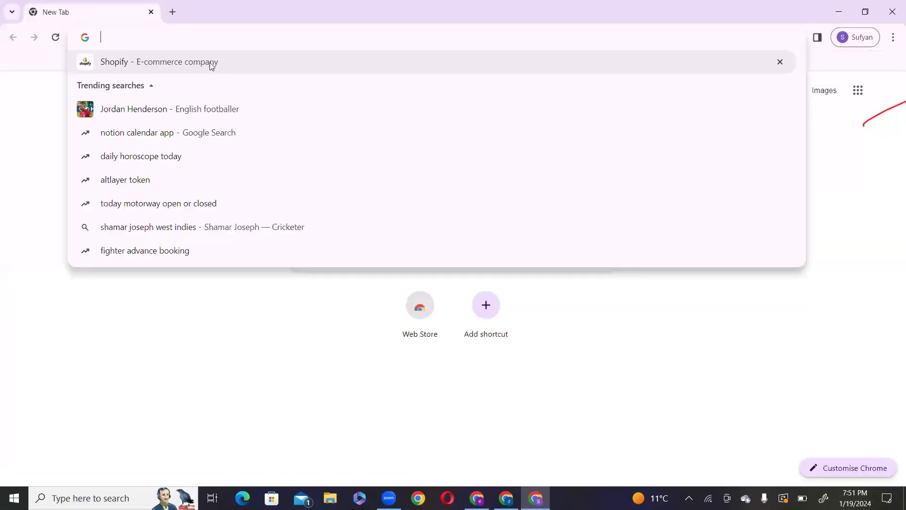
pyautogui.click(210, 62)
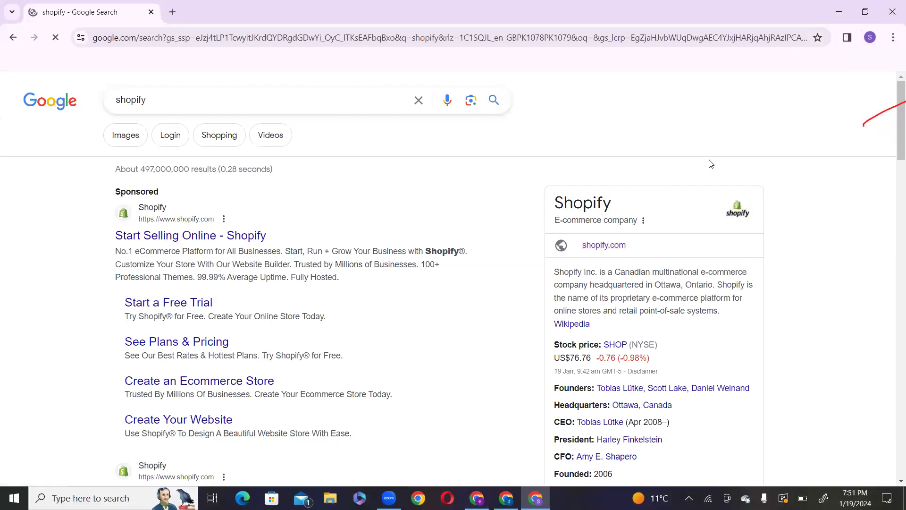
pyautogui.moveTo(553, 222); pyautogui.dragTo(569, 222)
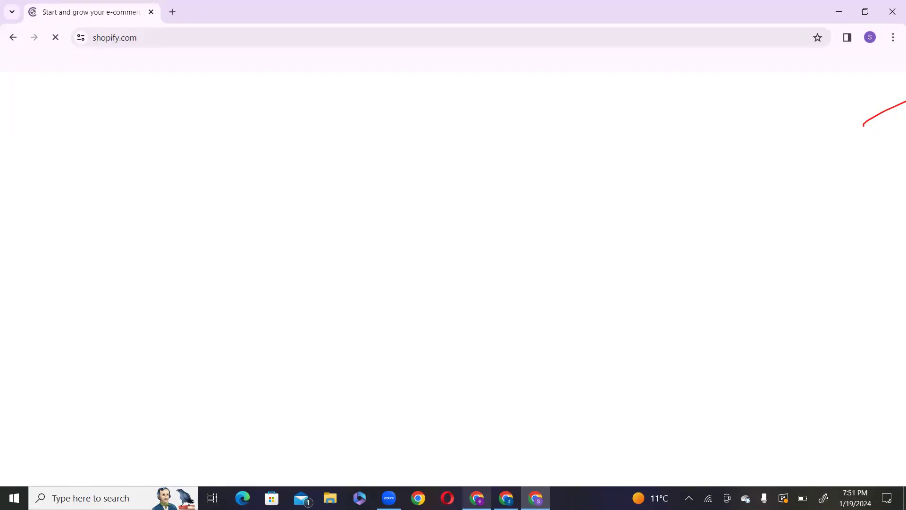
# Erase the red pen mark drawn over the screen and open the login page on shopify.com.
pyautogui.moveTo(506, 498)
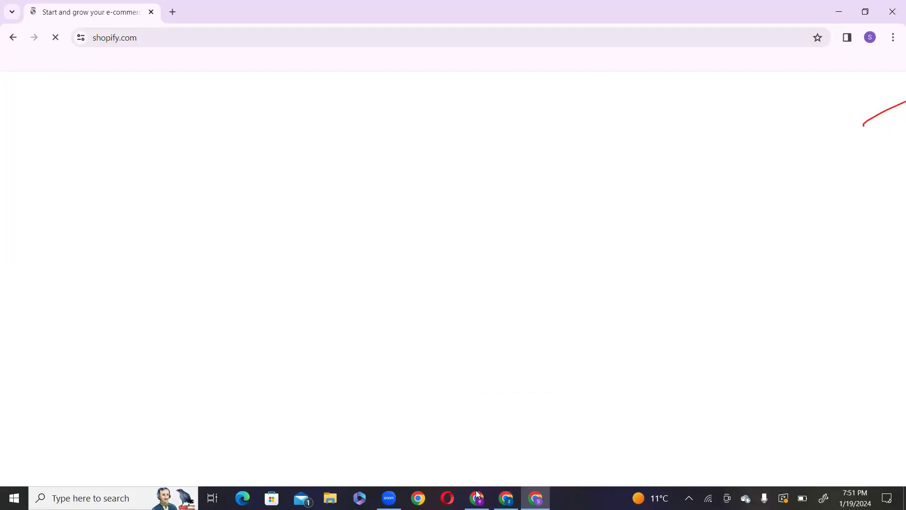
pyautogui.moveTo(477, 498)
pyautogui.click(896, 117)
pyautogui.click(890, 107)
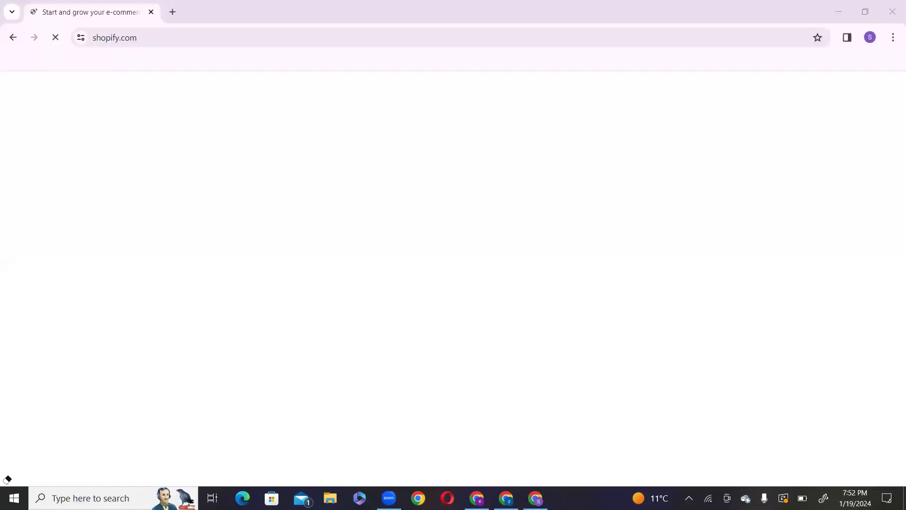
pyautogui.click(195, 67)
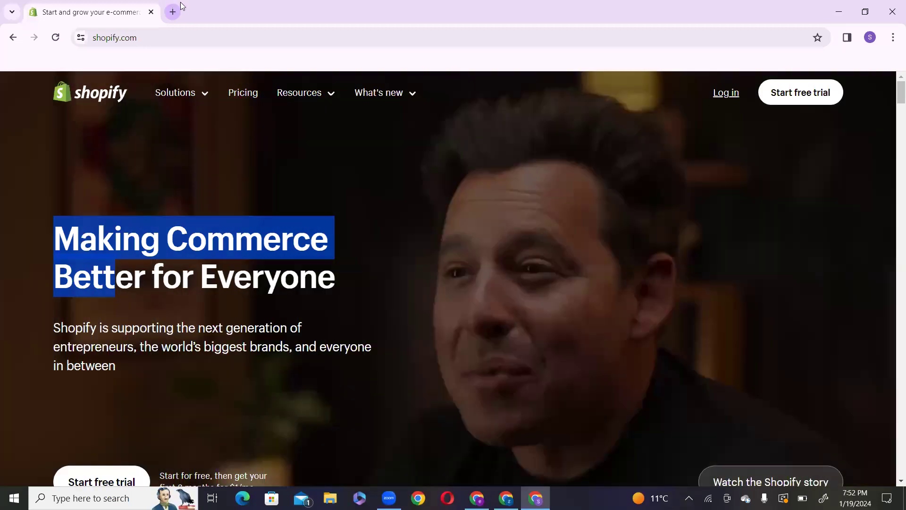
pyautogui.click(726, 93)
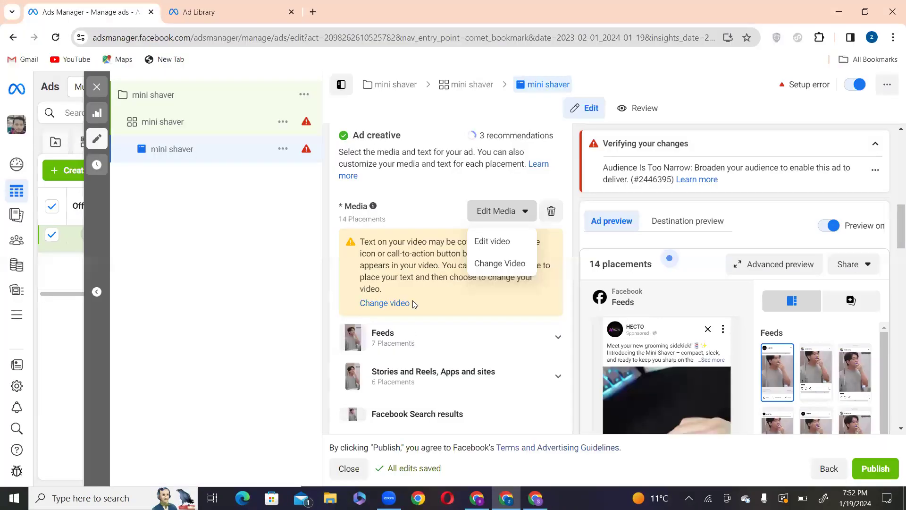
# Return to Ads Manager and review the mini shaver ad's texts, call to action and tracking down to the URL parameters.
pyautogui.scroll(-10, 447, 313)
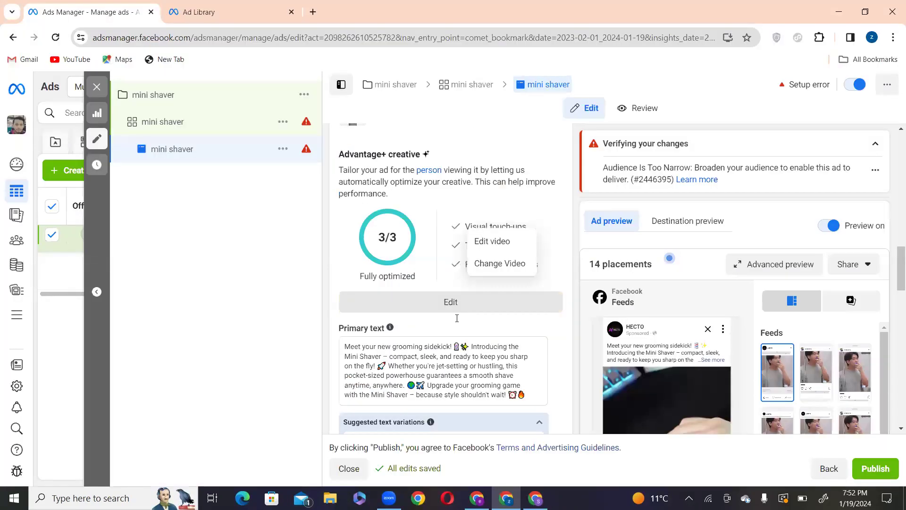
pyautogui.scroll(-3, 457, 318)
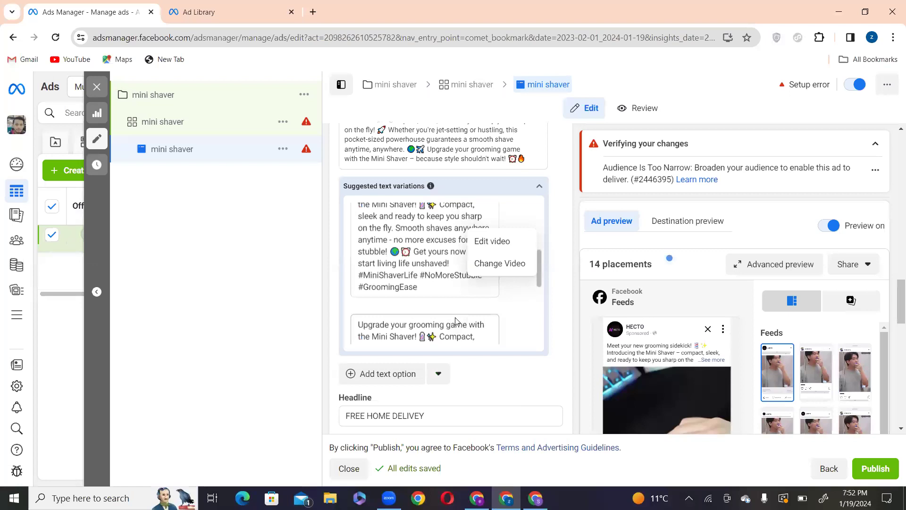
pyautogui.scroll(-3, 458, 322)
pyautogui.scroll(-3, 453, 326)
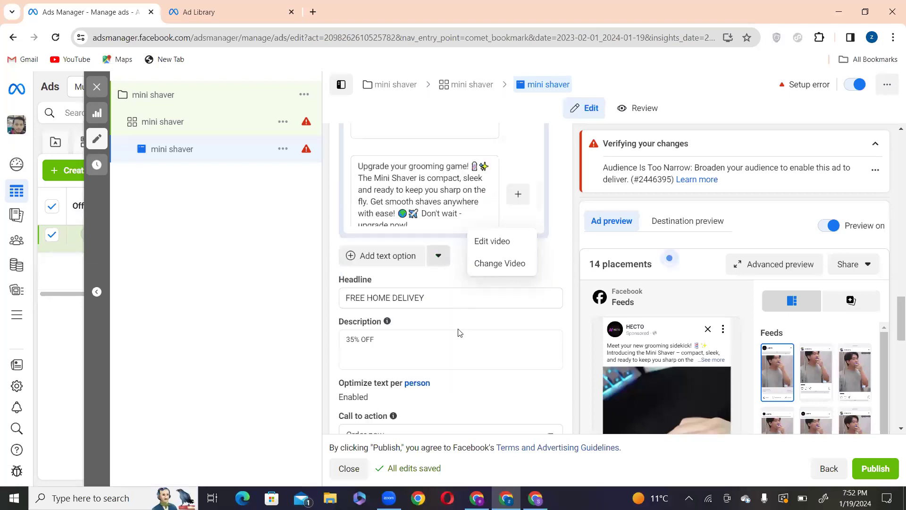
pyautogui.scroll(-3, 430, 338)
pyautogui.scroll(-8, 424, 339)
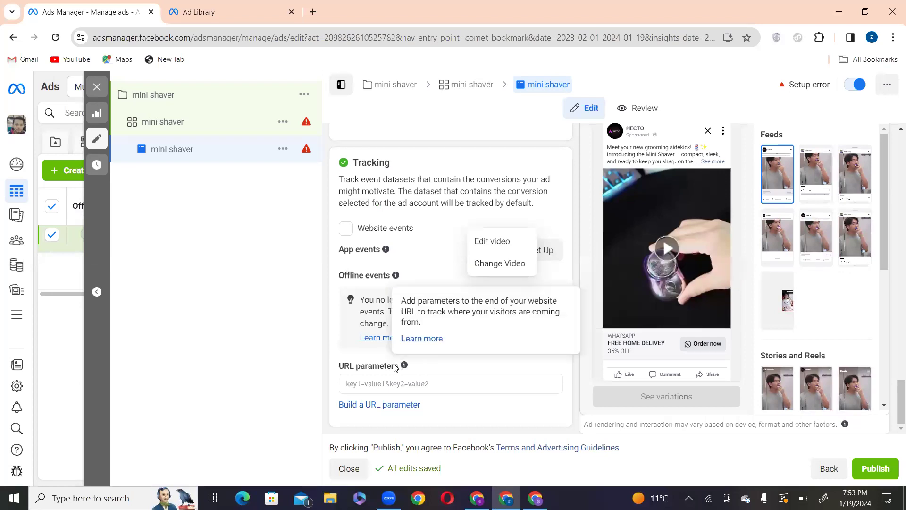
pyautogui.doubleClick(392, 366)
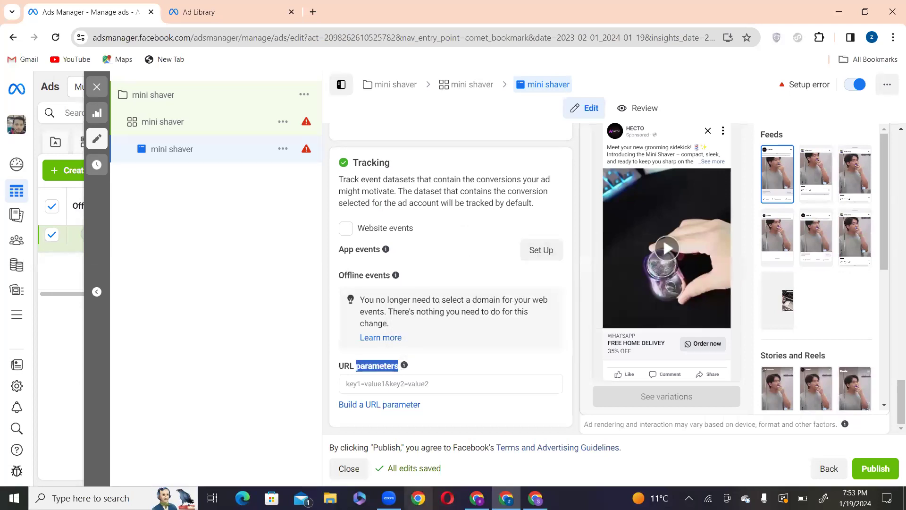
# Open a window for a different browser profile and load the bookmarked Shopify Partners site.
pyautogui.click(872, 37)
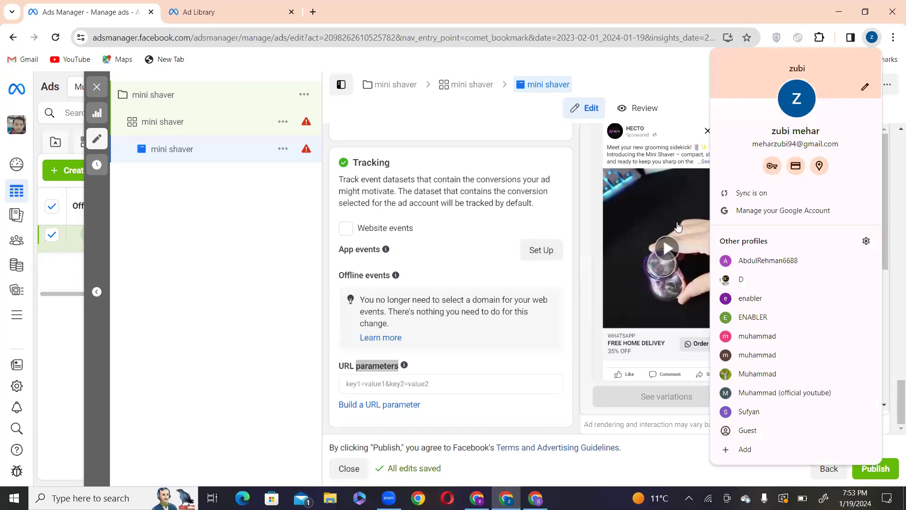
pyautogui.click(751, 376)
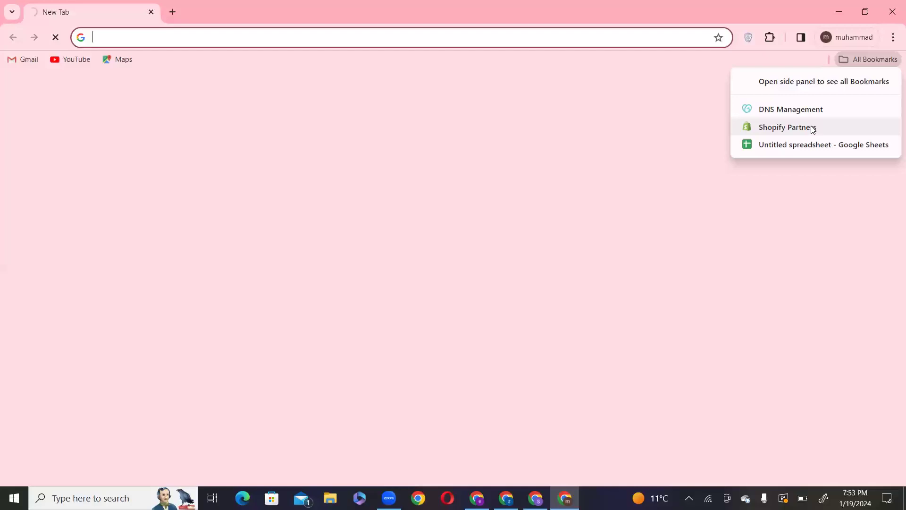
pyautogui.click(813, 129)
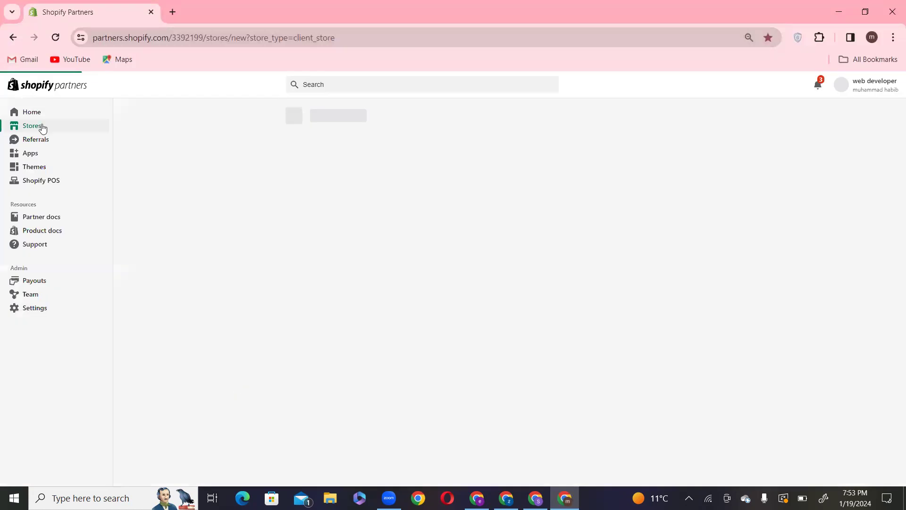
# Open the Shopify Partners list of stores and go forward to page 4.
pyautogui.click(42, 127)
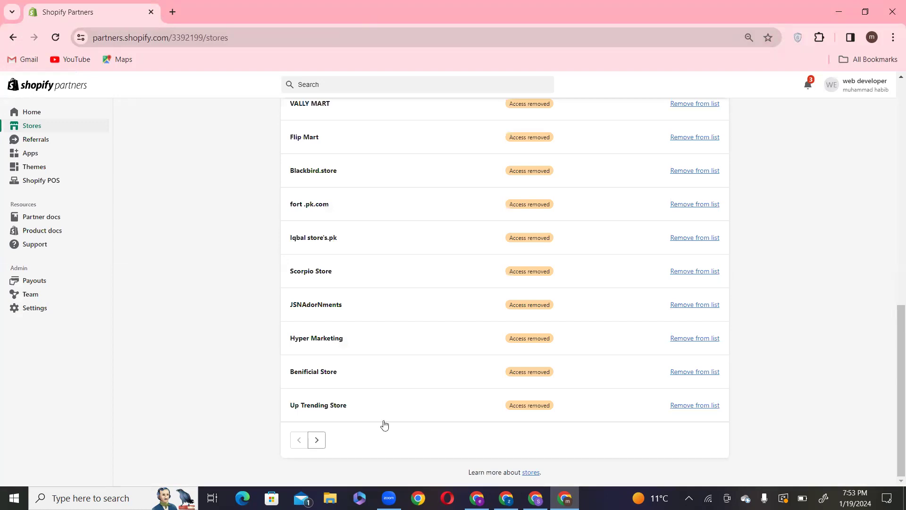
pyautogui.click(323, 440)
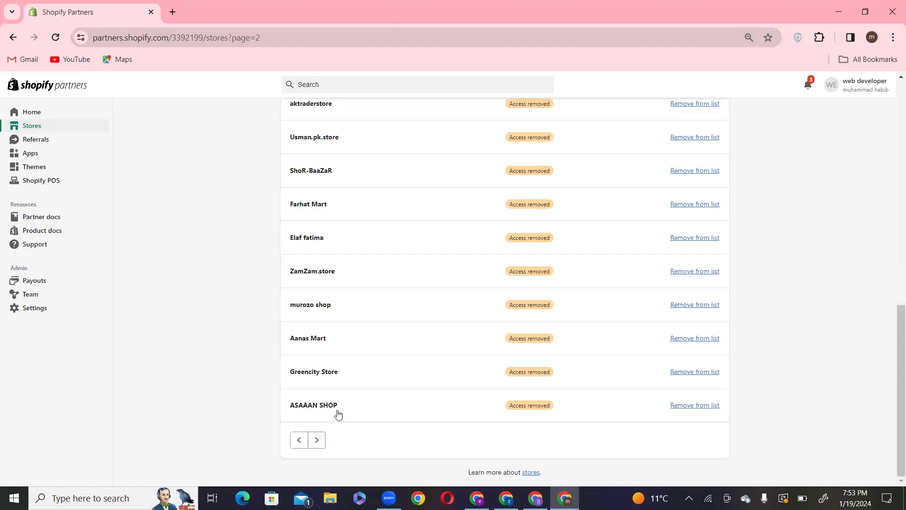
pyautogui.click(317, 442)
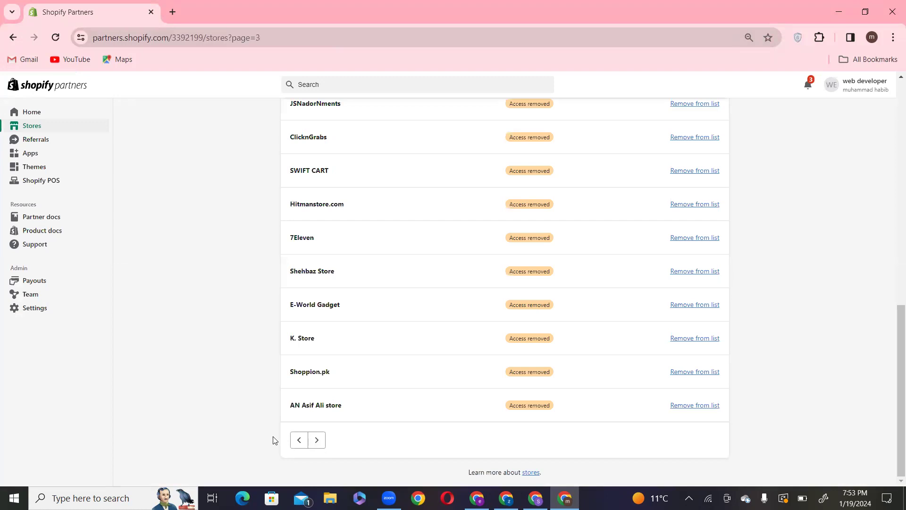
pyautogui.click(317, 440)
pyautogui.scroll(9, 321, 395)
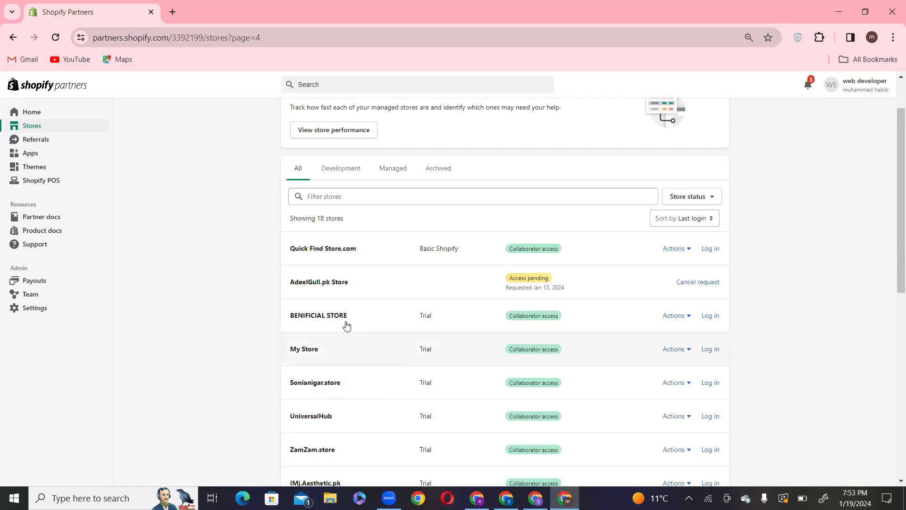
# Examine the plan and access status of BENIFICIAL STORE and the other stores on page 4.
pyautogui.moveTo(282, 320); pyautogui.dragTo(340, 316)
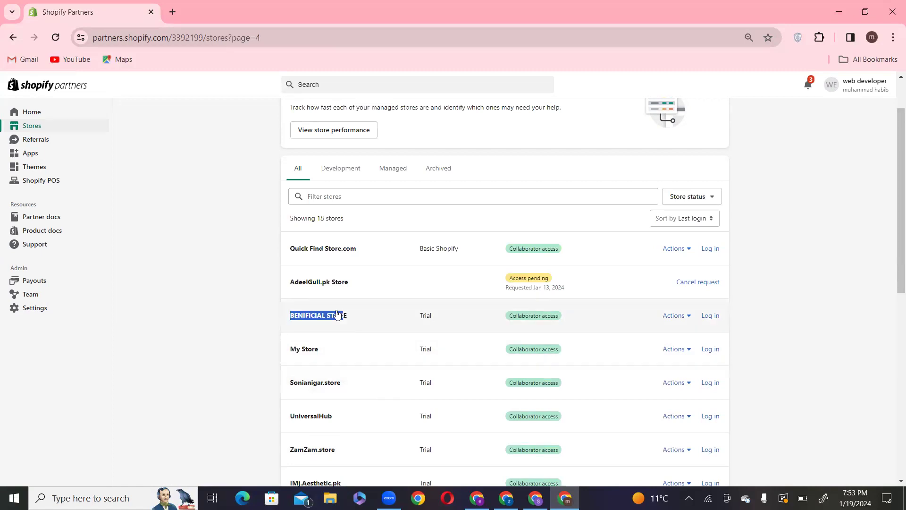
pyautogui.click(239, 319)
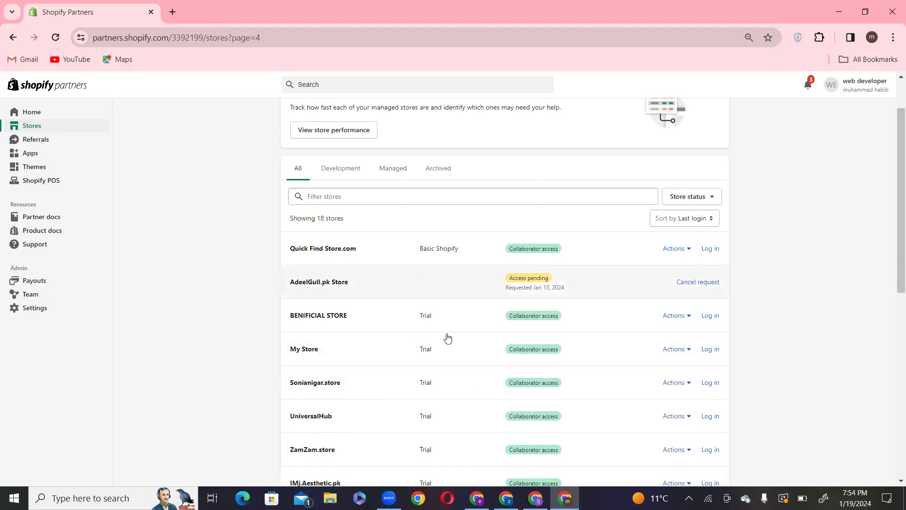
pyautogui.scroll(-1, 446, 338)
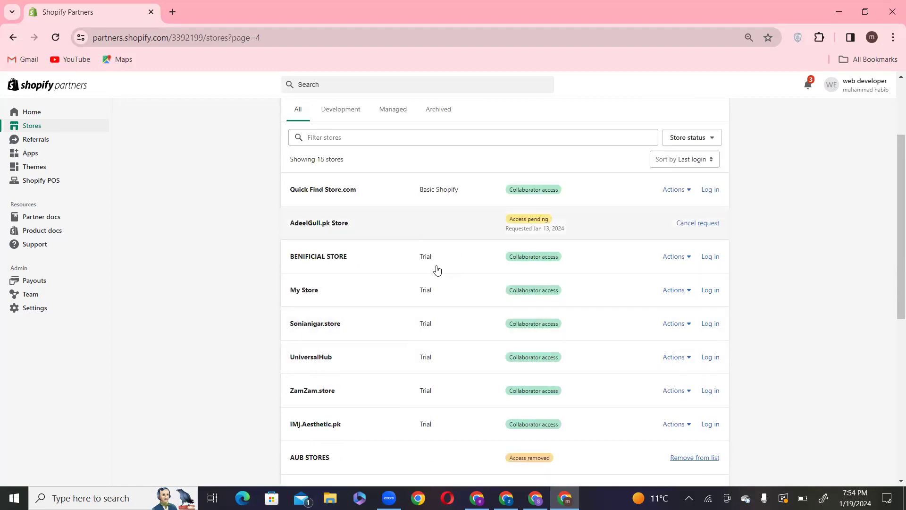
pyautogui.scroll(-3, 451, 331)
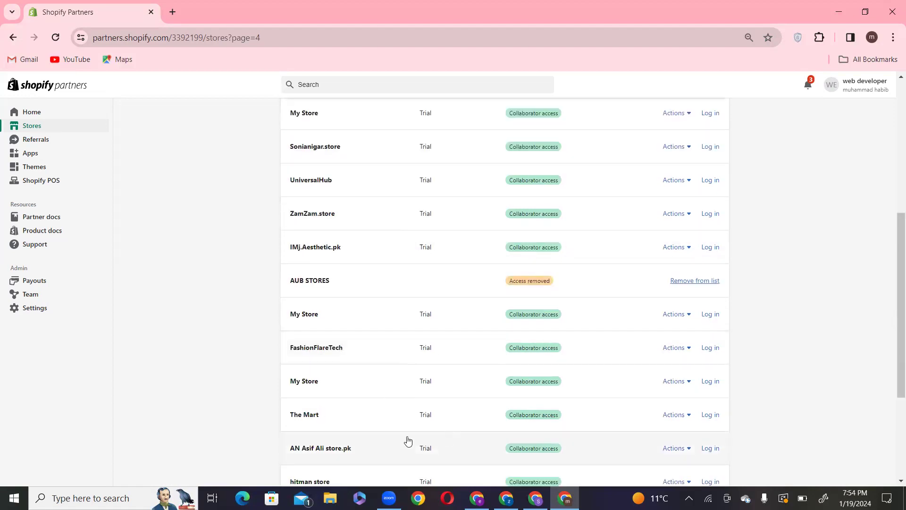
# Log in to the ZamZam.store admin from the stores list and return to the list after viewing its home page.
pyautogui.click(715, 213)
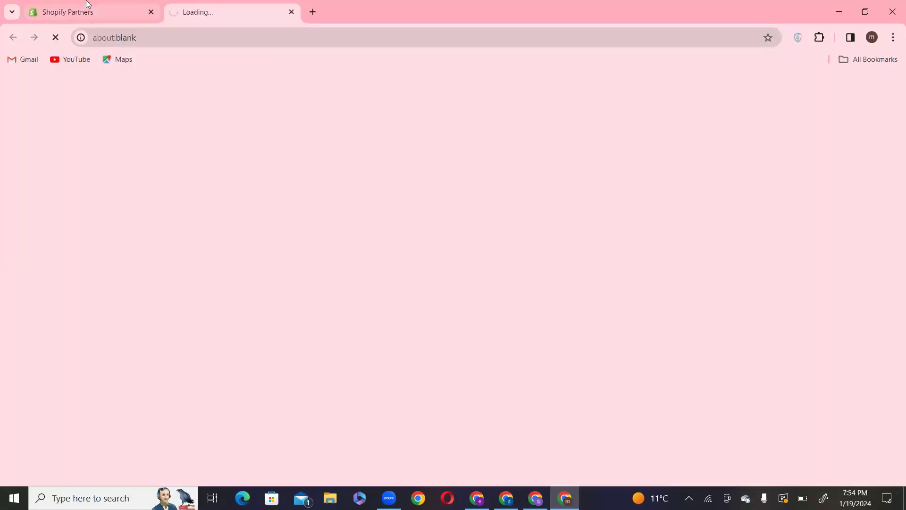
pyautogui.click(88, 6)
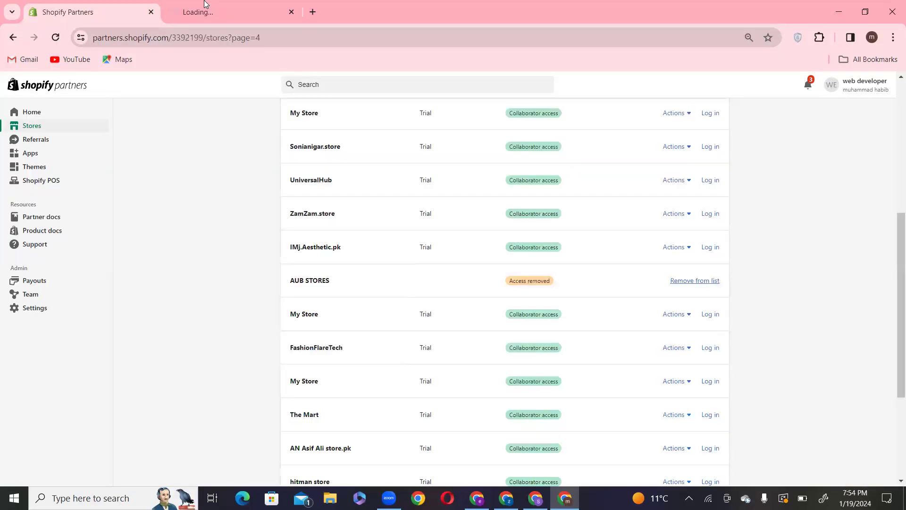
pyautogui.click(191, 12)
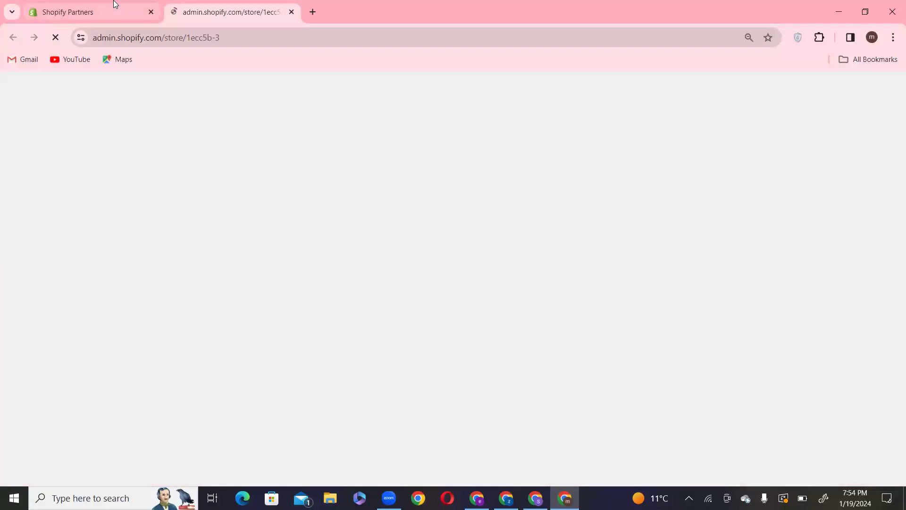
pyautogui.click(128, 5)
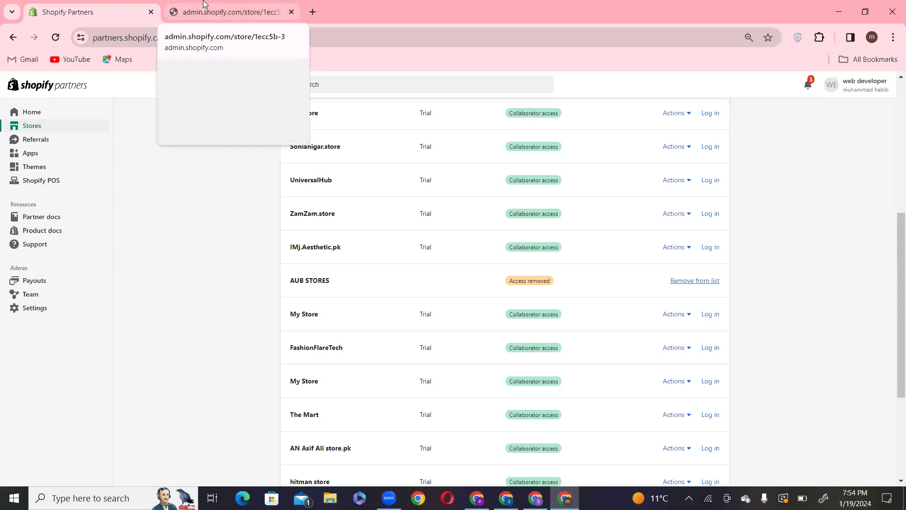
pyautogui.click(204, 4)
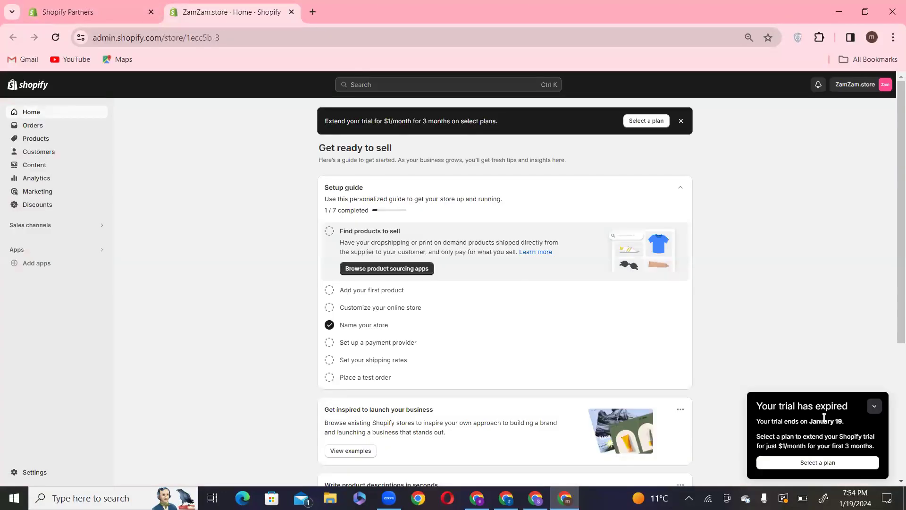
pyautogui.click(96, 11)
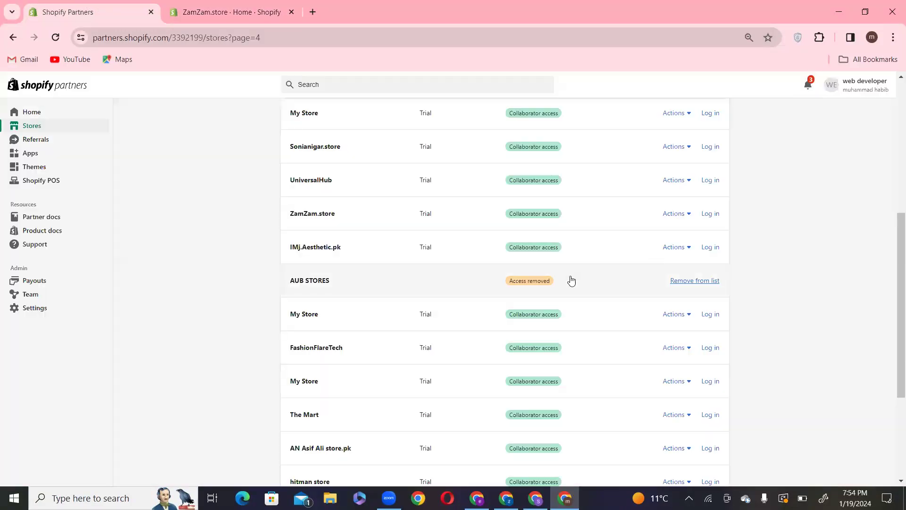
# Log in to the UniversalHub admin from the stores list, look over its home page and return to the list.
pyautogui.click(710, 180)
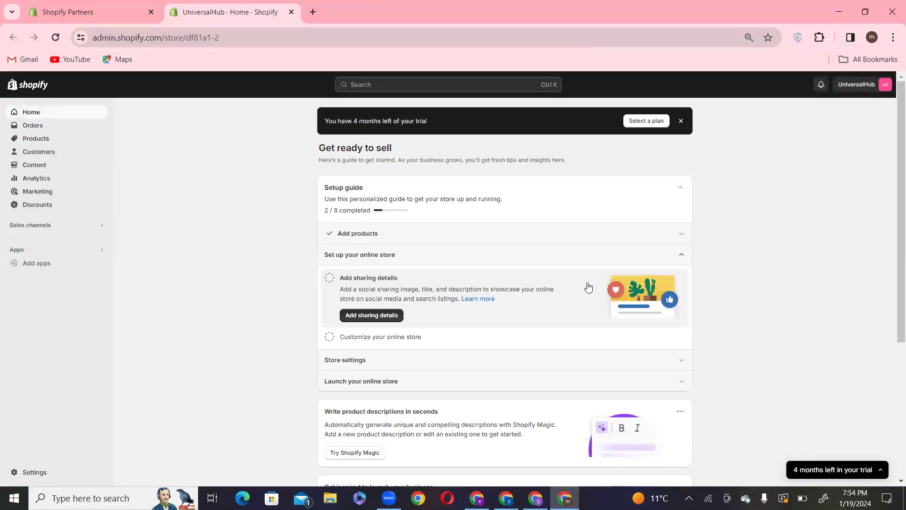
pyautogui.scroll(-2, 681, 251)
pyautogui.scroll(-5, 155, 268)
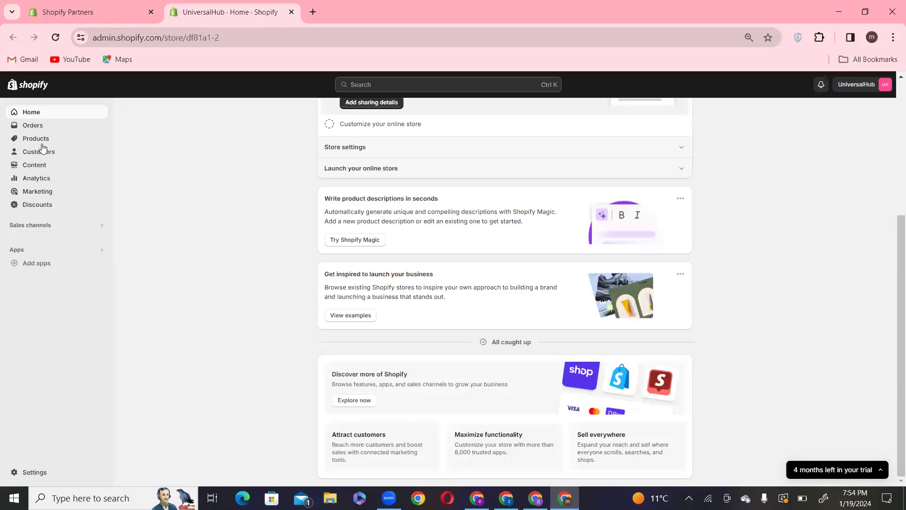
pyautogui.scroll(8, 542, 334)
pyautogui.hotkey('ctrl', 'shift', 'Tab')
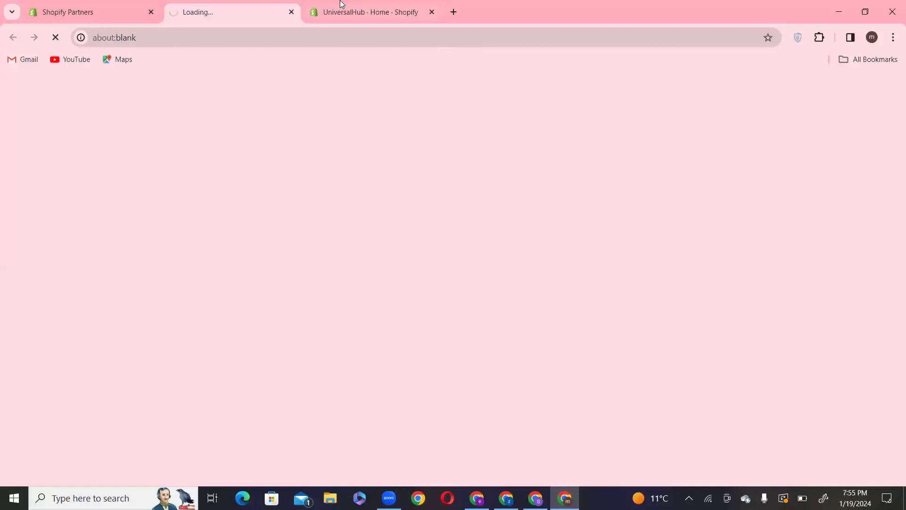
# View The Mart's admin home page down to its end and return to the Shopify Partners stores list.
pyautogui.click(342, 5)
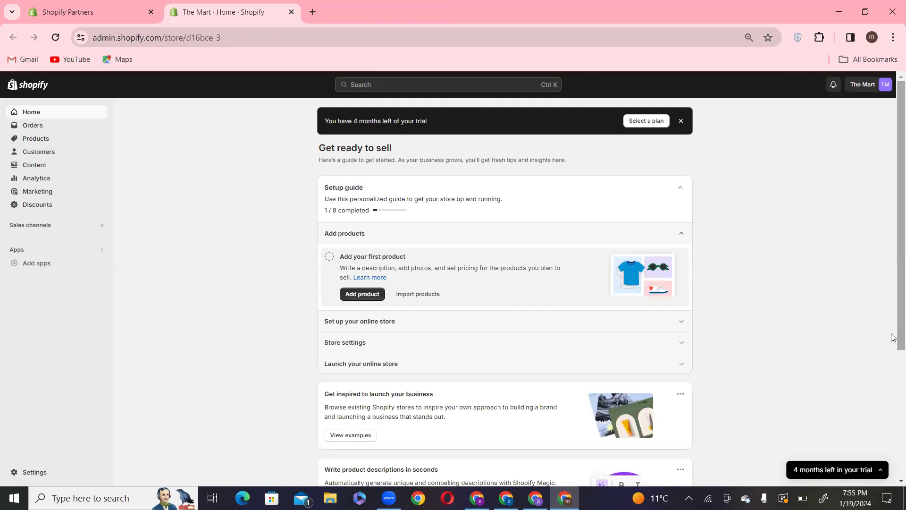
pyautogui.scroll(-4, 894, 475)
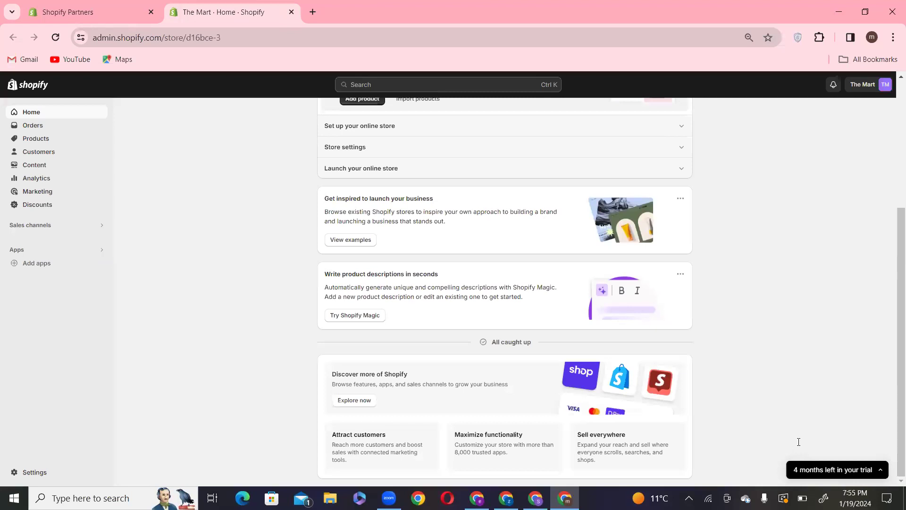
pyautogui.tripleClick(527, 341)
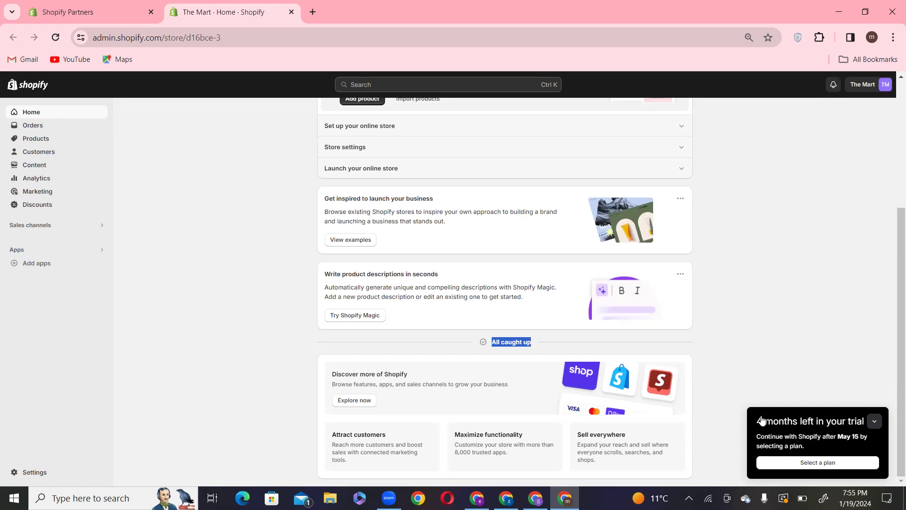
pyautogui.click(56, 2)
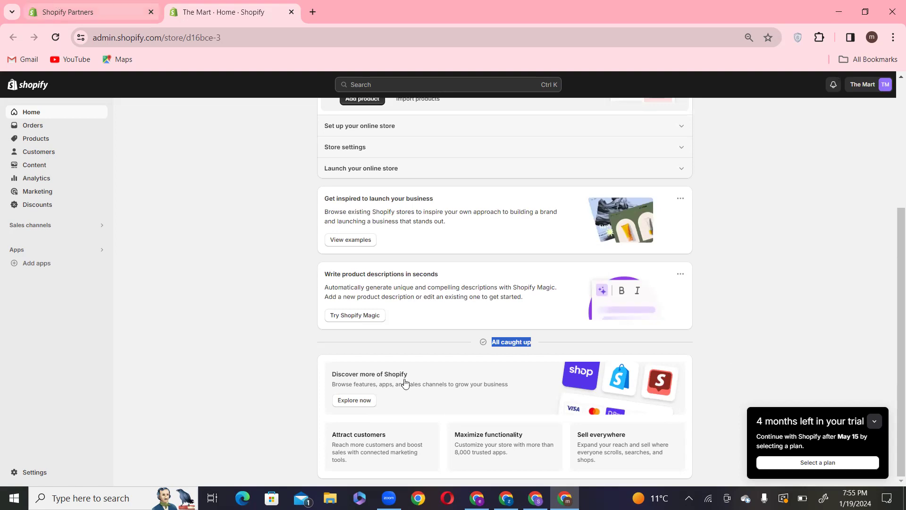
# Examine the stores on page 4 of the list, including AUB STORES and AdeelGull.pk Store, for their access status.
pyautogui.scroll(-3, 409, 385)
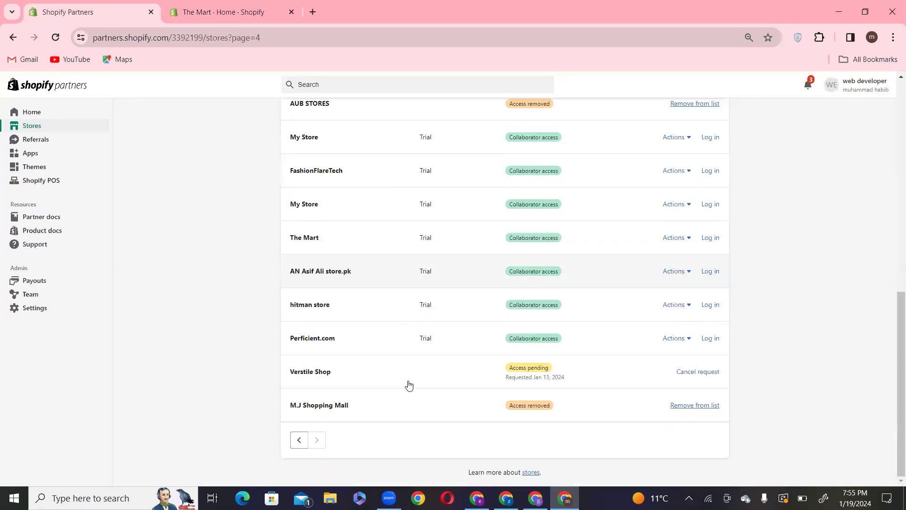
pyautogui.scroll(3, 409, 384)
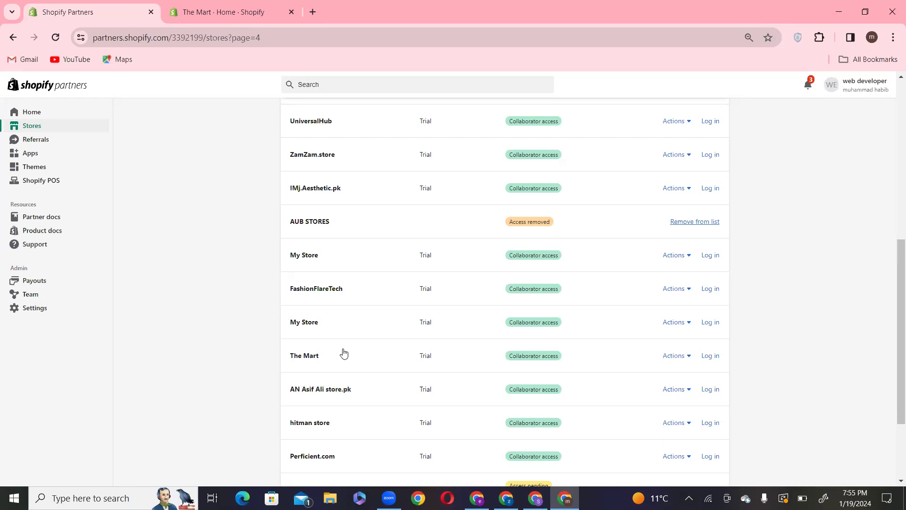
pyautogui.scroll(1, 367, 363)
pyautogui.scroll(2, 367, 362)
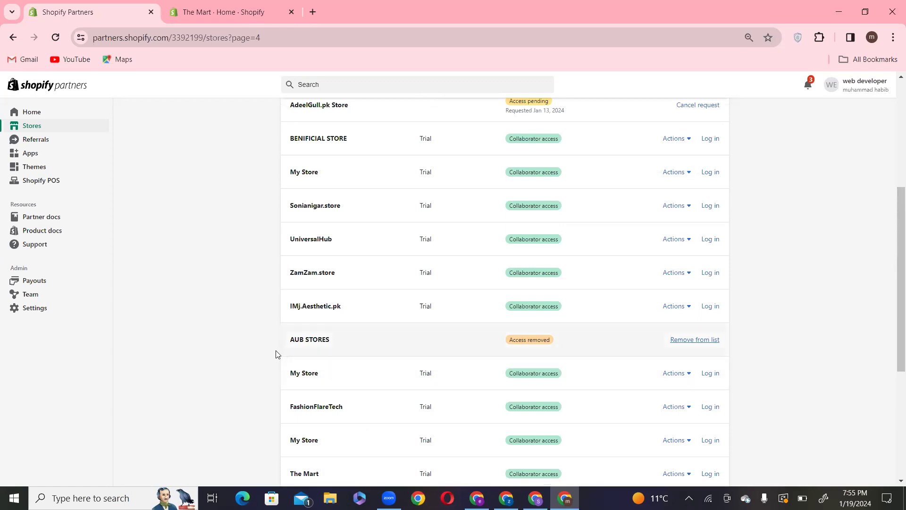
pyautogui.tripleClick(301, 340)
pyautogui.click(236, 339)
pyautogui.scroll(5, 283, 337)
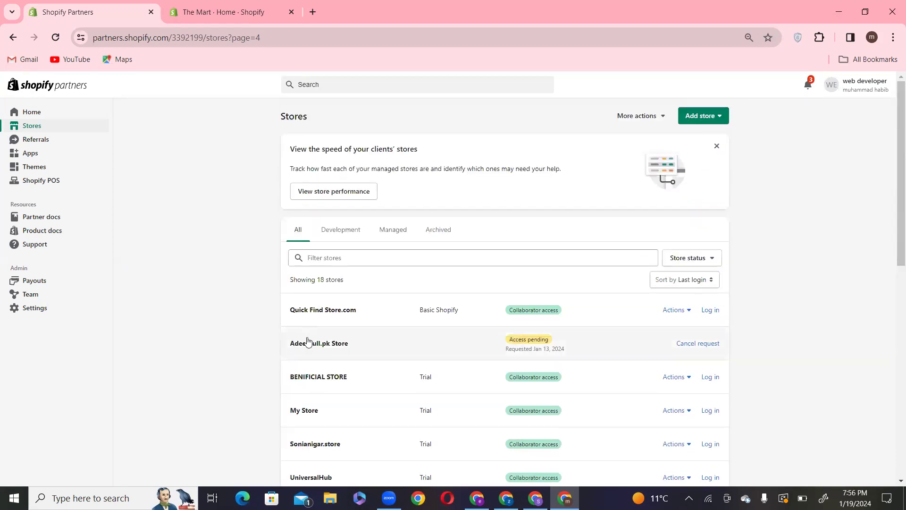
pyautogui.tripleClick(366, 350)
pyautogui.click(245, 332)
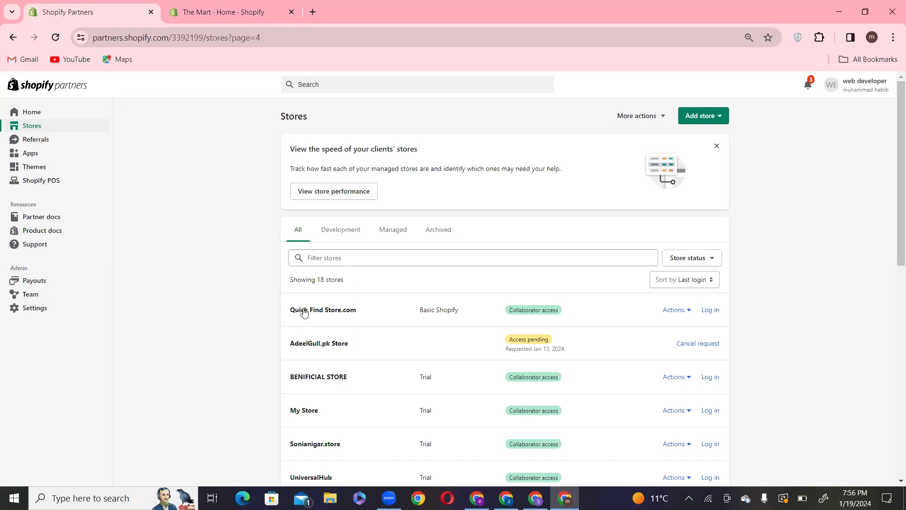
# Highlight the line above the page 4 list that states how many stores are shown.
pyautogui.moveTo(355, 281); pyautogui.dragTo(286, 277)
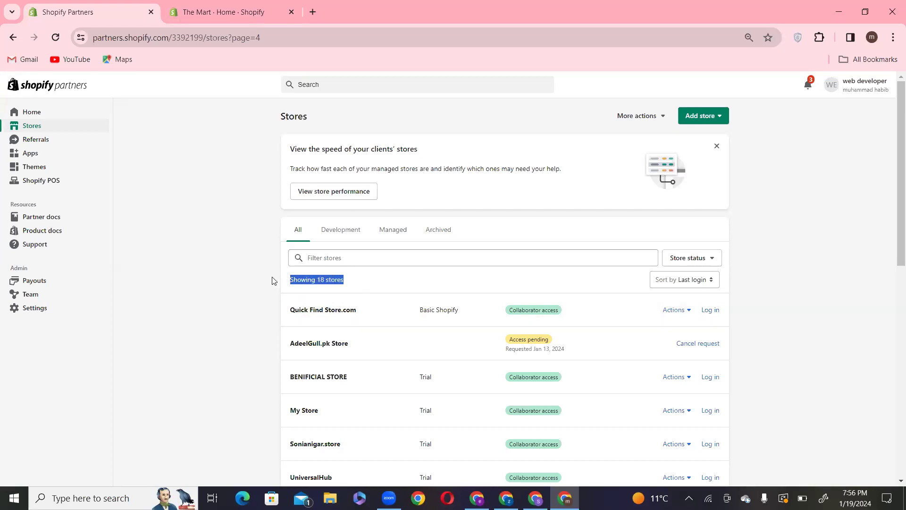
pyautogui.click(275, 282)
pyautogui.tripleClick(323, 279)
pyautogui.click(347, 284)
pyautogui.tripleClick(347, 285)
pyautogui.click(294, 281)
pyautogui.doubleClick(294, 279)
pyautogui.moveTo(292, 280)
pyautogui.mouseDown()
pyautogui.moveTo(352, 283)
pyautogui.moveTo(293, 278)
pyautogui.mouseUp()
pyautogui.click(351, 283)
pyautogui.click(289, 278)
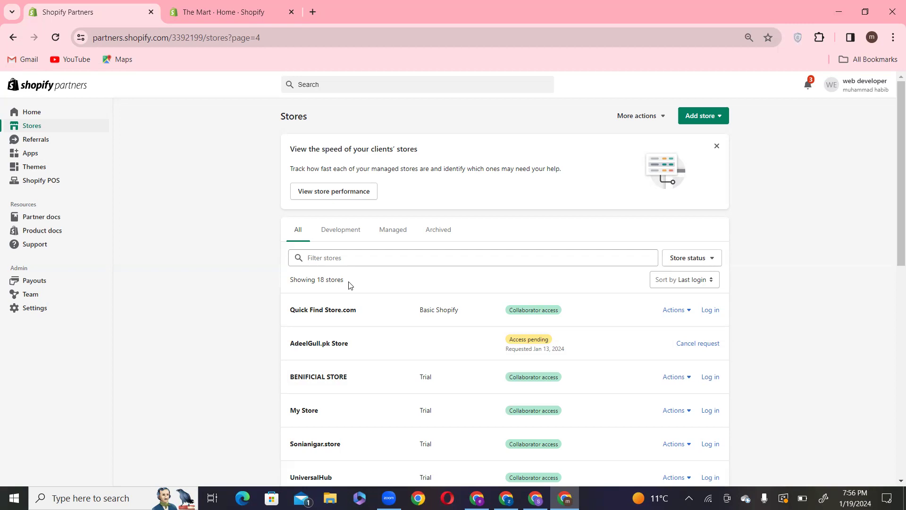
pyautogui.moveTo(344, 280); pyautogui.dragTo(290, 281)
pyautogui.doubleClick(321, 280)
pyautogui.tripleClick(332, 279)
pyautogui.doubleClick(321, 279)
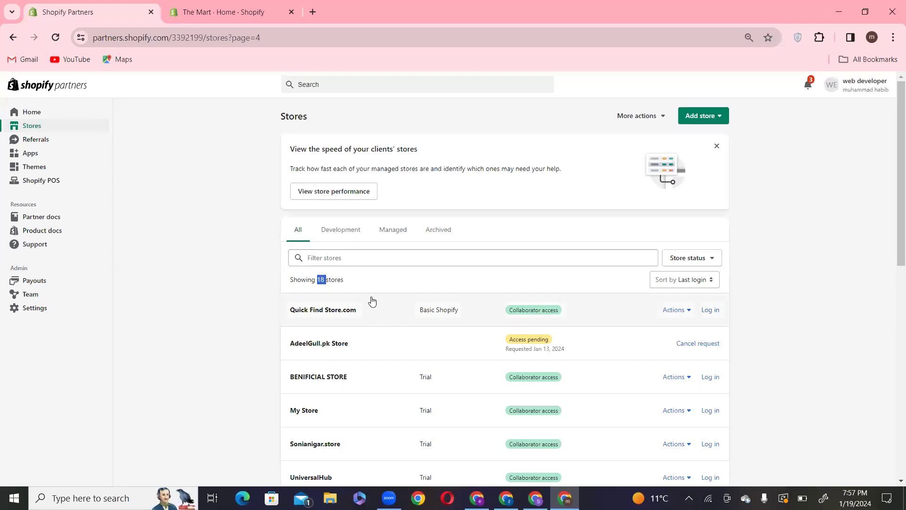
pyautogui.doubleClick(335, 280)
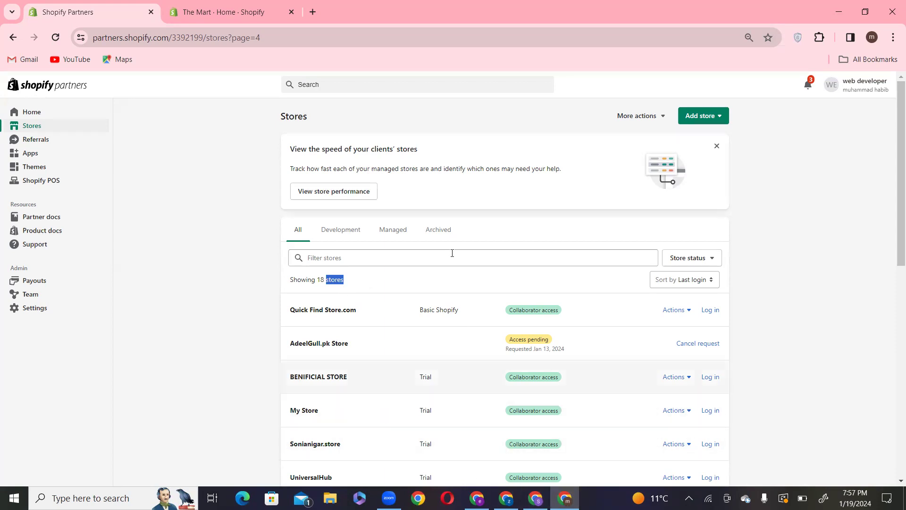
pyautogui.click(320, 279)
# Go back from page 4 through pages 3 and 2 to the first page of the stores list.
pyautogui.scroll(-1, 417, 382)
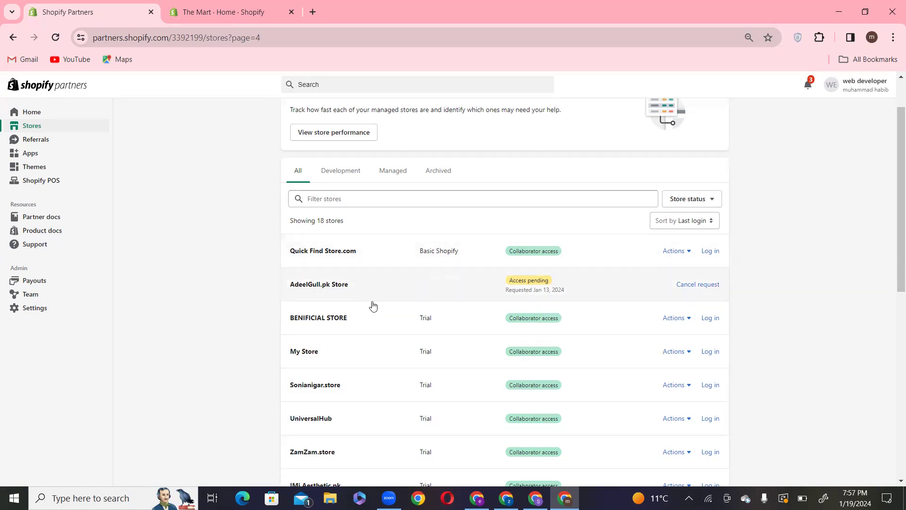
pyautogui.scroll(-10, 373, 307)
pyautogui.click(301, 439)
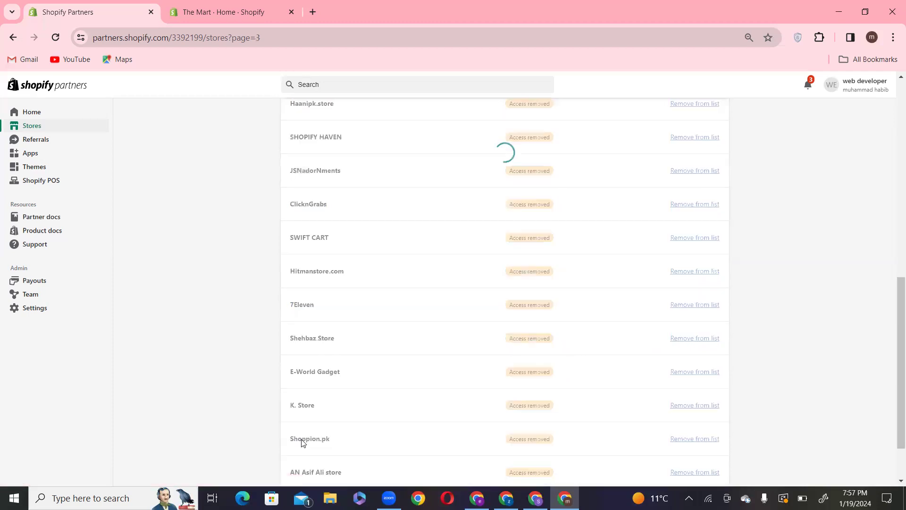
pyautogui.scroll(-10, 302, 434)
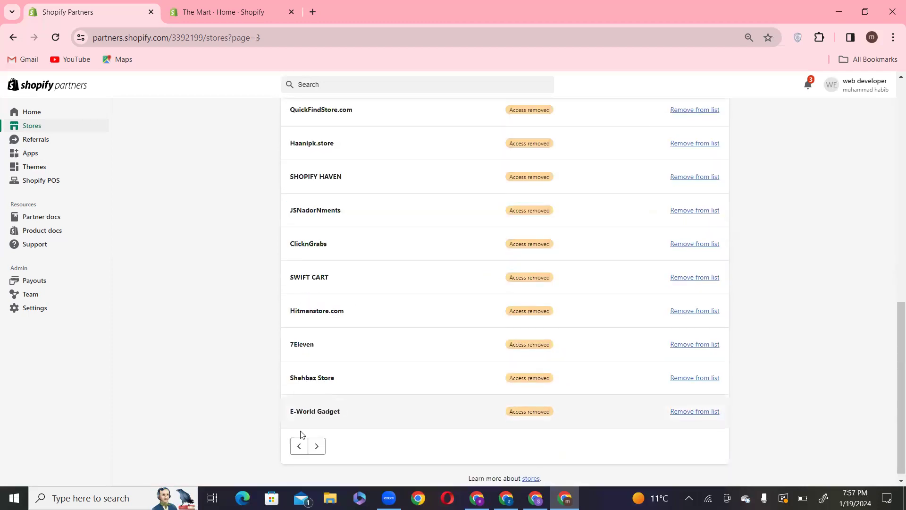
pyautogui.click(299, 444)
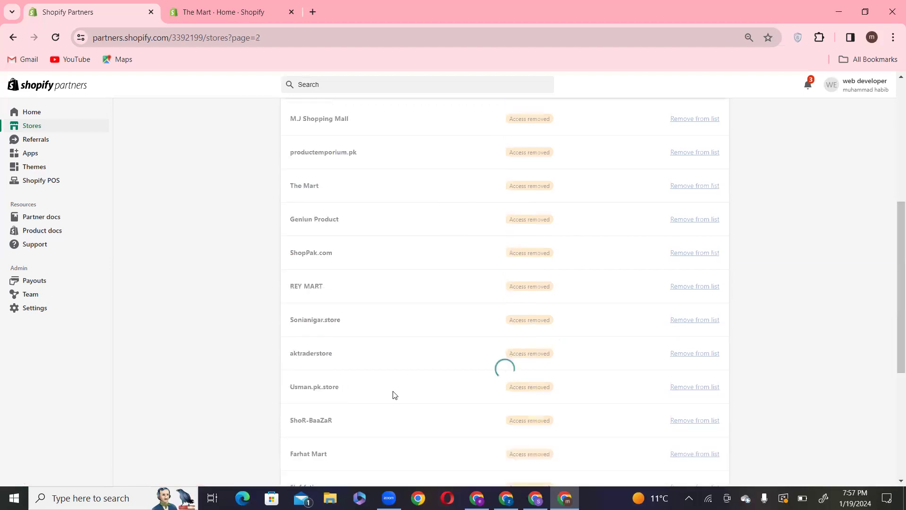
pyautogui.scroll(-10, 393, 395)
pyautogui.click(304, 439)
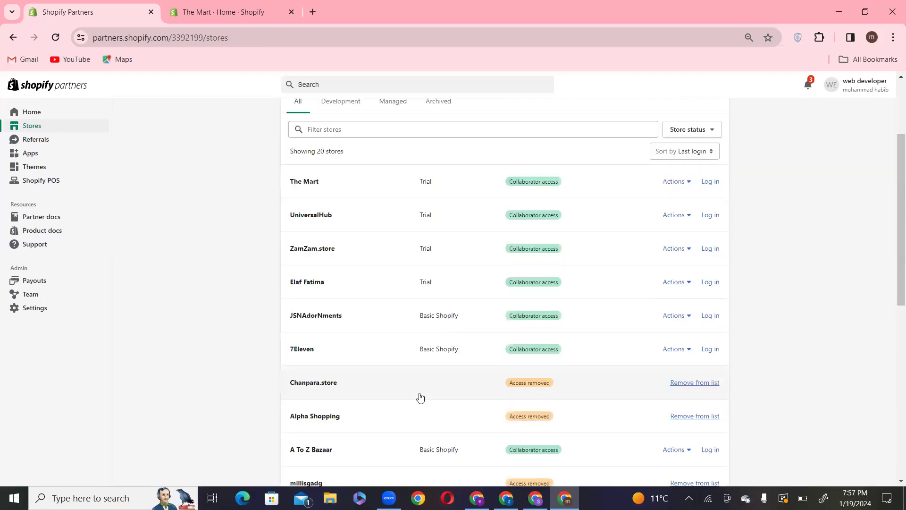
# Examine the plan and access status of the stores on the first page, from The Mart to RYNEK Pk. Store.
pyautogui.scroll(3, 420, 398)
pyautogui.scroll(-3, 420, 398)
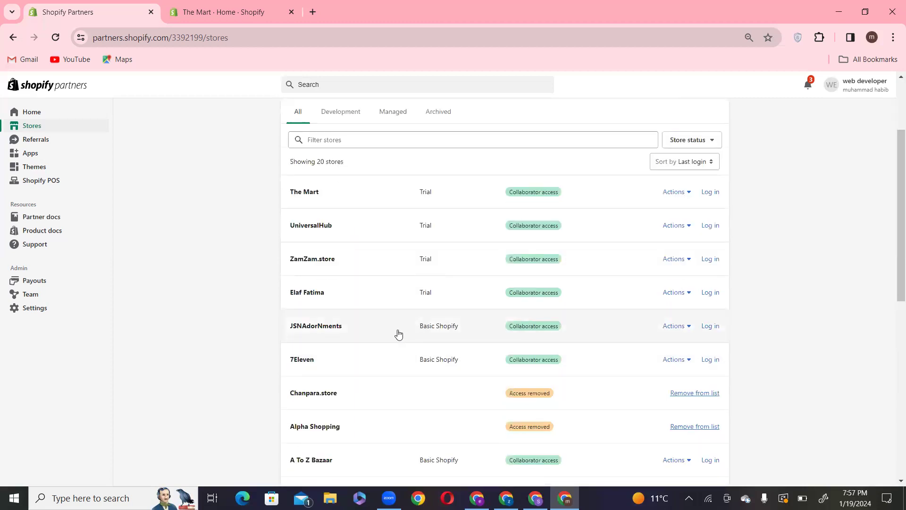
pyautogui.scroll(-2, 448, 336)
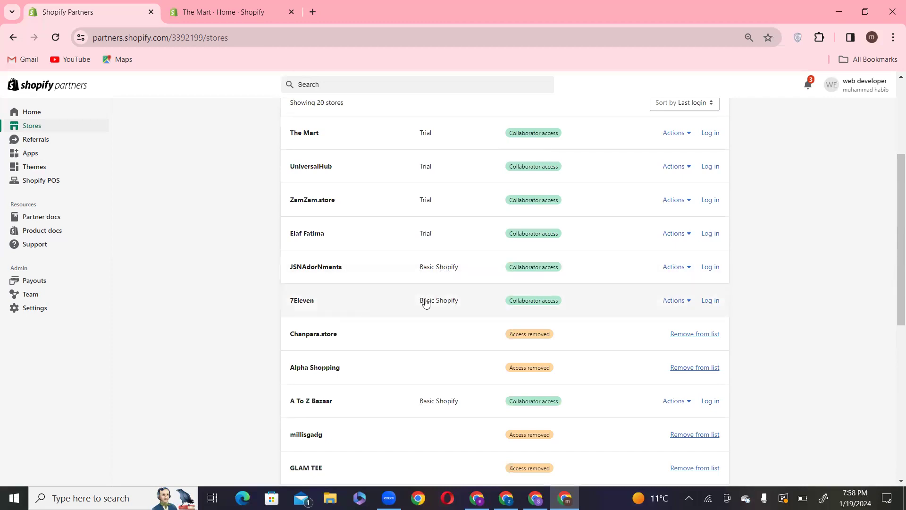
pyautogui.scroll(-1, 372, 348)
pyautogui.scroll(-3, 441, 336)
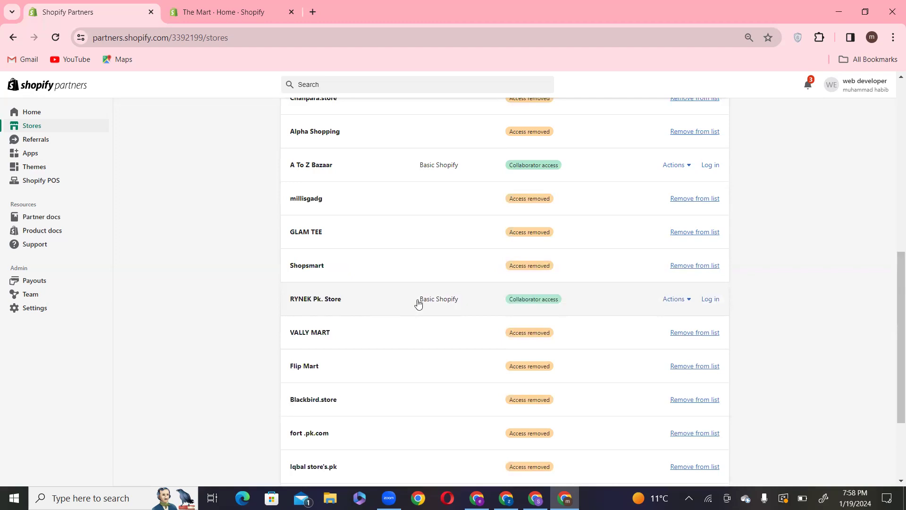
pyautogui.scroll(10, 451, 330)
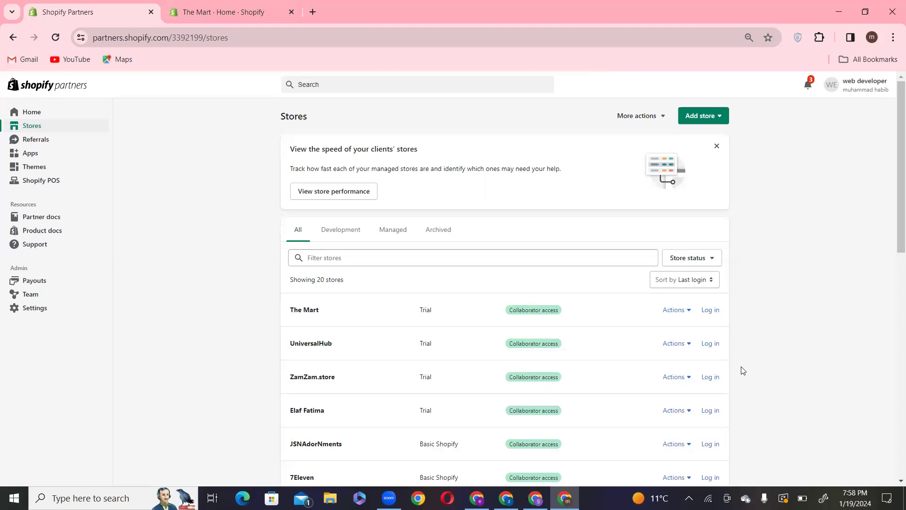
# Highlight the store count line above the first page of the stores list.
pyautogui.doubleClick(319, 278)
pyautogui.doubleClick(334, 280)
pyautogui.doubleClick(323, 281)
pyautogui.tripleClick(323, 281)
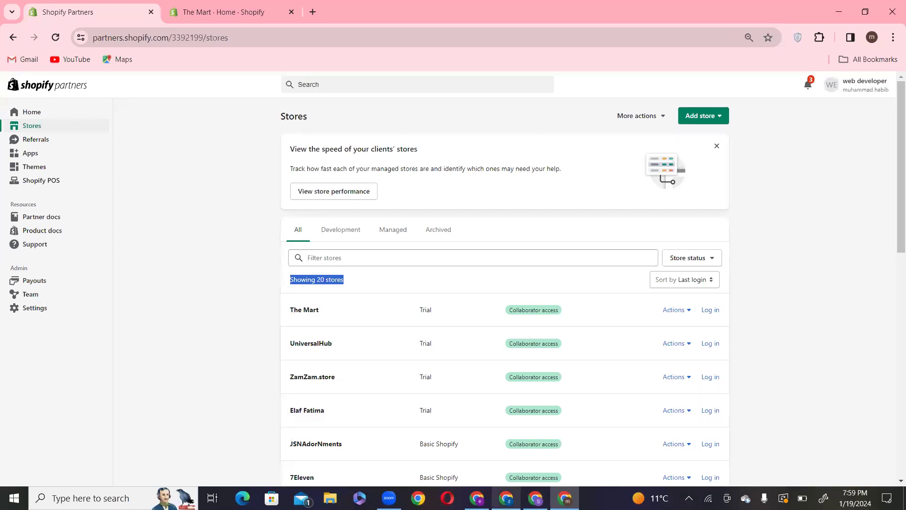
# Switch to the browser window with the Shopify account's own stores and inspect its active and inactive stores and the account name.
pyautogui.click(535, 439)
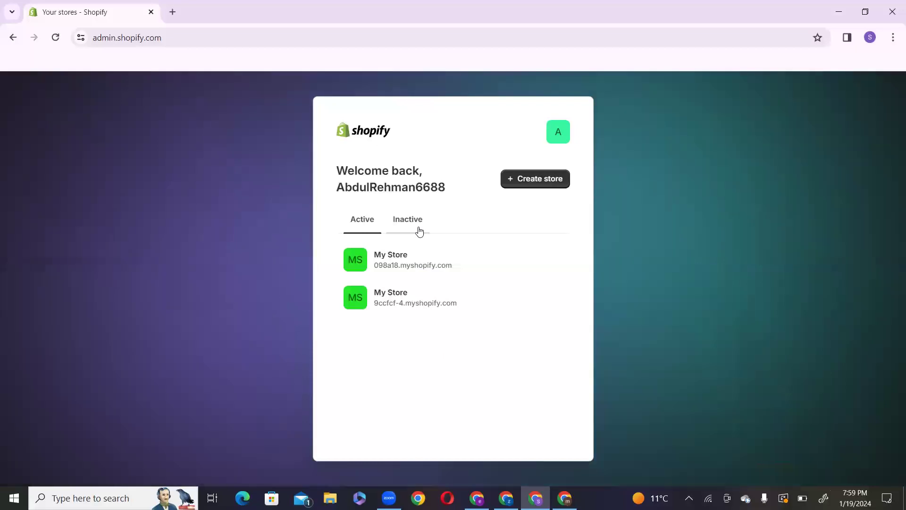
pyautogui.click(412, 229)
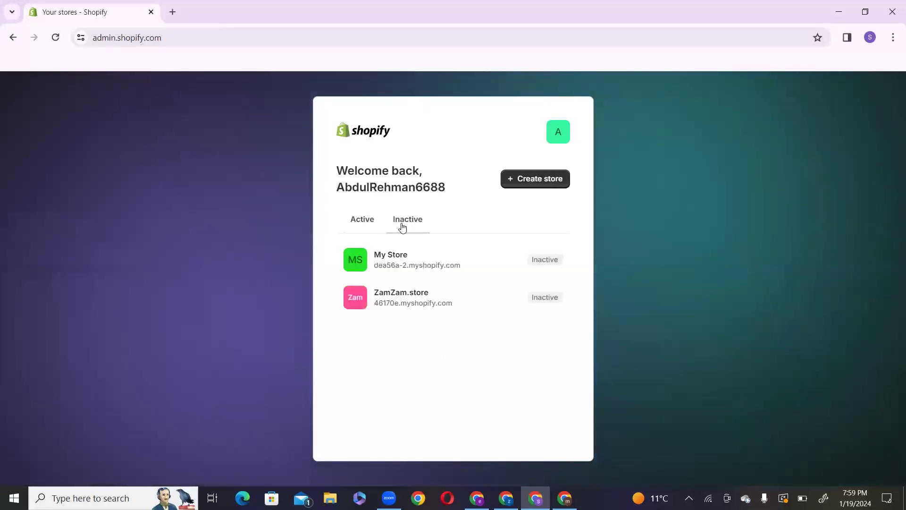
pyautogui.click(363, 225)
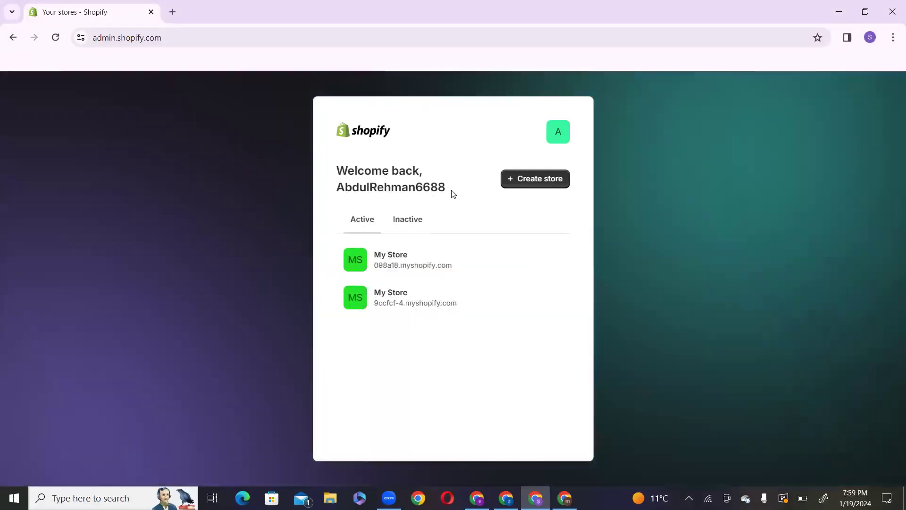
pyautogui.moveTo(452, 193); pyautogui.dragTo(377, 189)
pyautogui.moveTo(465, 309); pyautogui.dragTo(348, 218)
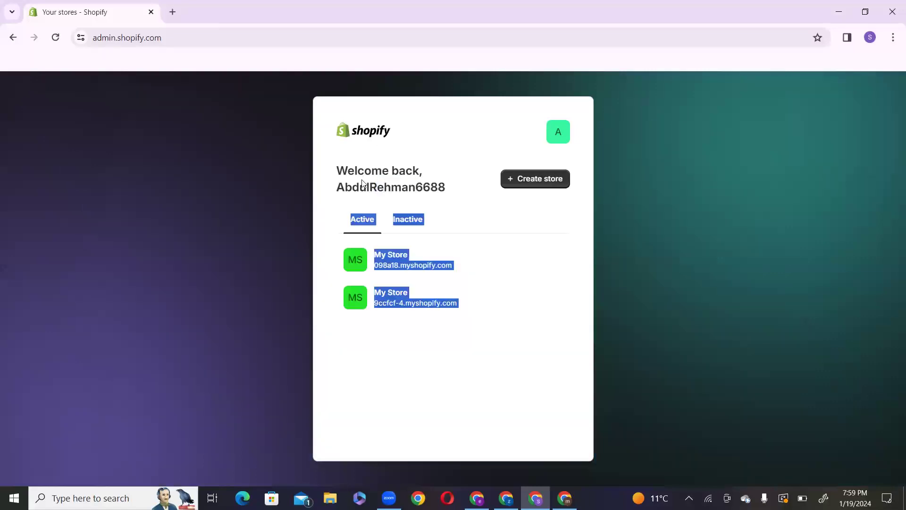
pyautogui.tripleClick(360, 163)
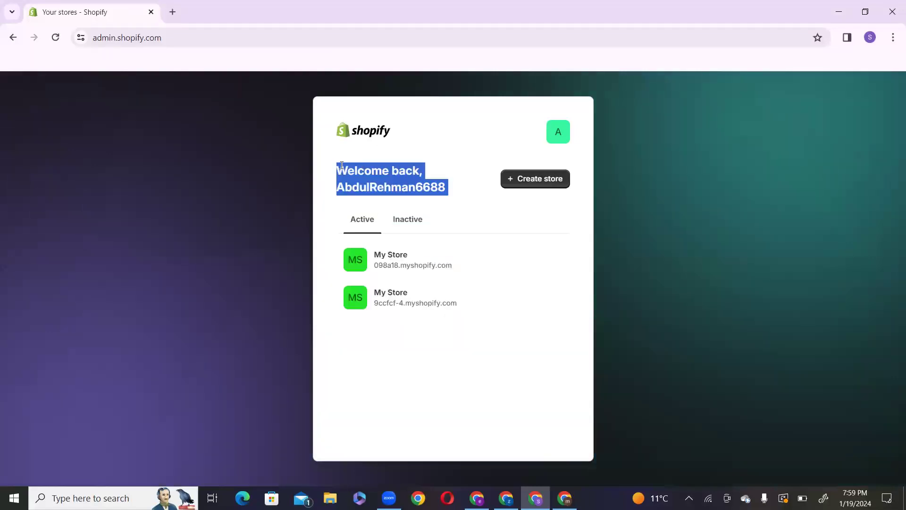
pyautogui.doubleClick(396, 182)
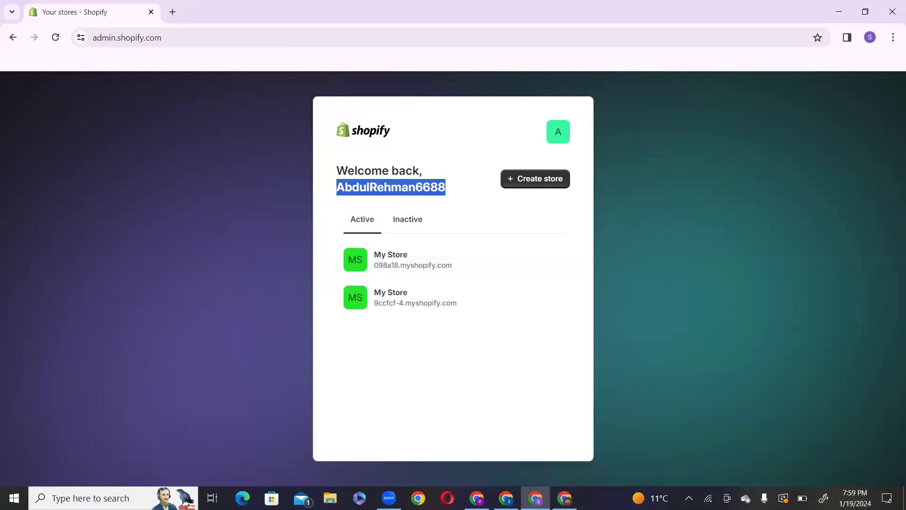
# Return to the Shopify Partners window and highlight the heading about viewing the speed of clients' stores.
pyautogui.moveTo(565, 498)
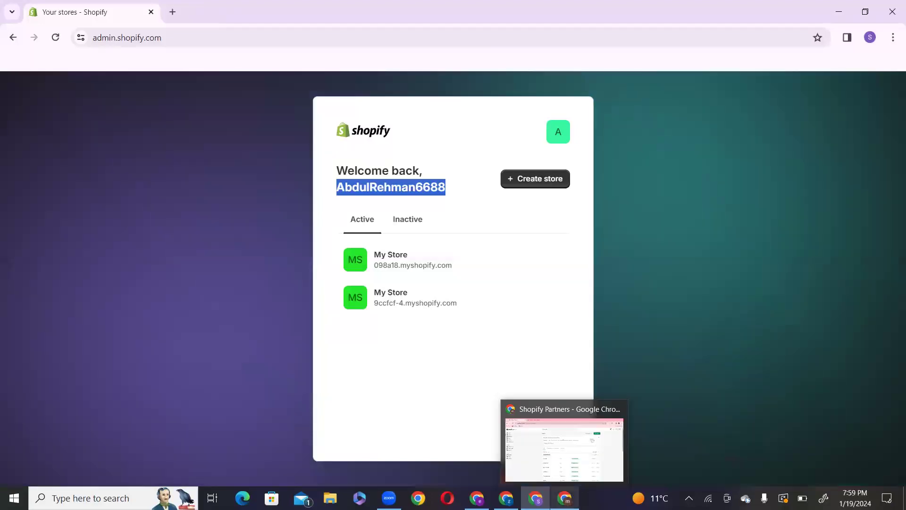
pyautogui.click(525, 473)
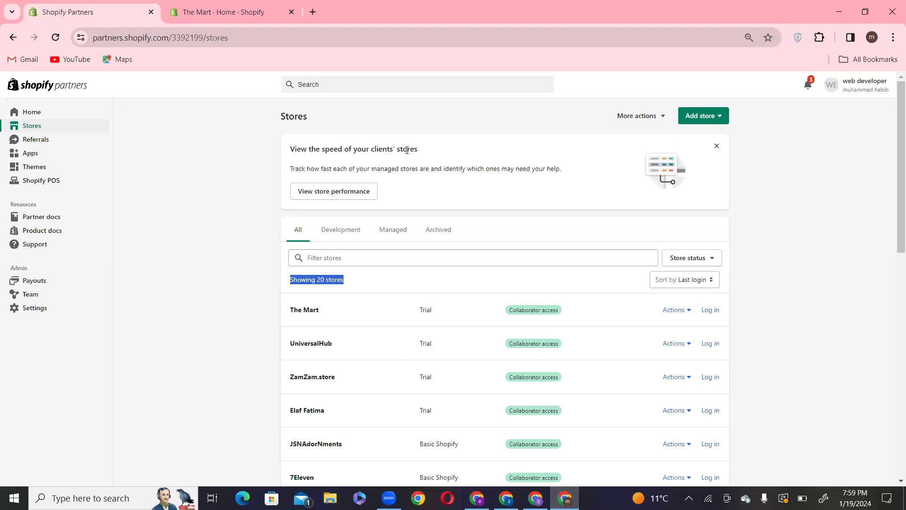
pyautogui.moveTo(363, 169); pyautogui.dragTo(341, 164)
pyautogui.moveTo(418, 149); pyautogui.dragTo(292, 148)
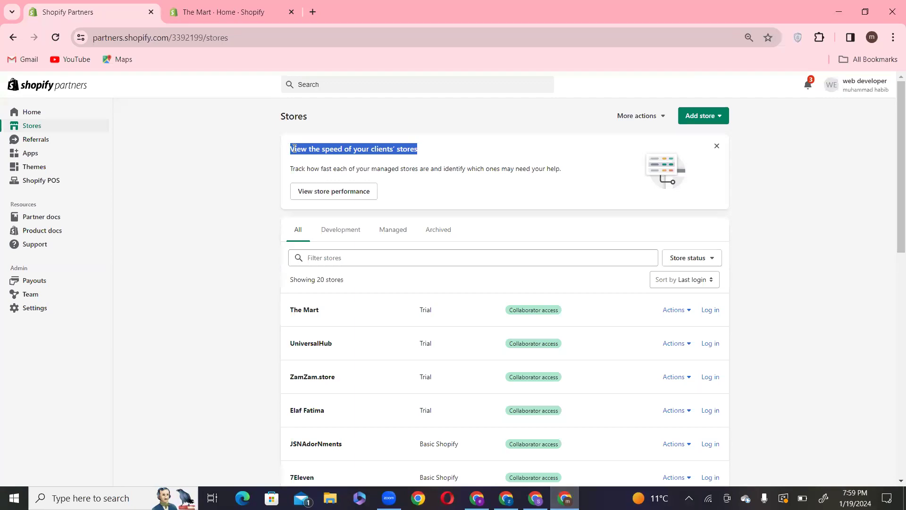
# Highlight the number and words of the store count line above the Shopify Partners stores list.
pyautogui.click(303, 152)
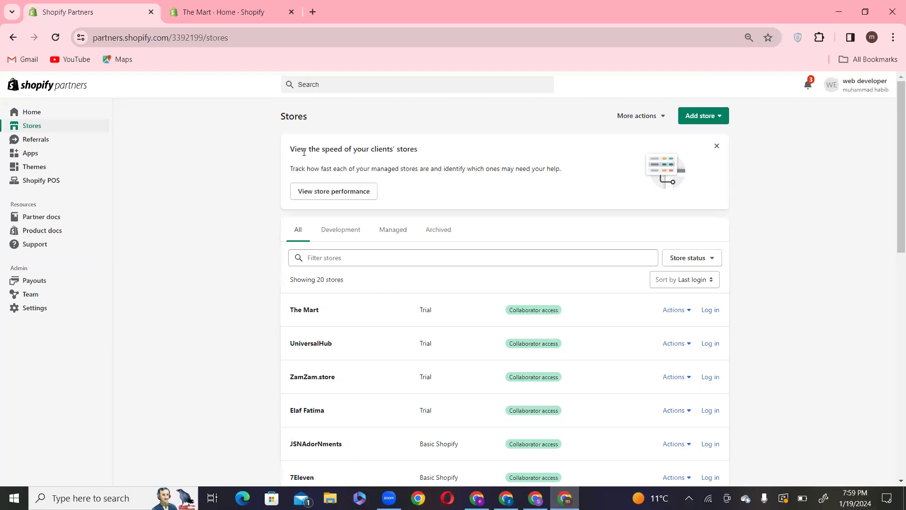
pyautogui.doubleClick(287, 152)
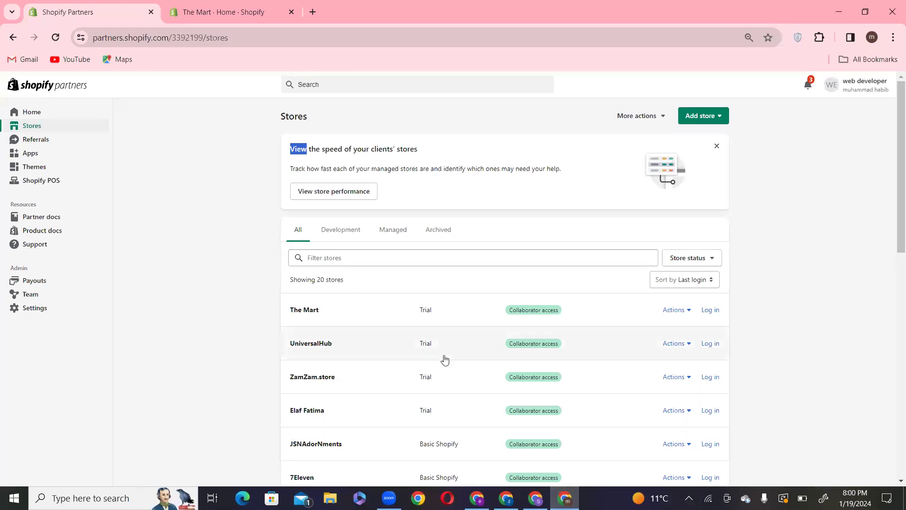
pyautogui.doubleClick(321, 280)
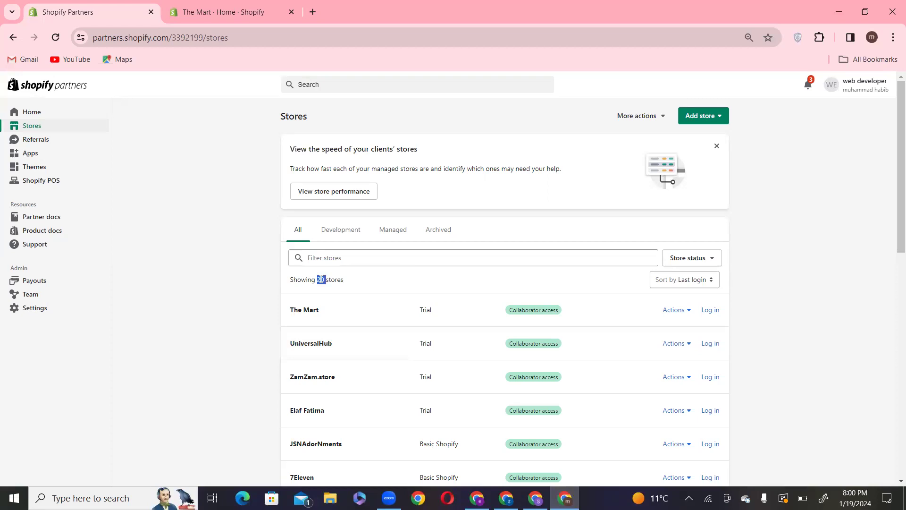
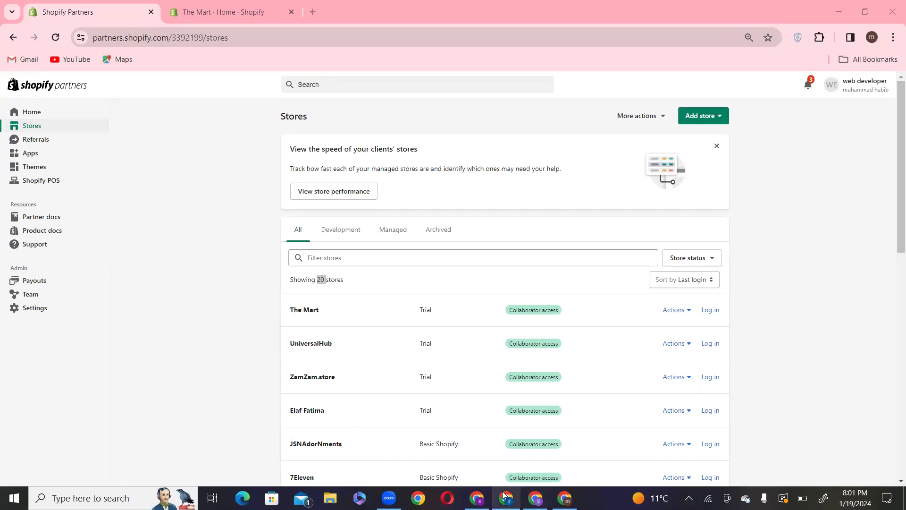
pyautogui.moveTo(504, 495)
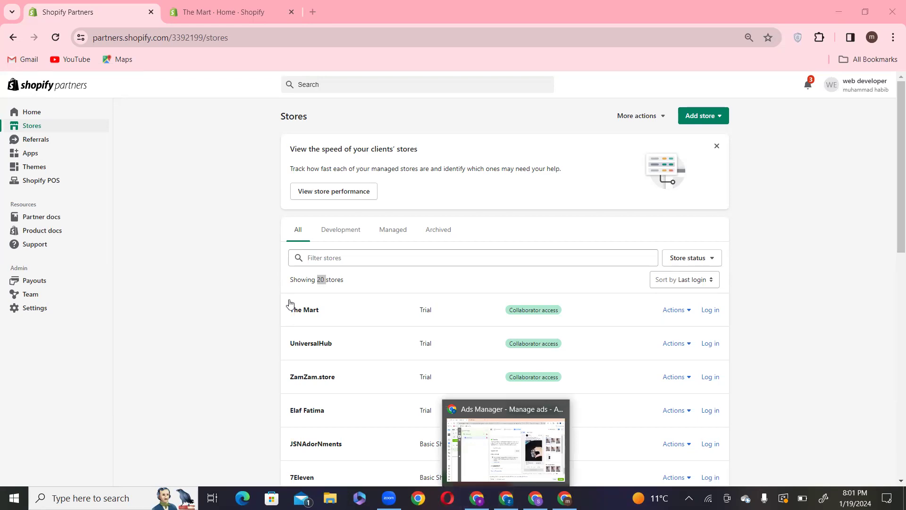
pyautogui.doubleClick(310, 281)
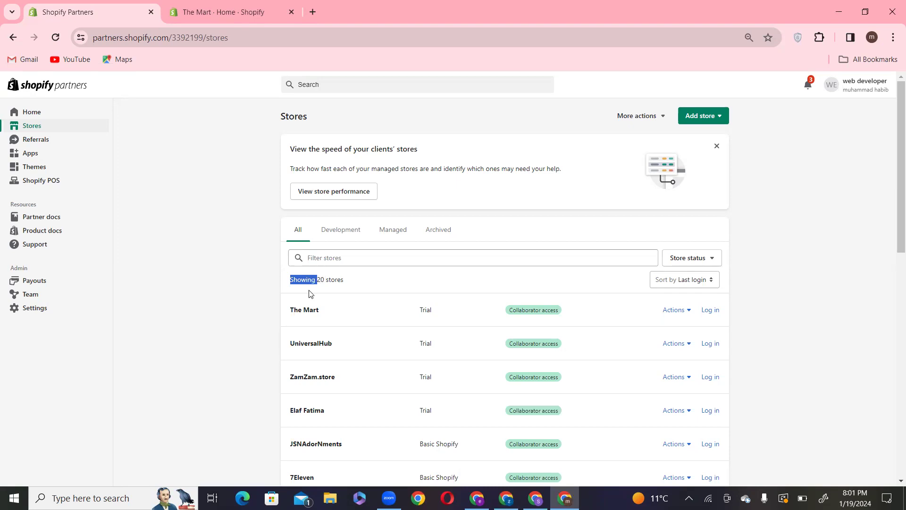
pyautogui.click(316, 282)
pyautogui.doubleClick(321, 280)
pyautogui.click(311, 279)
pyautogui.doubleClick(300, 279)
pyautogui.moveTo(345, 280); pyautogui.dragTo(318, 279)
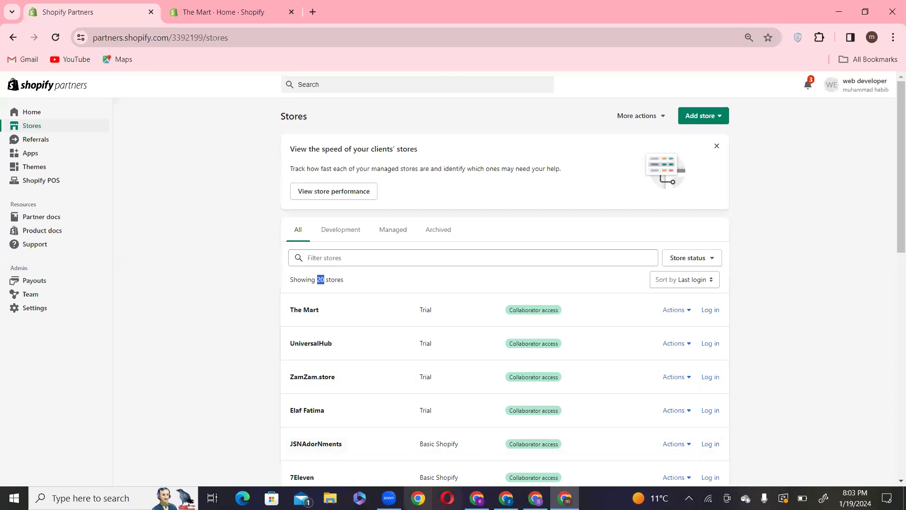
# View The Mart's admin home, then switch to File Explorer and open New folder inside Documents.
pyautogui.moveTo(477, 498)
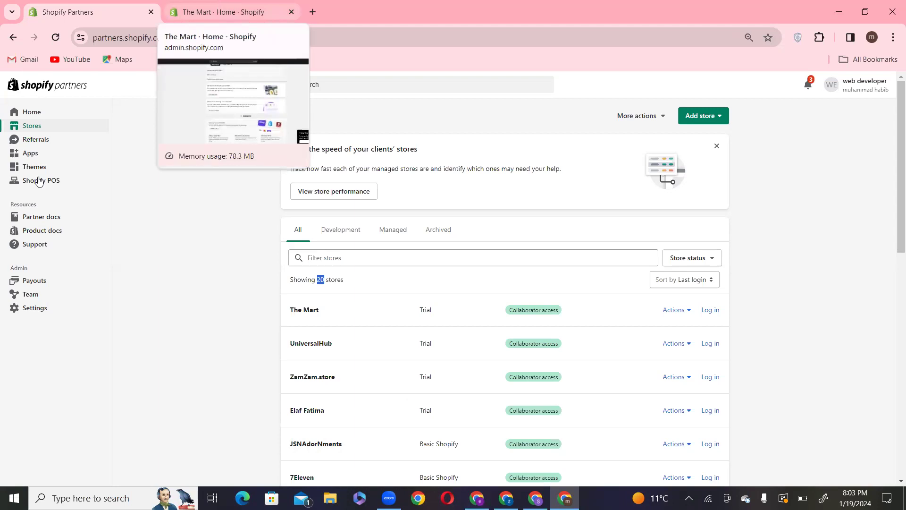
pyautogui.click(218, 4)
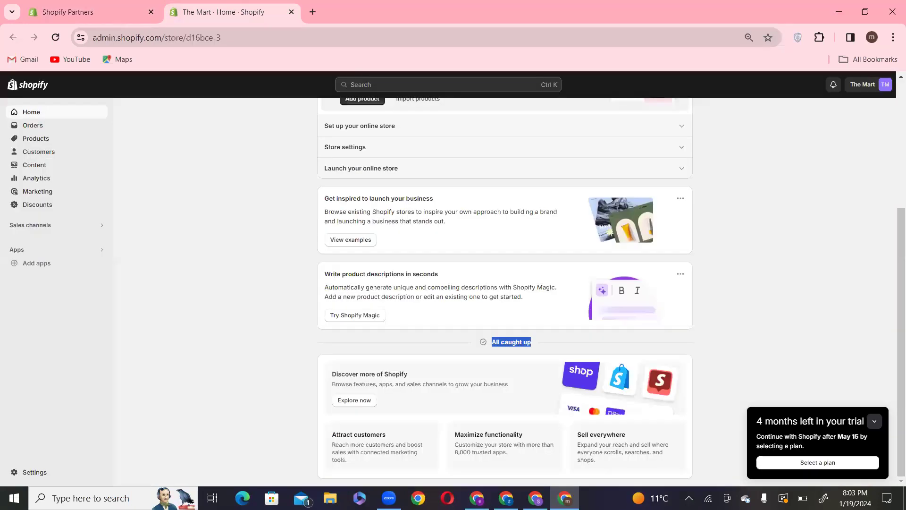
pyautogui.press('super+e')
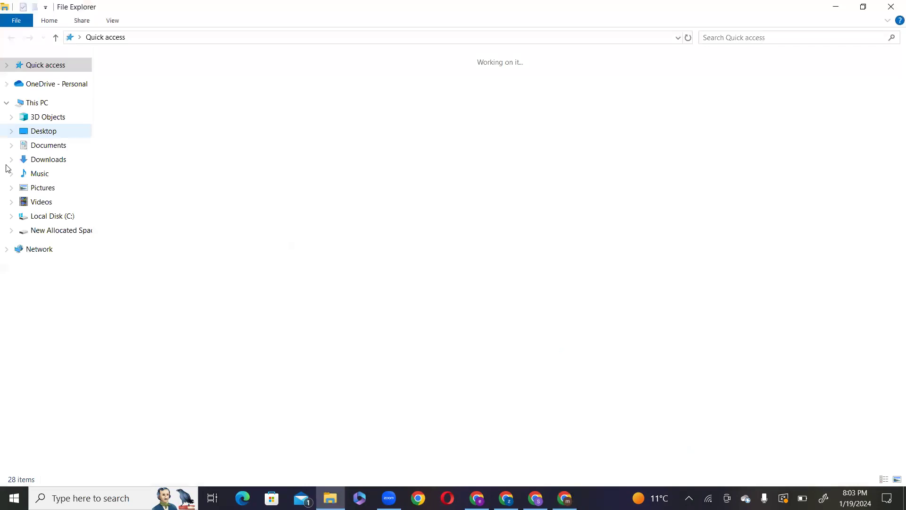
pyautogui.click(60, 146)
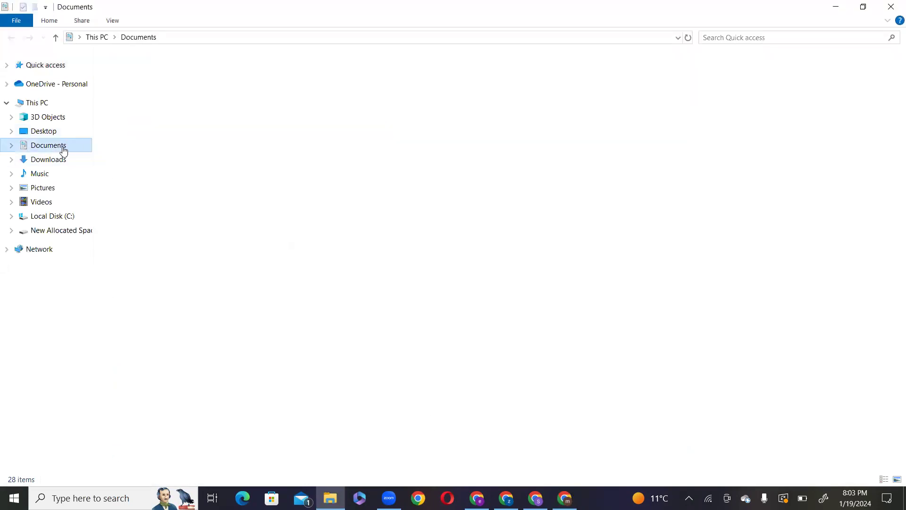
pyautogui.doubleClick(145, 86)
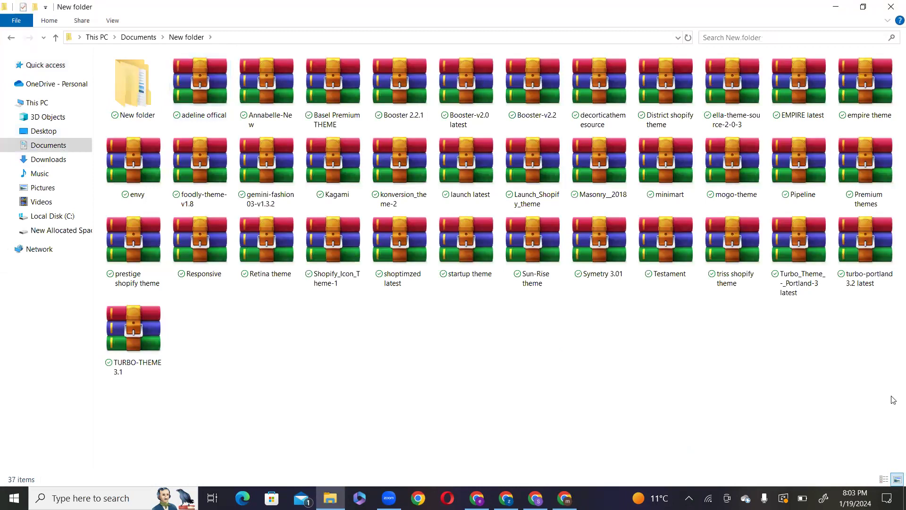
# Open the nested New folder among the Shopify theme archives to view the further themes it contains.
pyautogui.moveTo(899, 399); pyautogui.dragTo(748, 303)
pyautogui.moveTo(152, 122); pyautogui.dragTo(133, 112)
pyautogui.click(157, 111)
pyautogui.doubleClick(163, 100)
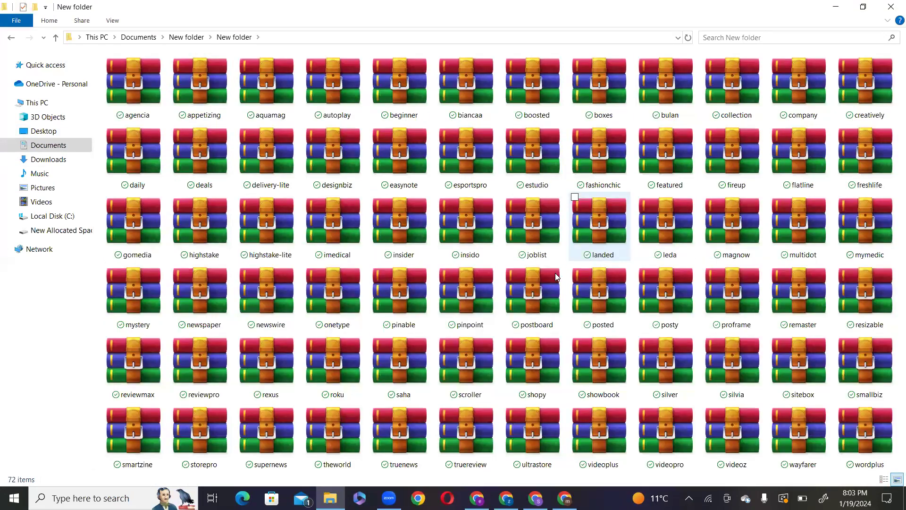
# Return to New folder through Documents, select all its theme archives, and reopen the nested New folder.
pyautogui.click(48, 146)
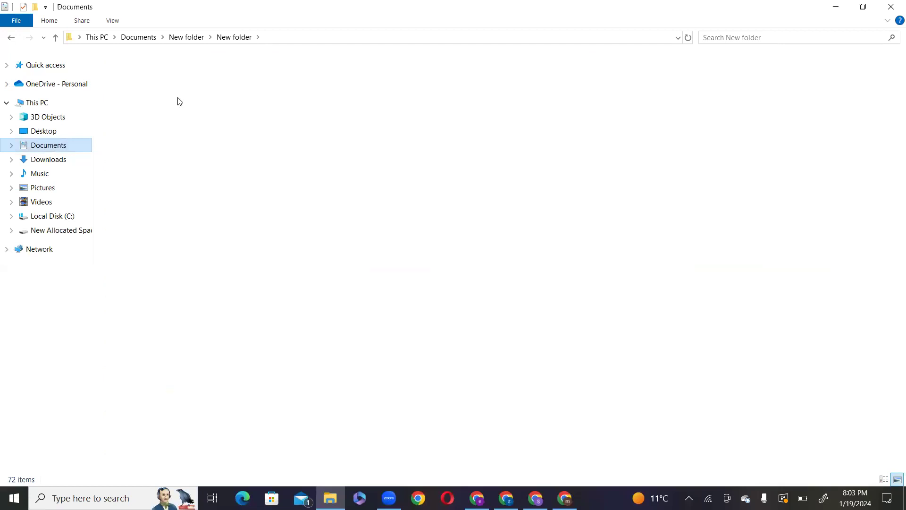
pyautogui.press('Return')
pyautogui.moveTo(891, 307); pyautogui.dragTo(149, 113)
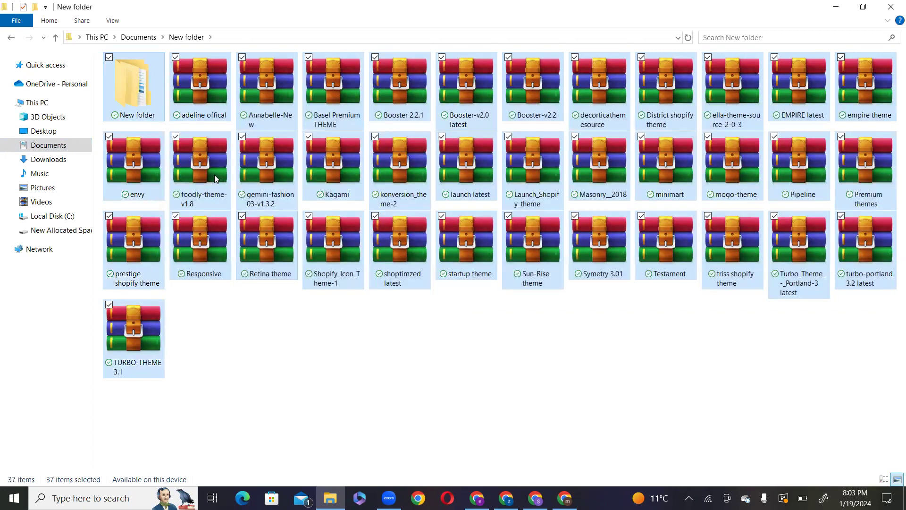
pyautogui.doubleClick(140, 97)
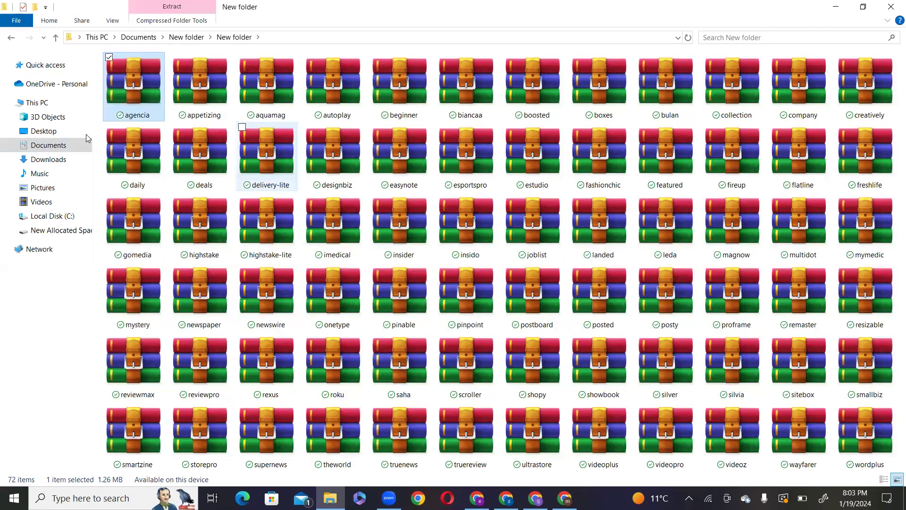
# Reopen New folder from Documents, select all its items once more, and revisit the nested folder of theme archives.
pyautogui.click(72, 150)
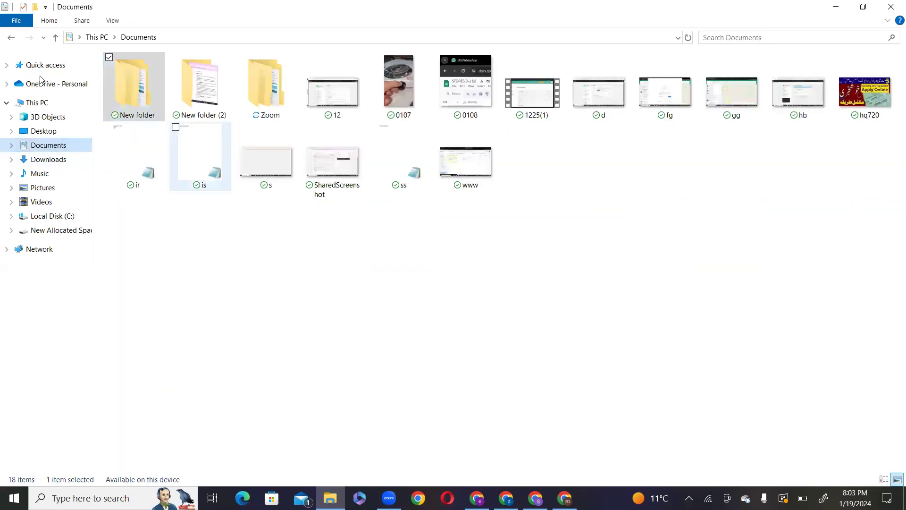
pyautogui.doubleClick(136, 83)
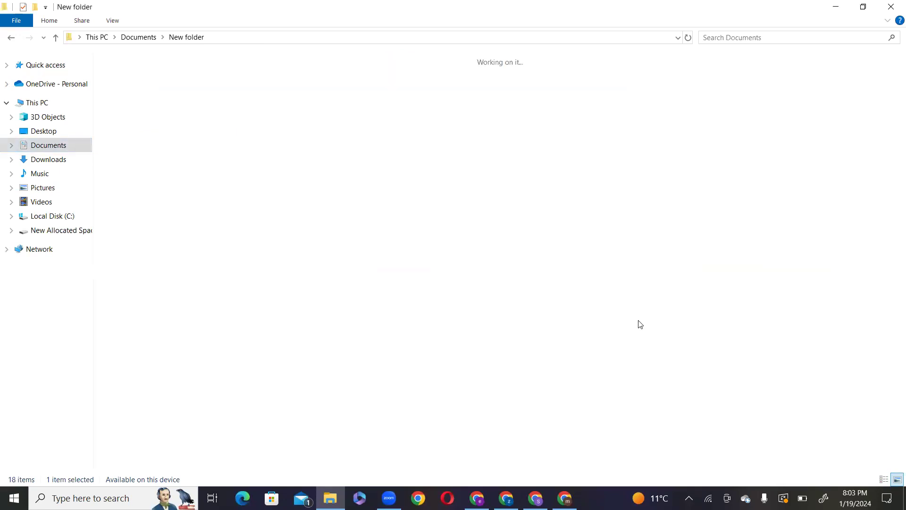
pyautogui.moveTo(866, 330); pyautogui.dragTo(148, 95)
pyautogui.doubleClick(149, 95)
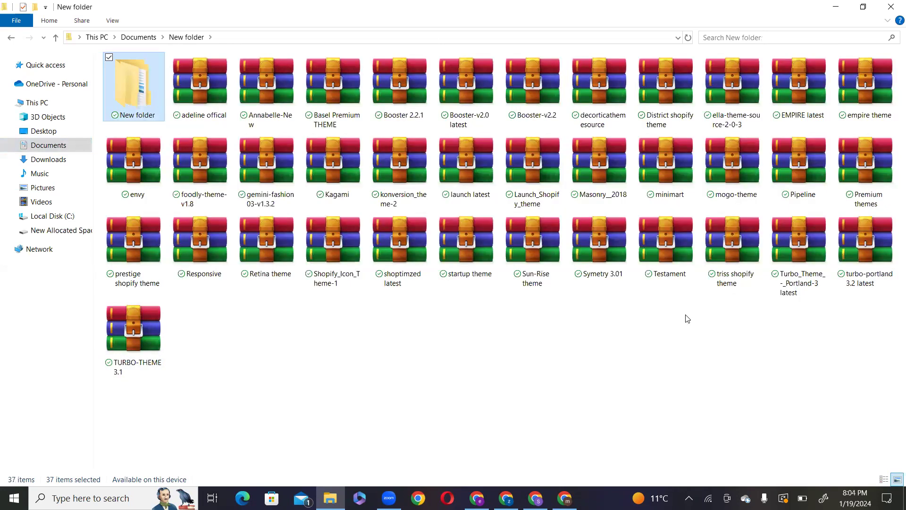
pyautogui.click(11, 37)
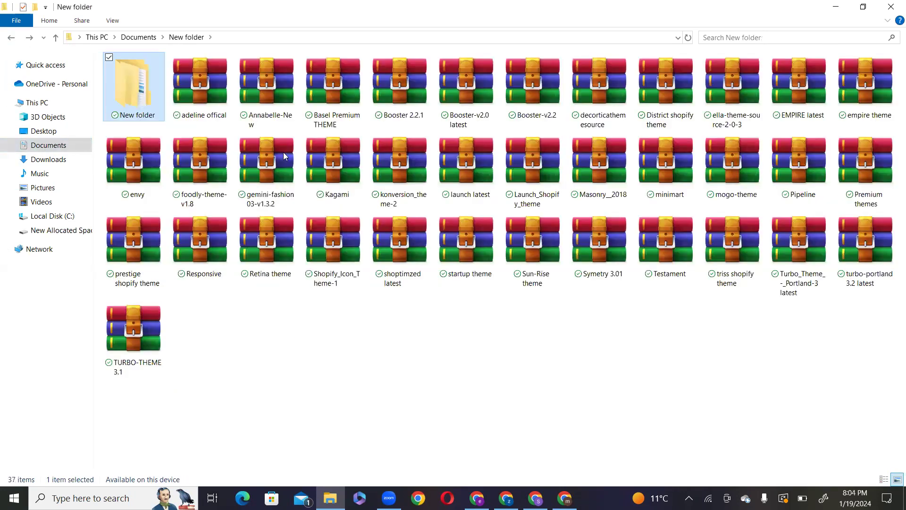
pyautogui.press('Return')
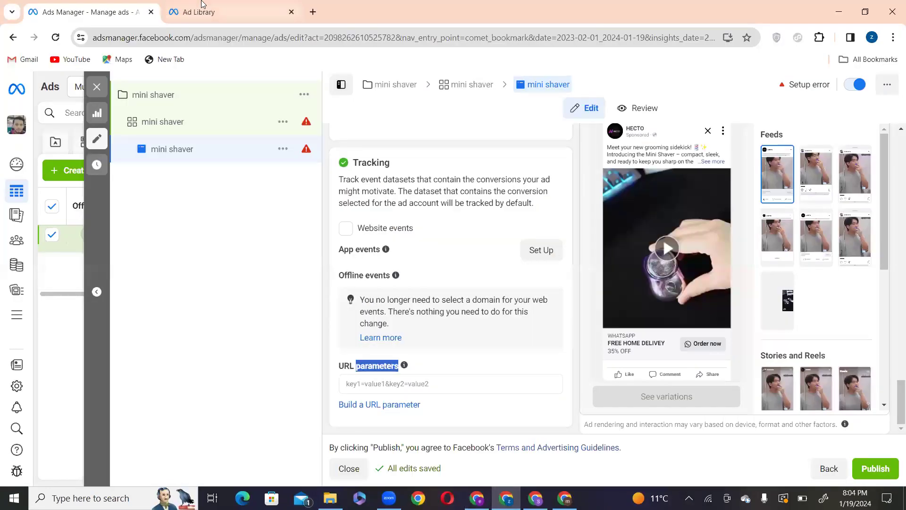
# Switch to the Meta Ad Library's mini shaver search and highlight the result count above the ads.
pyautogui.click(202, 5)
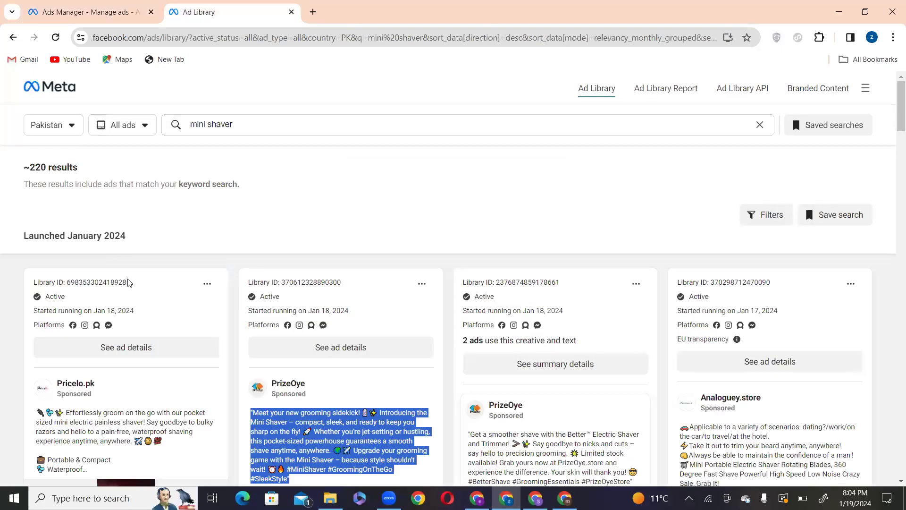
pyautogui.click(157, 134)
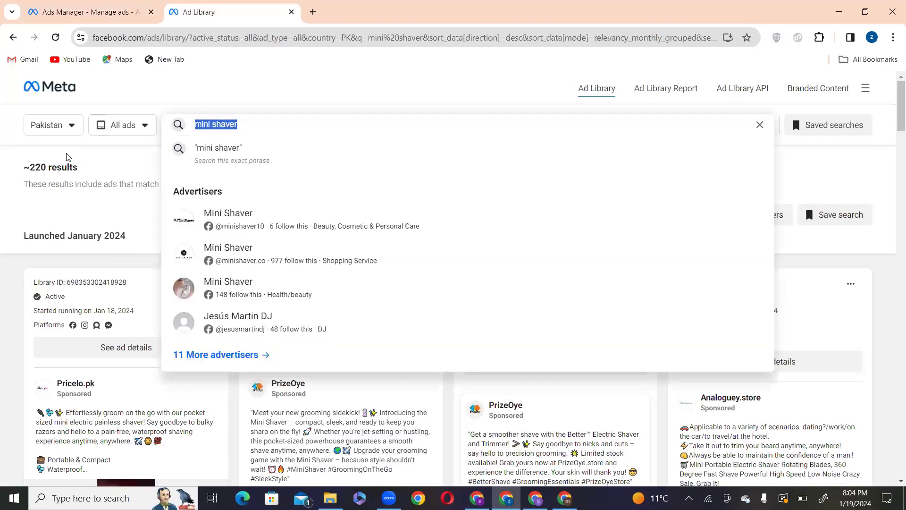
pyautogui.moveTo(23, 168); pyautogui.dragTo(54, 168)
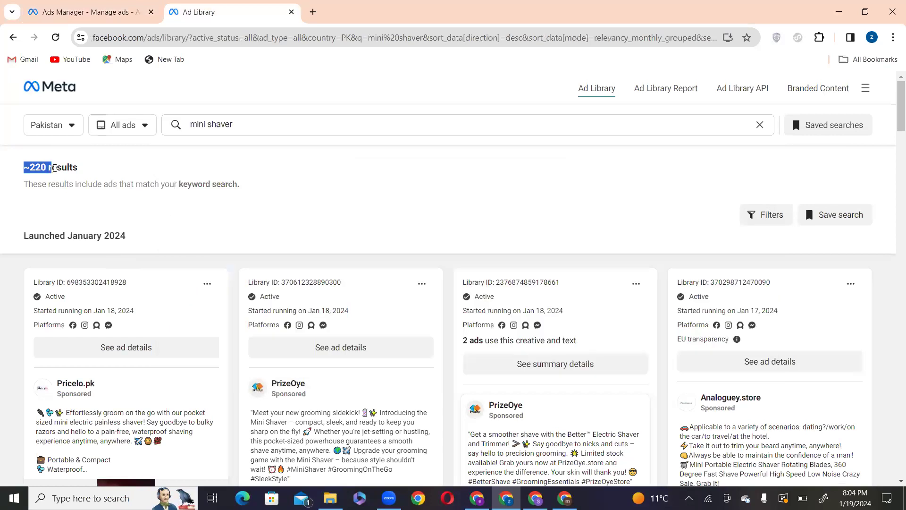
pyautogui.click(258, 249)
pyautogui.moveTo(23, 167); pyautogui.dragTo(52, 171)
pyautogui.click(46, 169)
pyautogui.doubleClick(46, 169)
pyautogui.click(49, 168)
pyautogui.doubleClick(47, 166)
pyautogui.moveTo(47, 167); pyautogui.dragTo(24, 168)
pyautogui.doubleClick(43, 165)
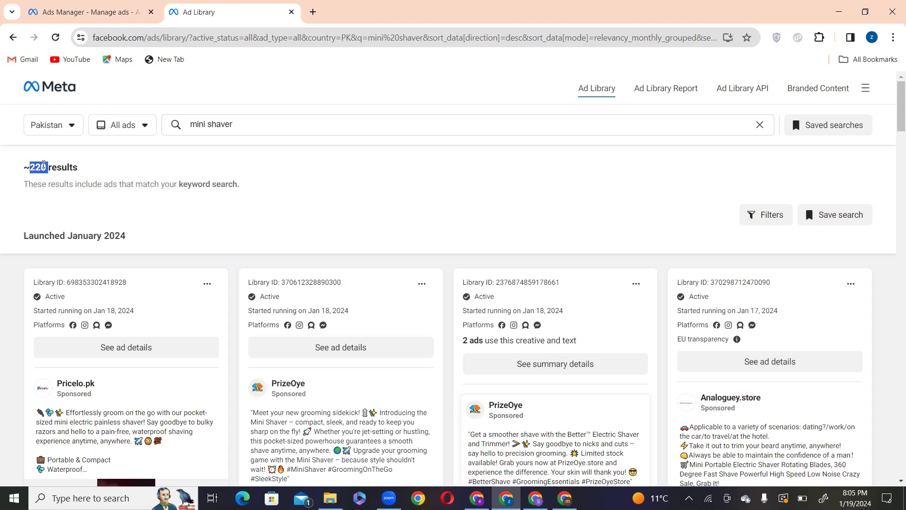